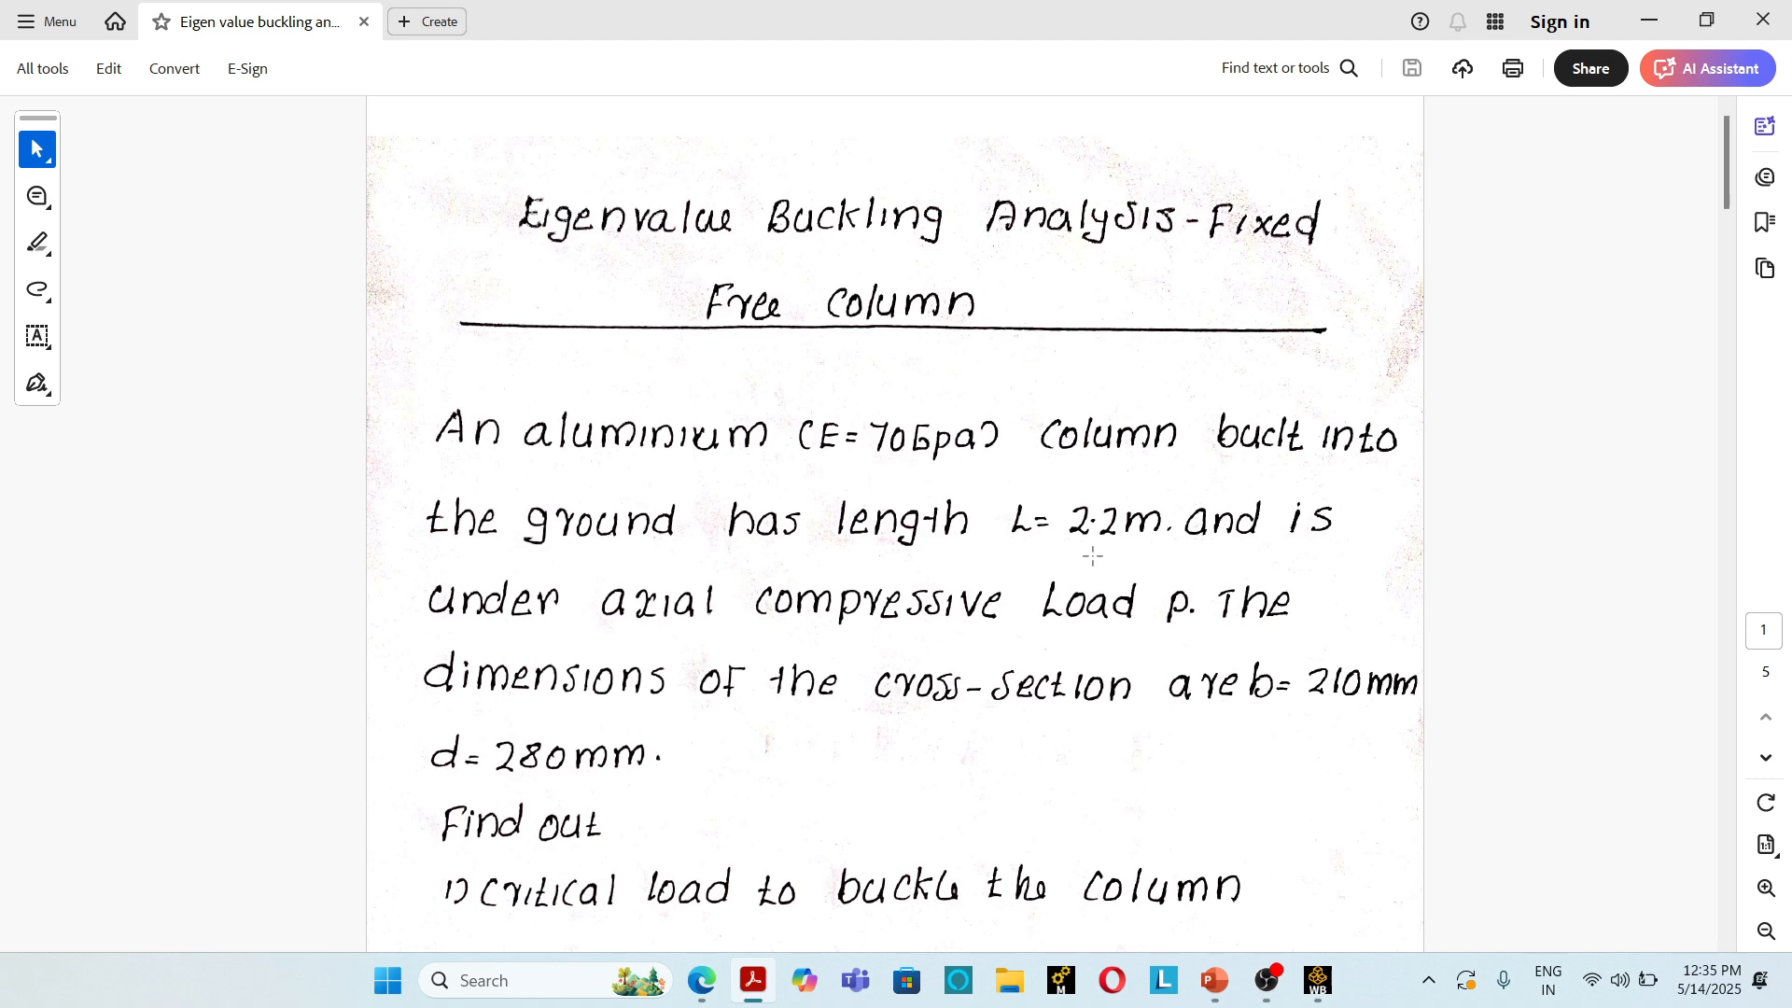
Step: Read through the fixed-free column problem statement, covering the given dimensions, material data and the three questions asked
scroll(1088, 569, "down", 2)
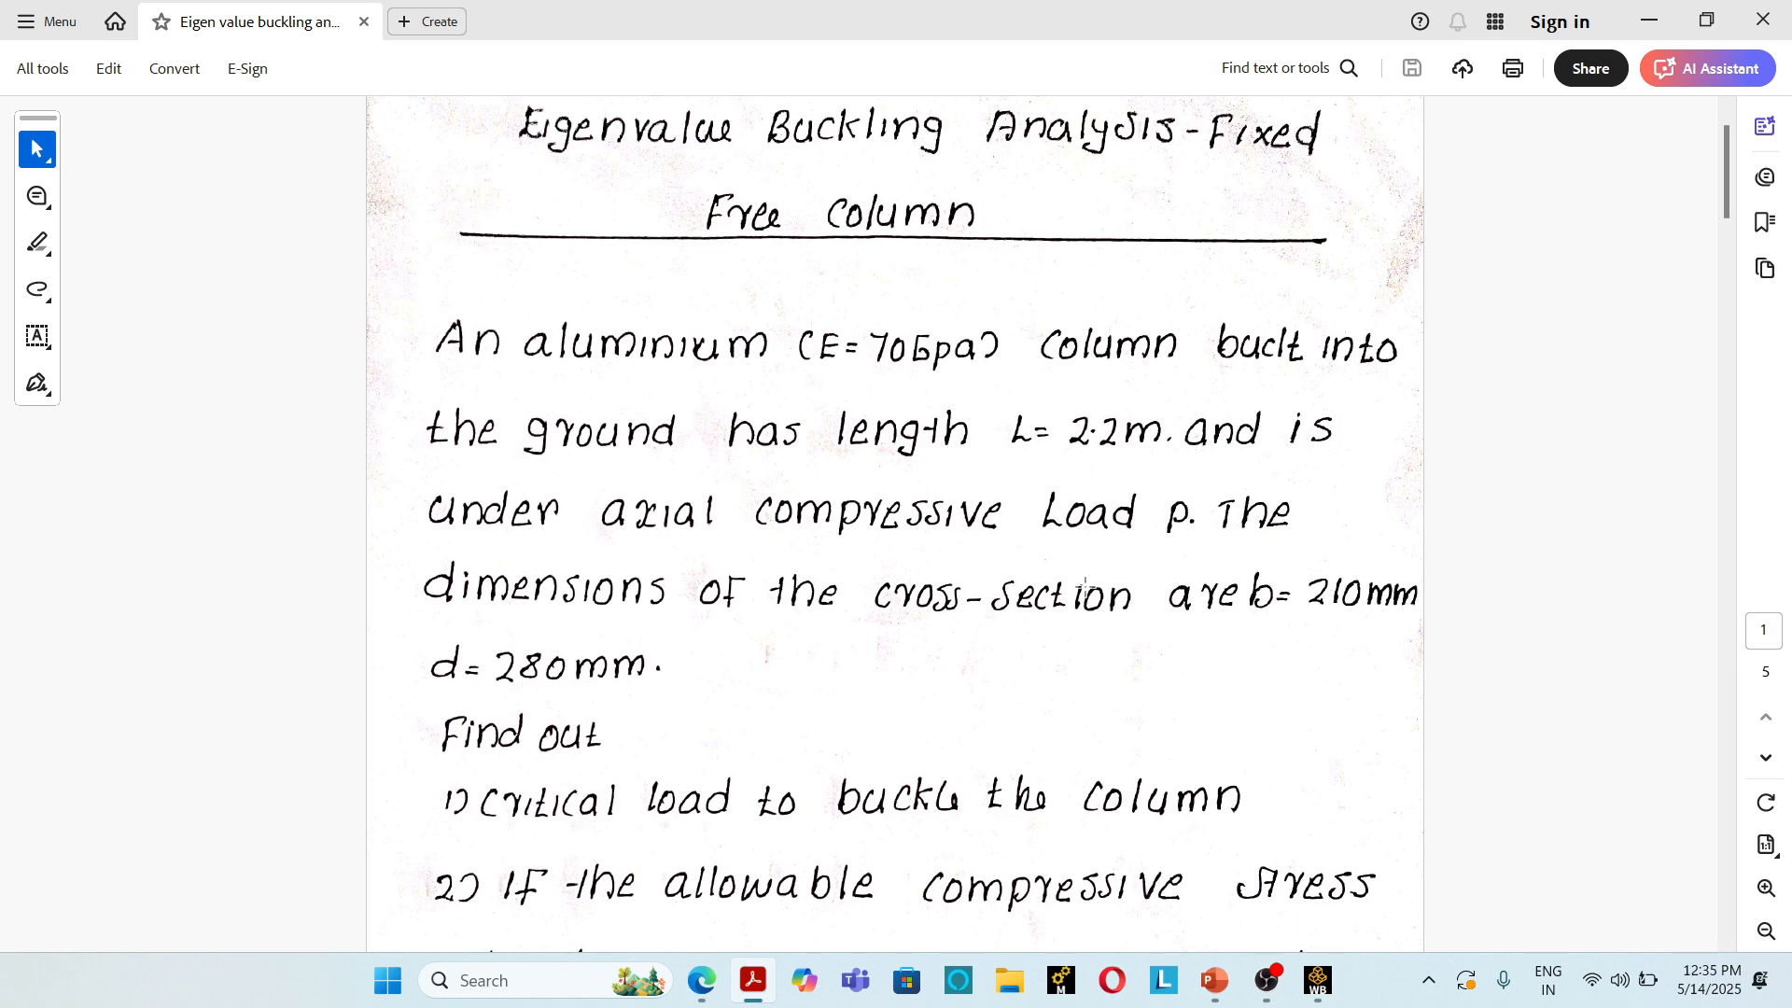
scroll(1029, 746, "down", 3)
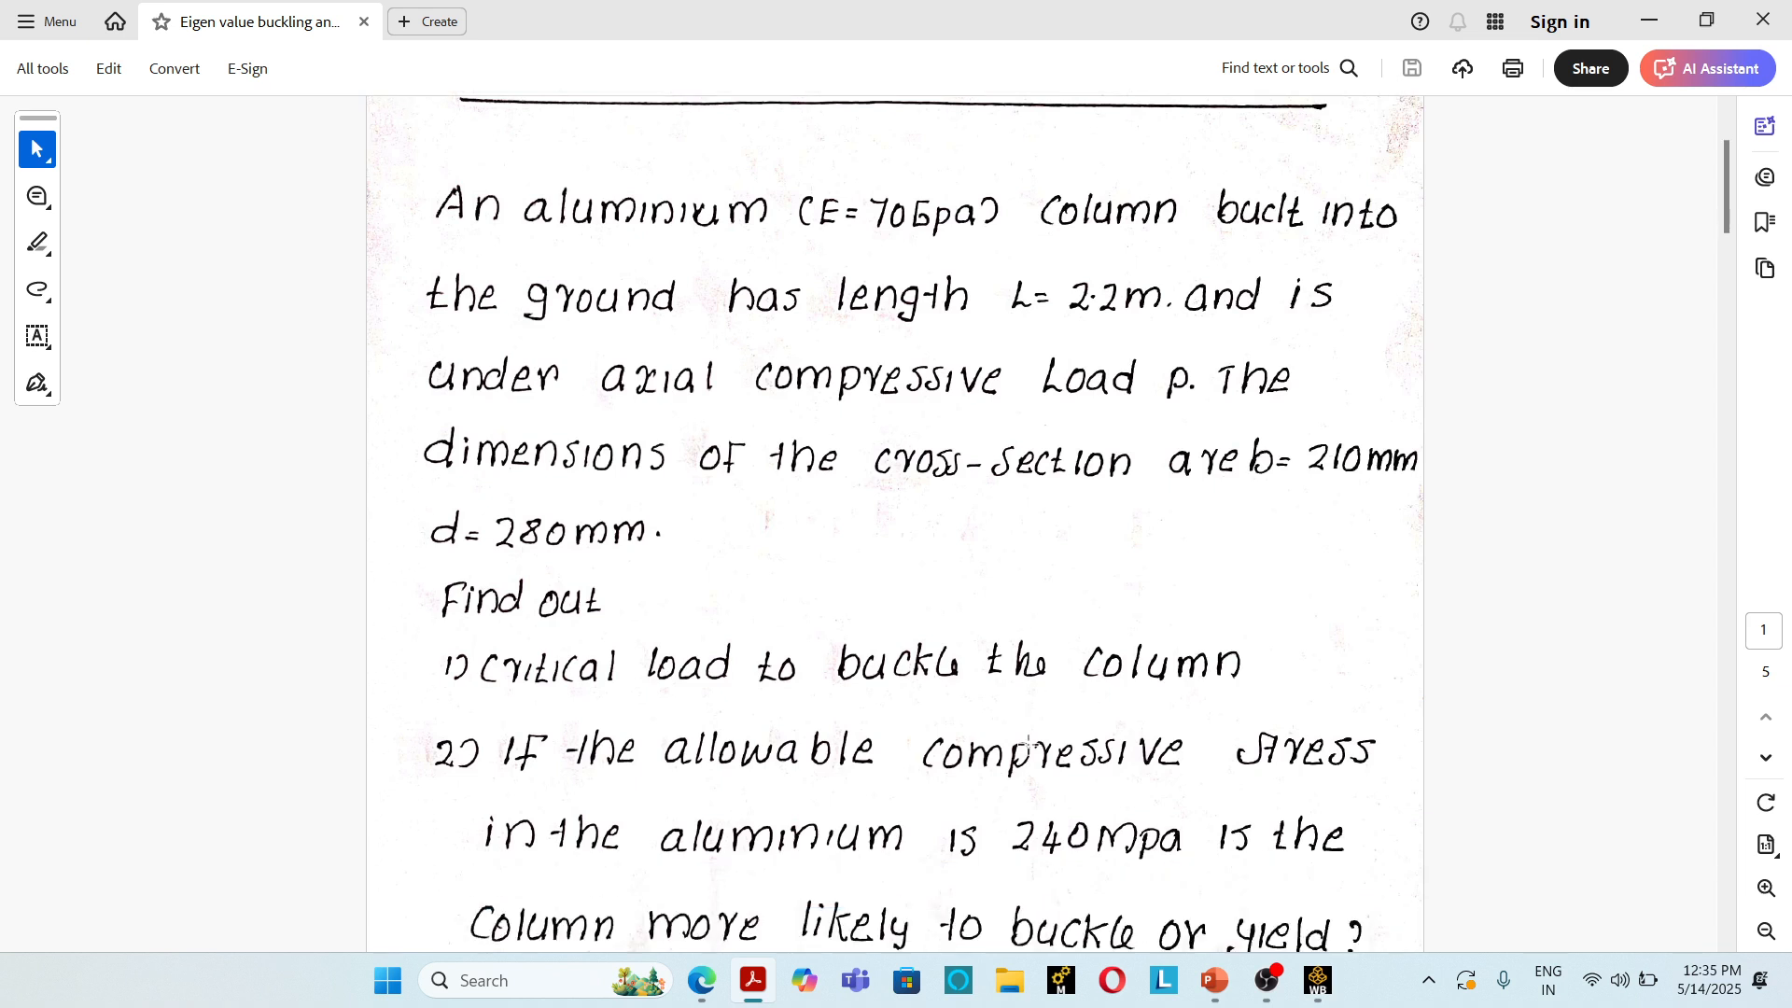
scroll(1029, 747, "down", 1)
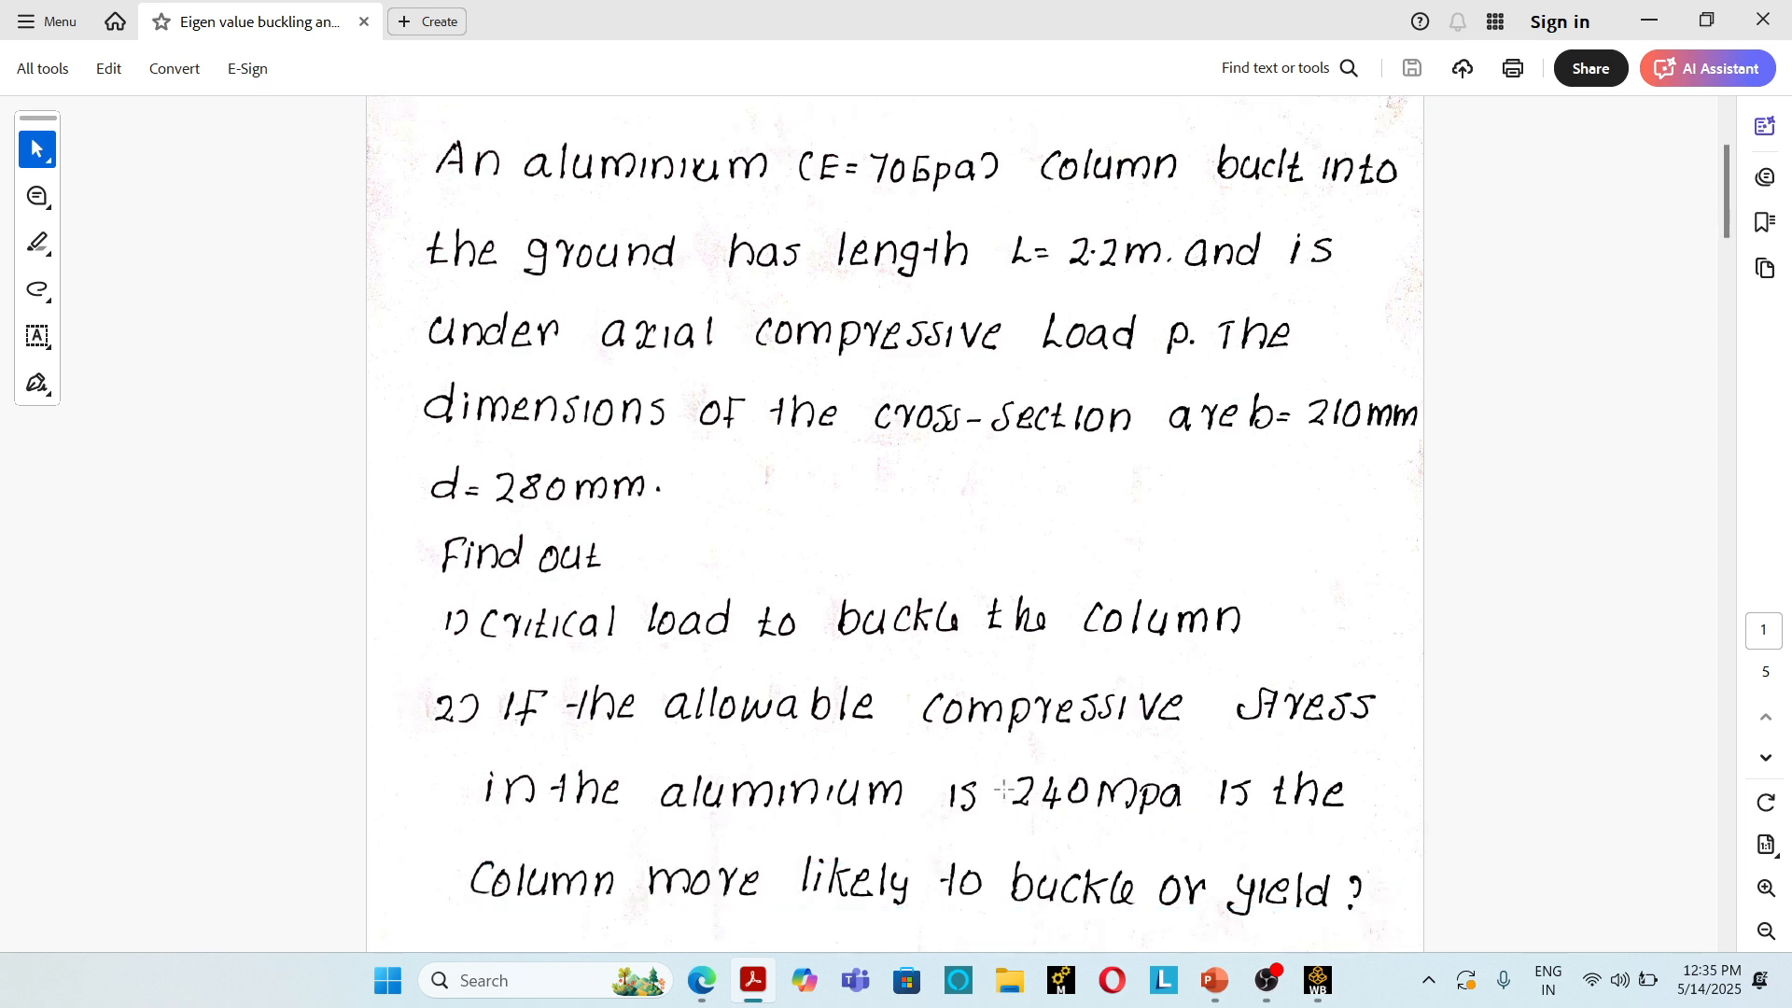
scroll(999, 790, "down", 4)
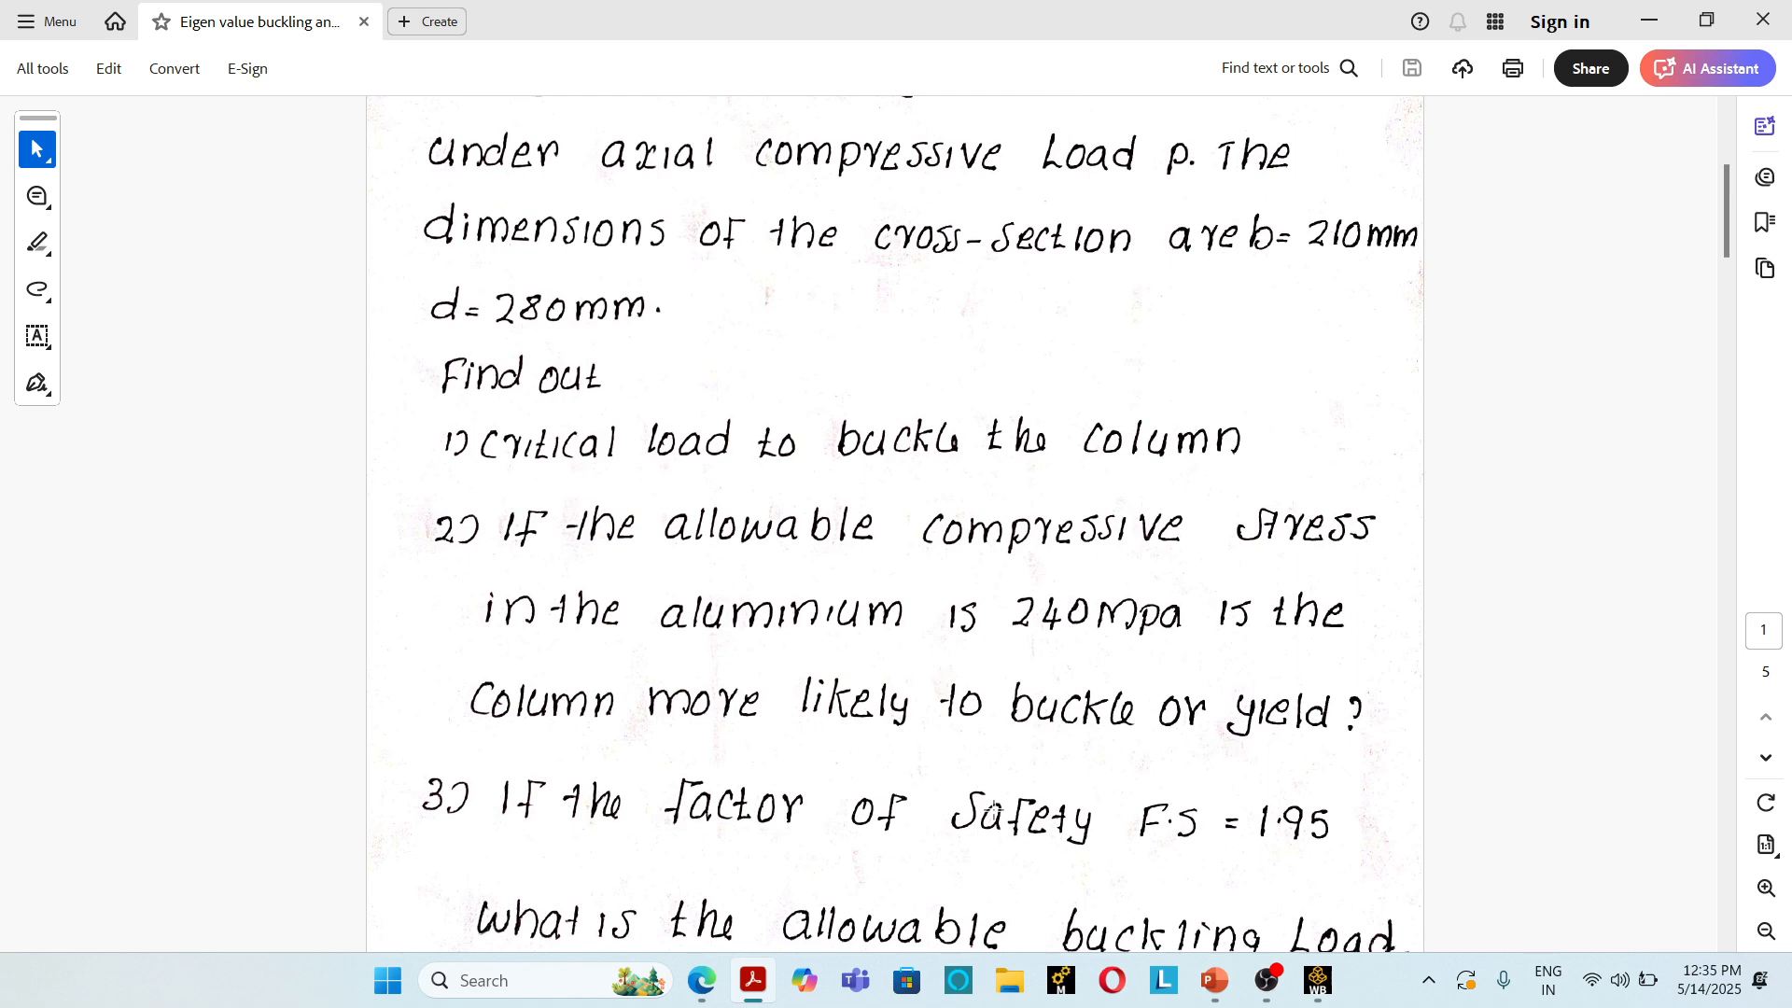
scroll(989, 812, "down", 2)
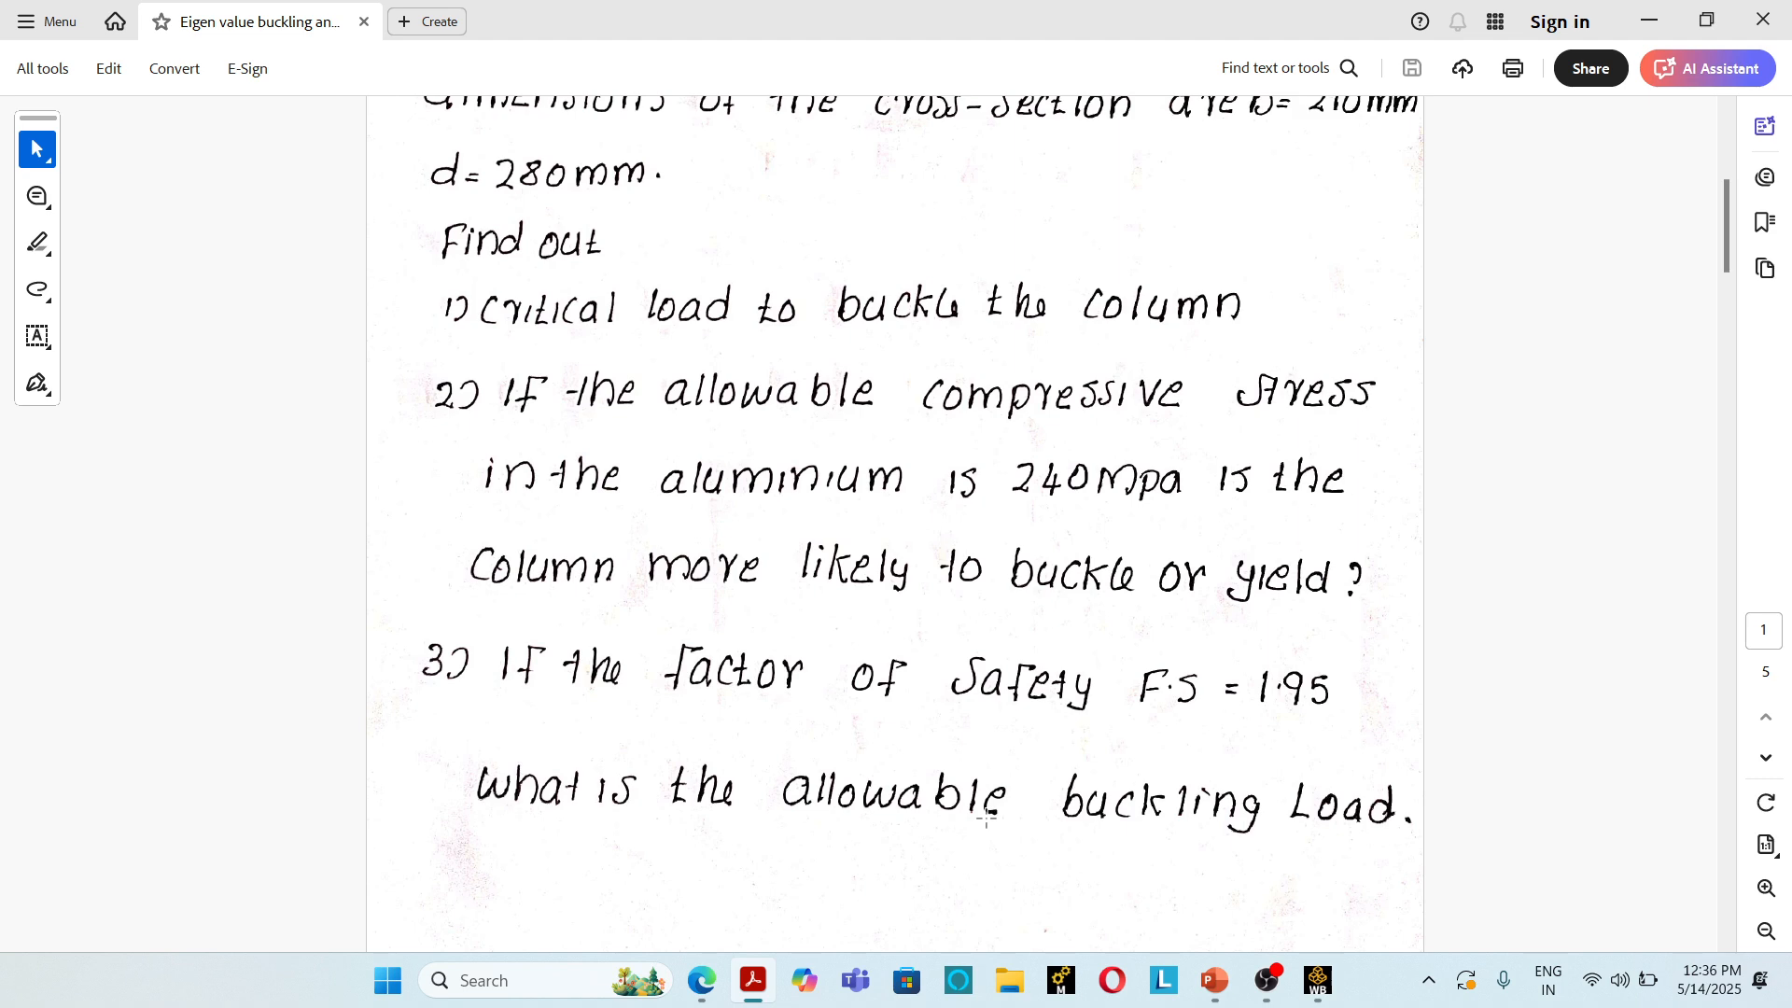
scroll(986, 819, "down", 6)
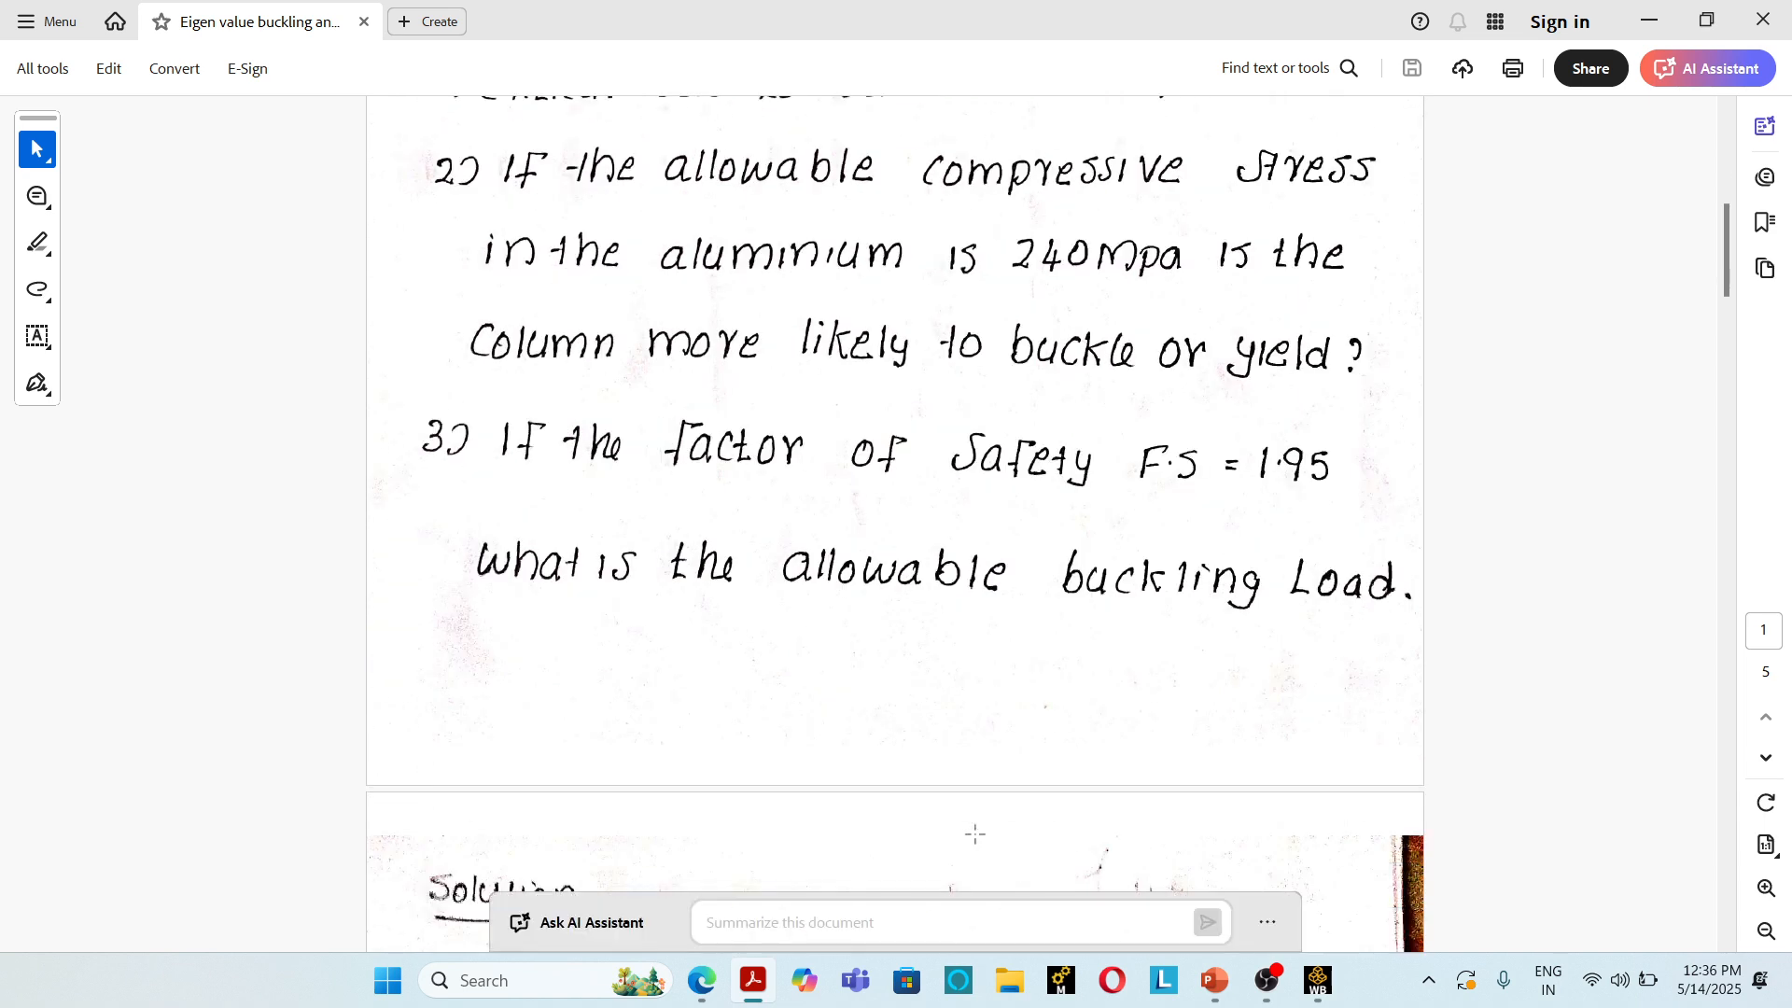
scroll(968, 840, "up", 5)
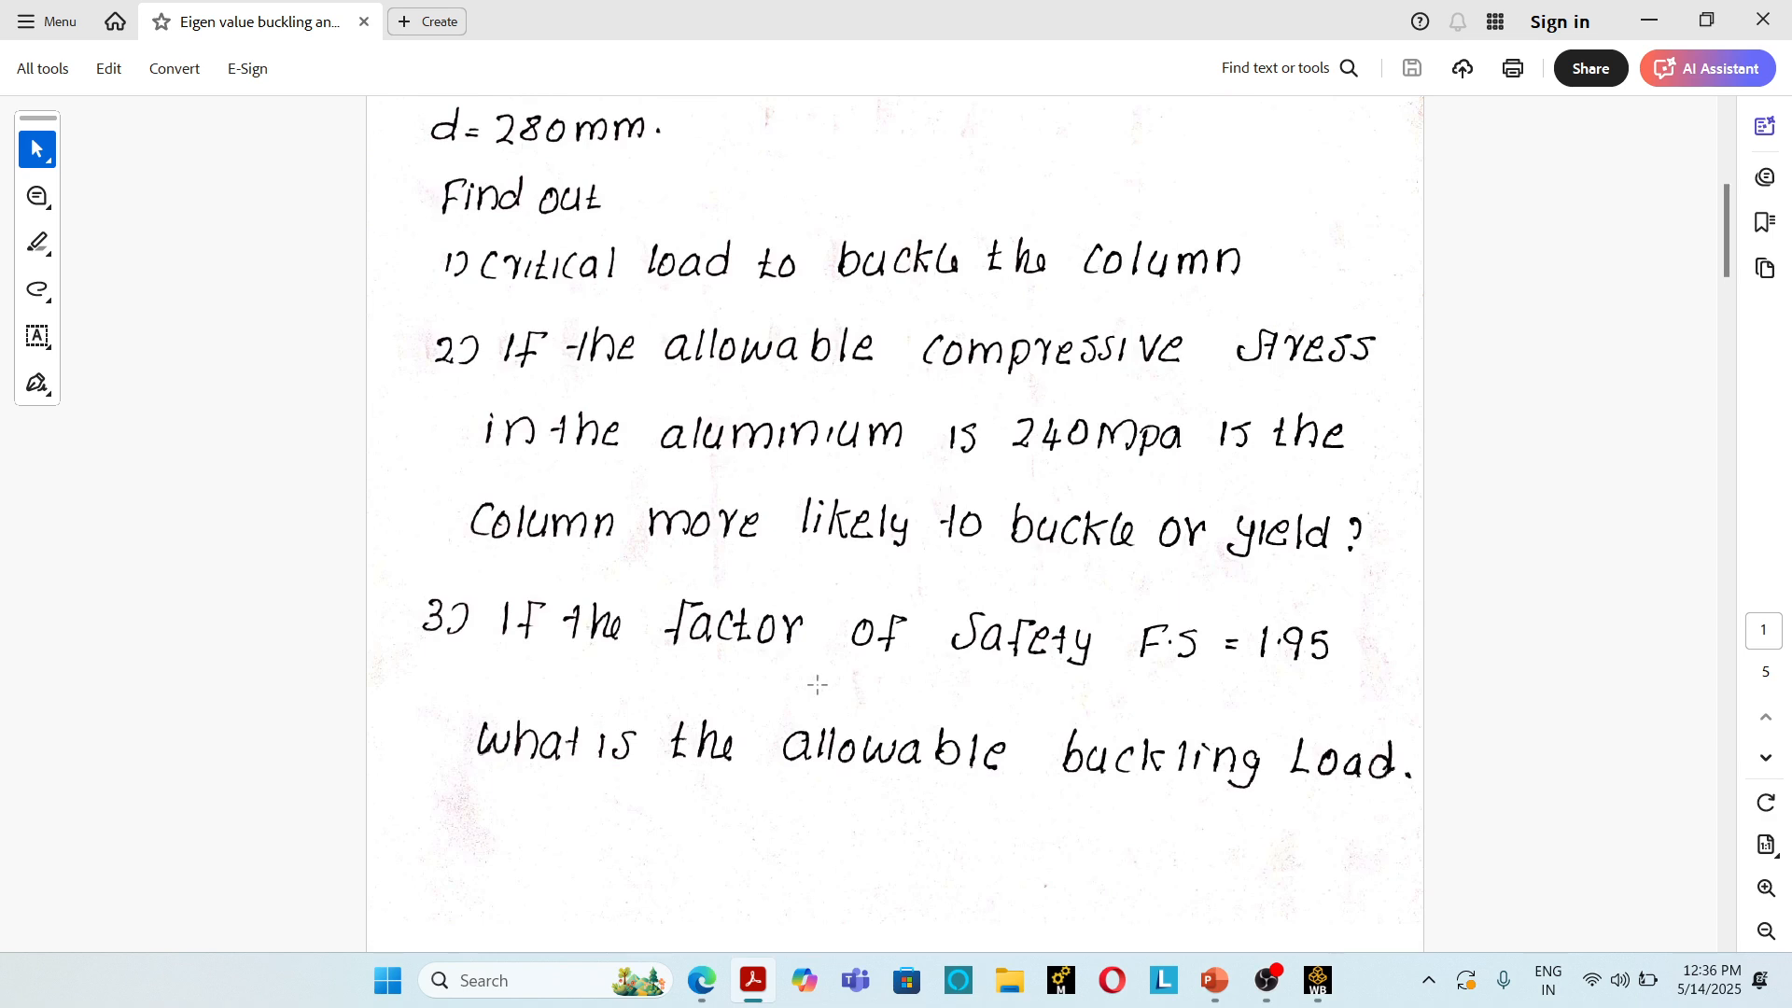
Step: Review the hand solution's Euler buckling formula, effective length, moments of inertia about both axes and critical load calculation
scroll(818, 685, "down", 9)
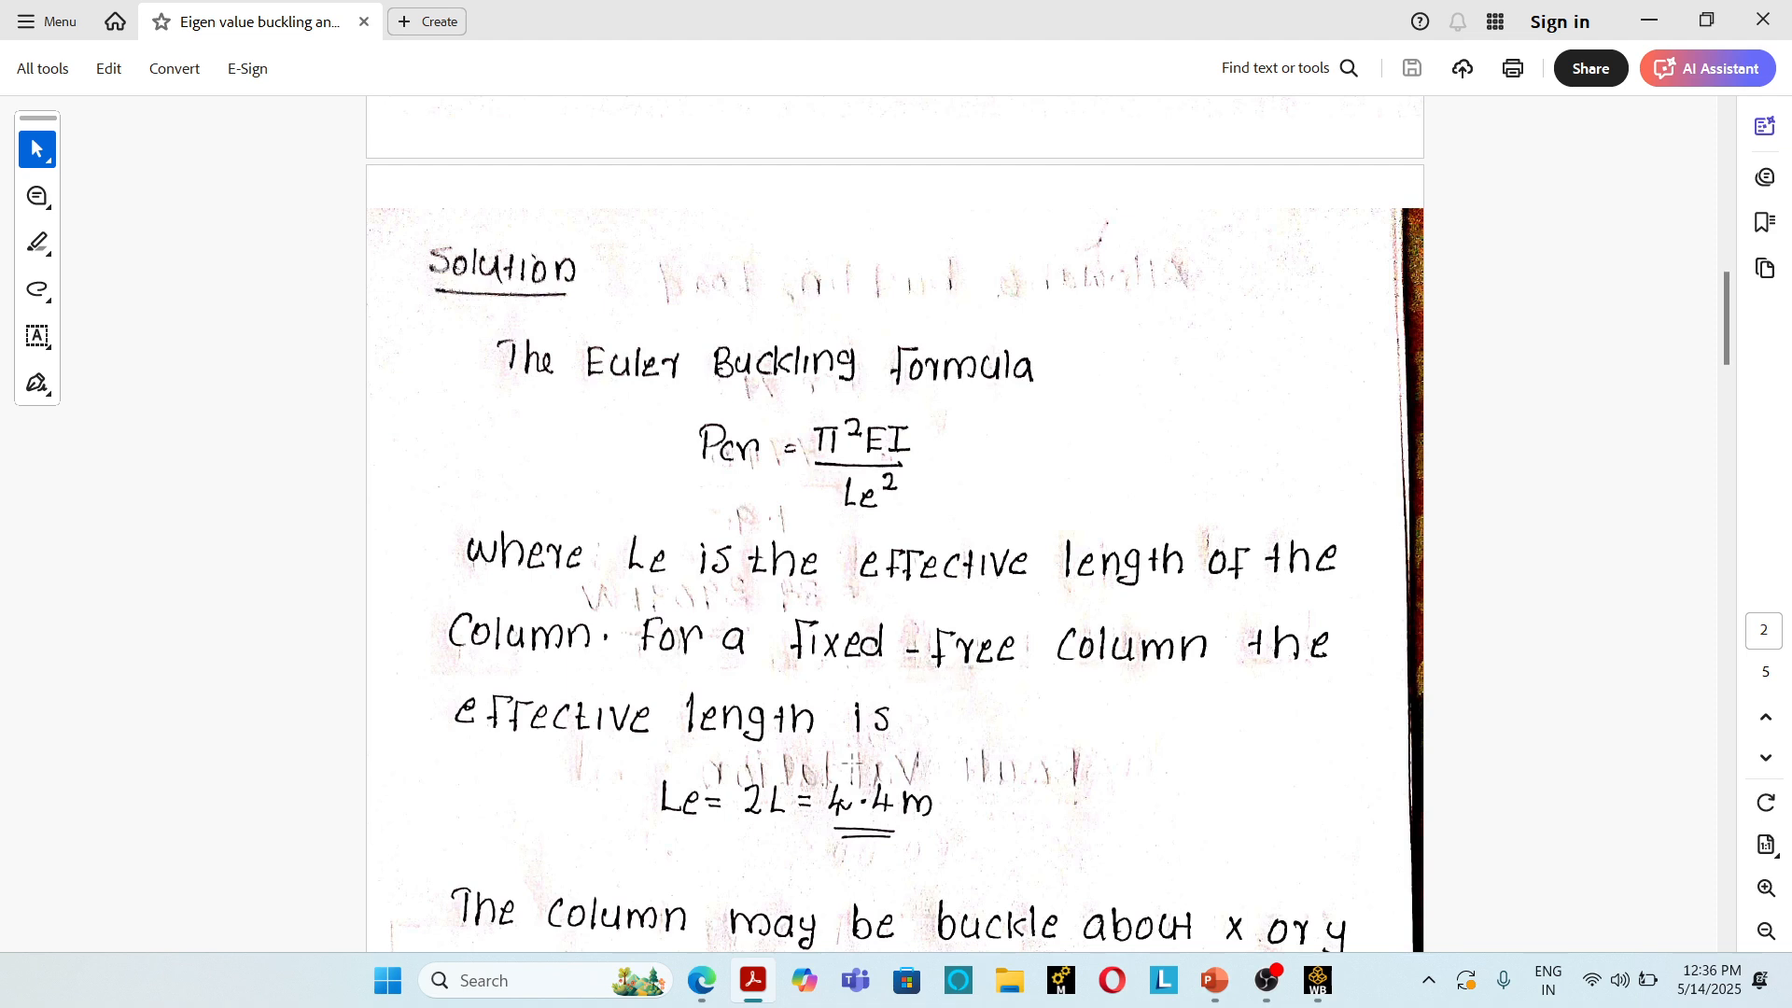
scroll(760, 670, "down", 2)
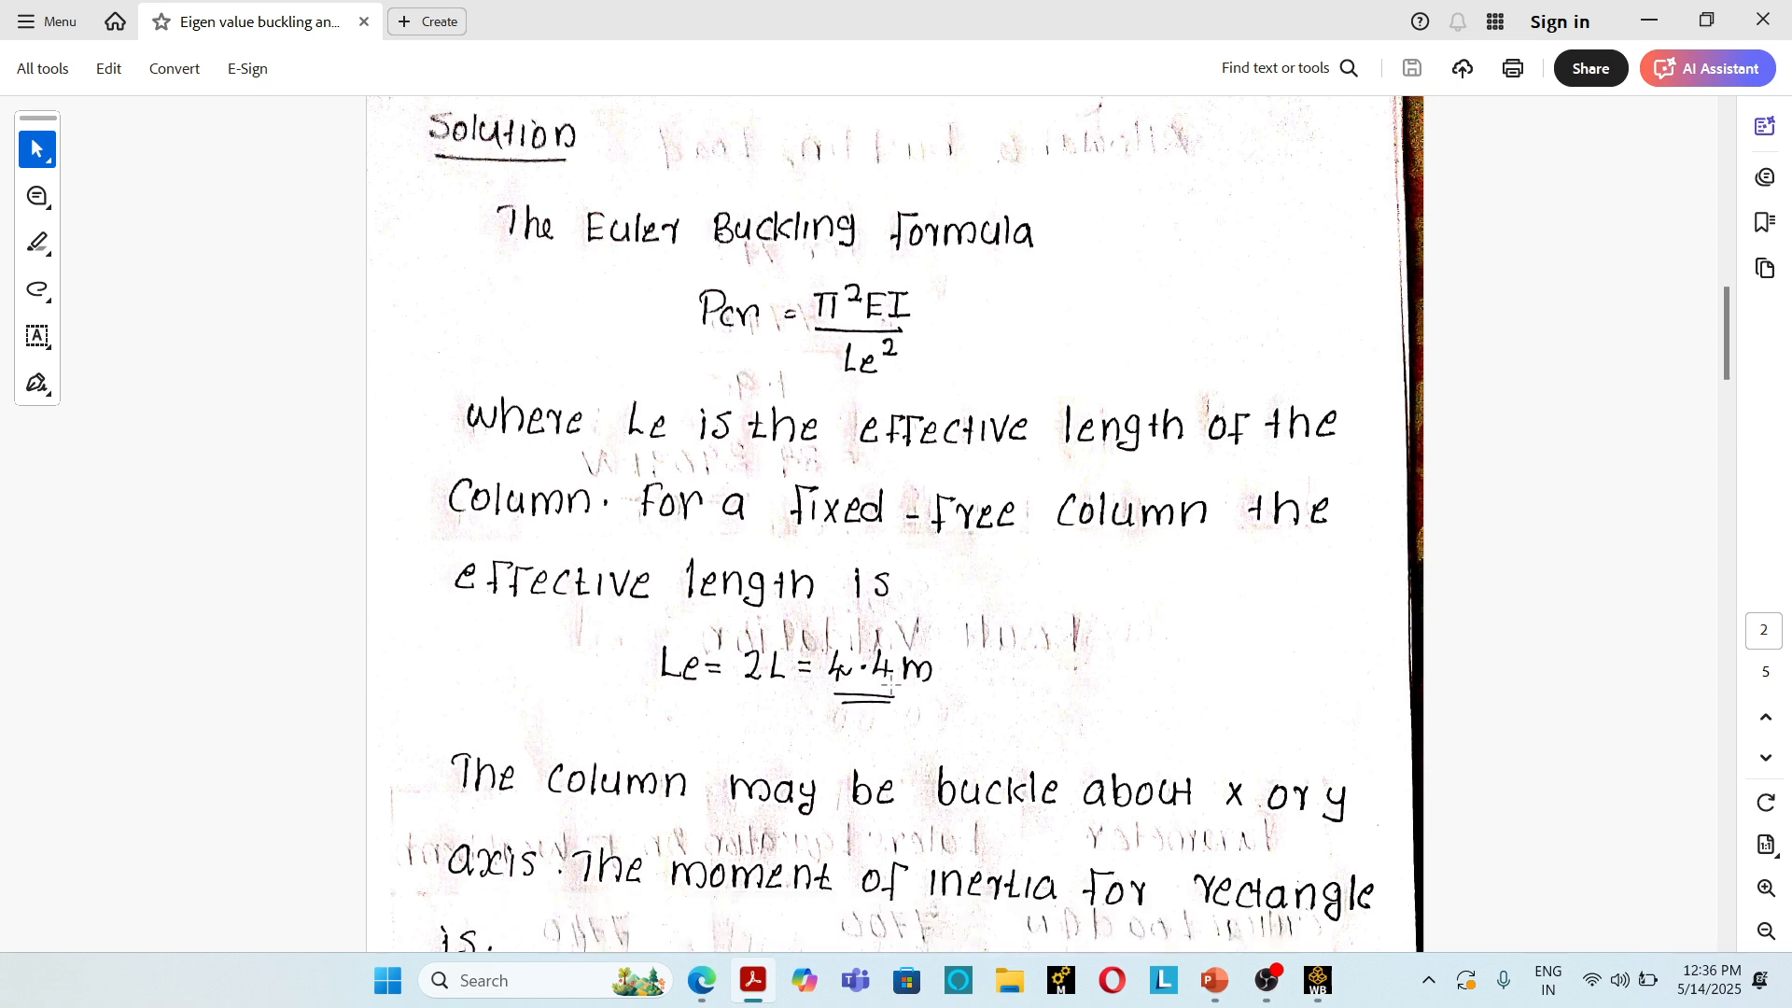
scroll(892, 686, "down", 3)
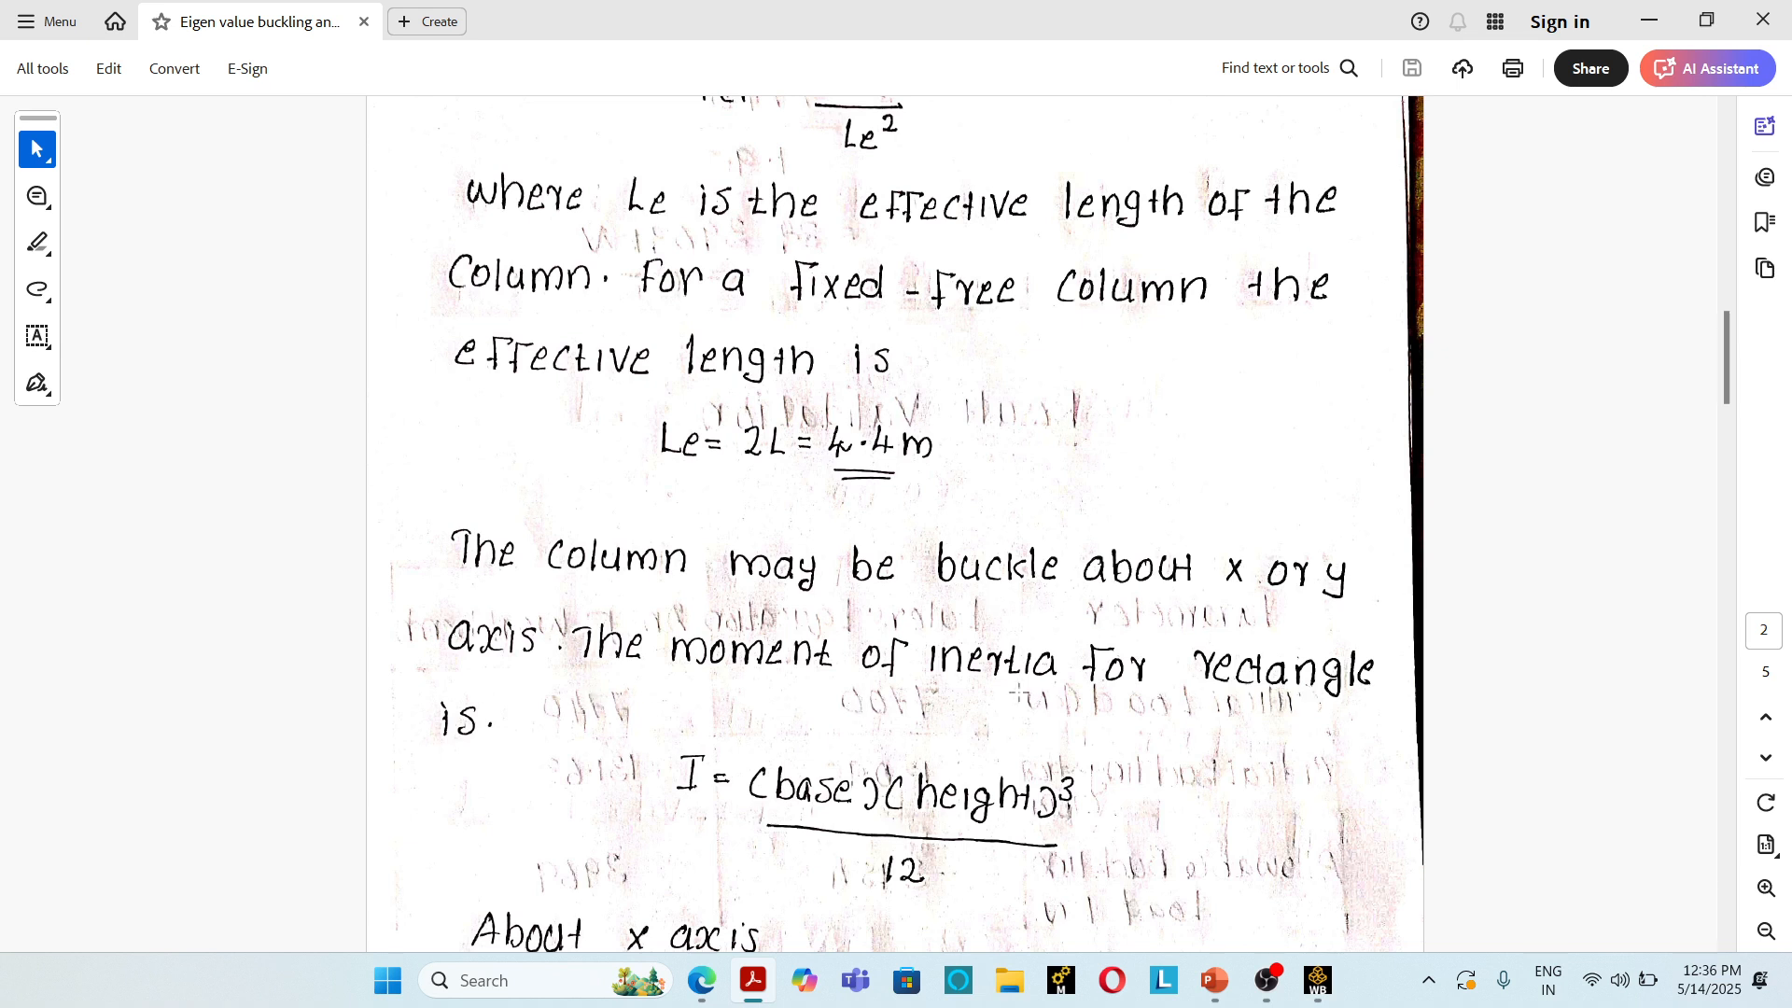
scroll(719, 728, "down", 3)
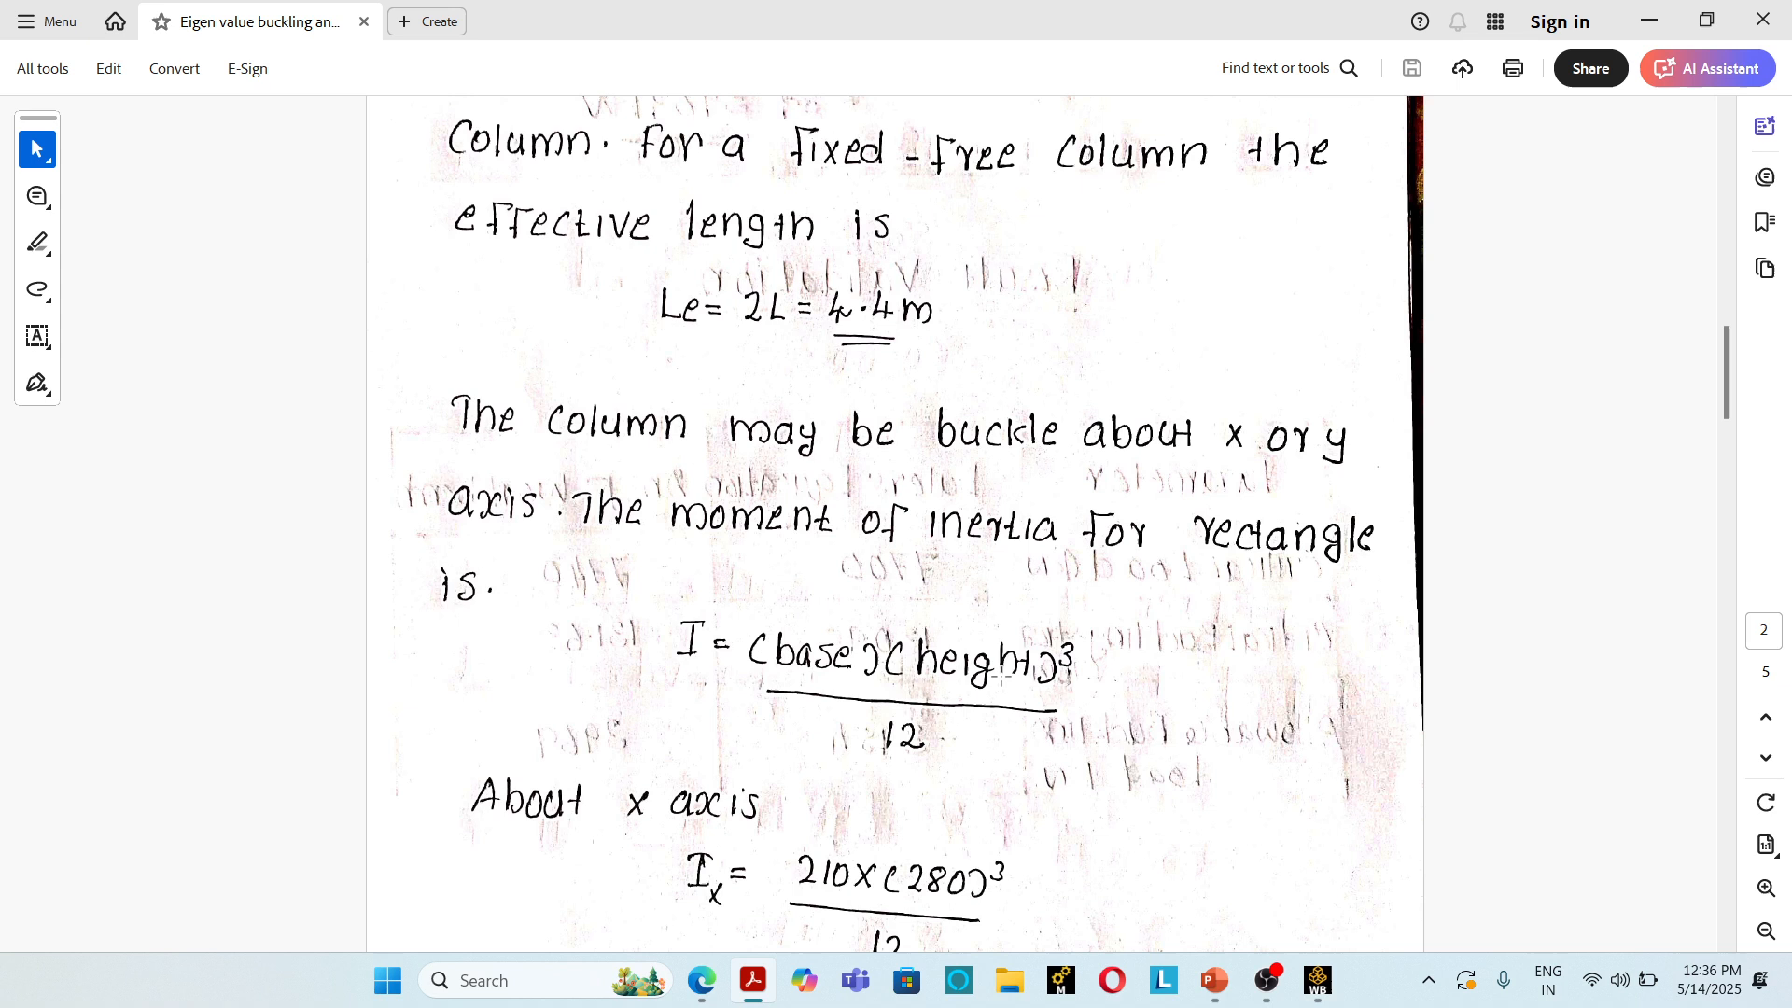
scroll(960, 768, "down", 5)
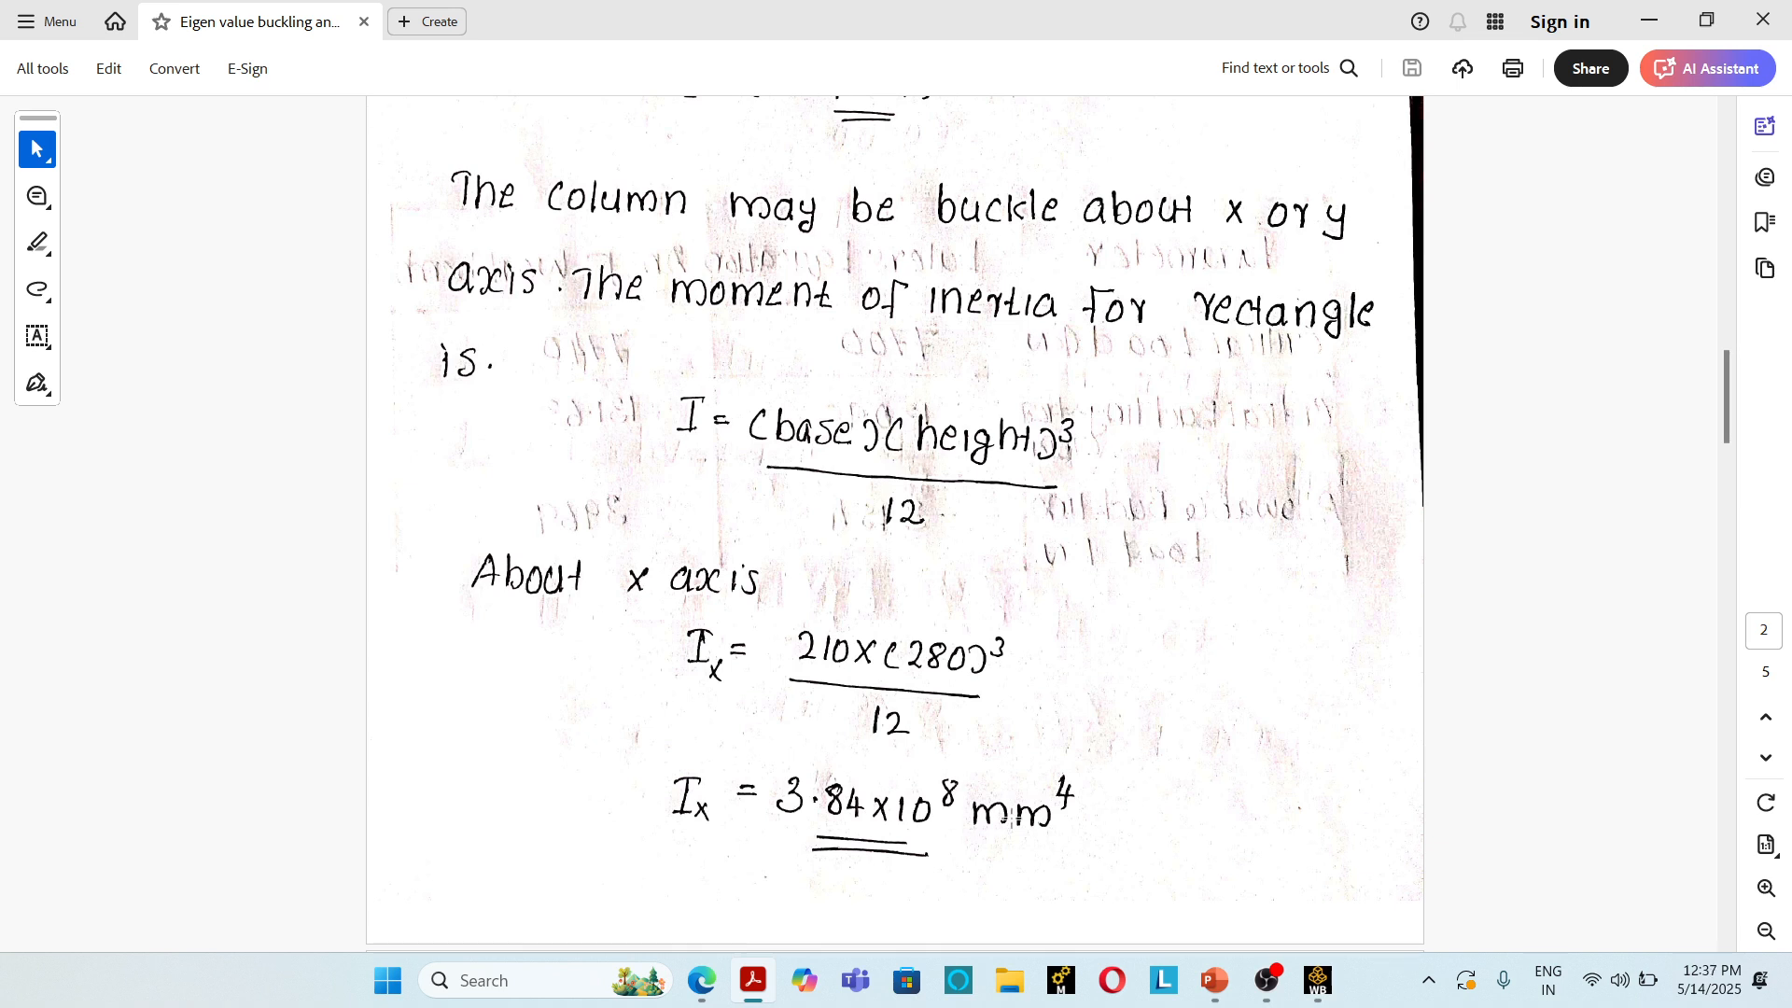
scroll(1013, 808, "down", 5)
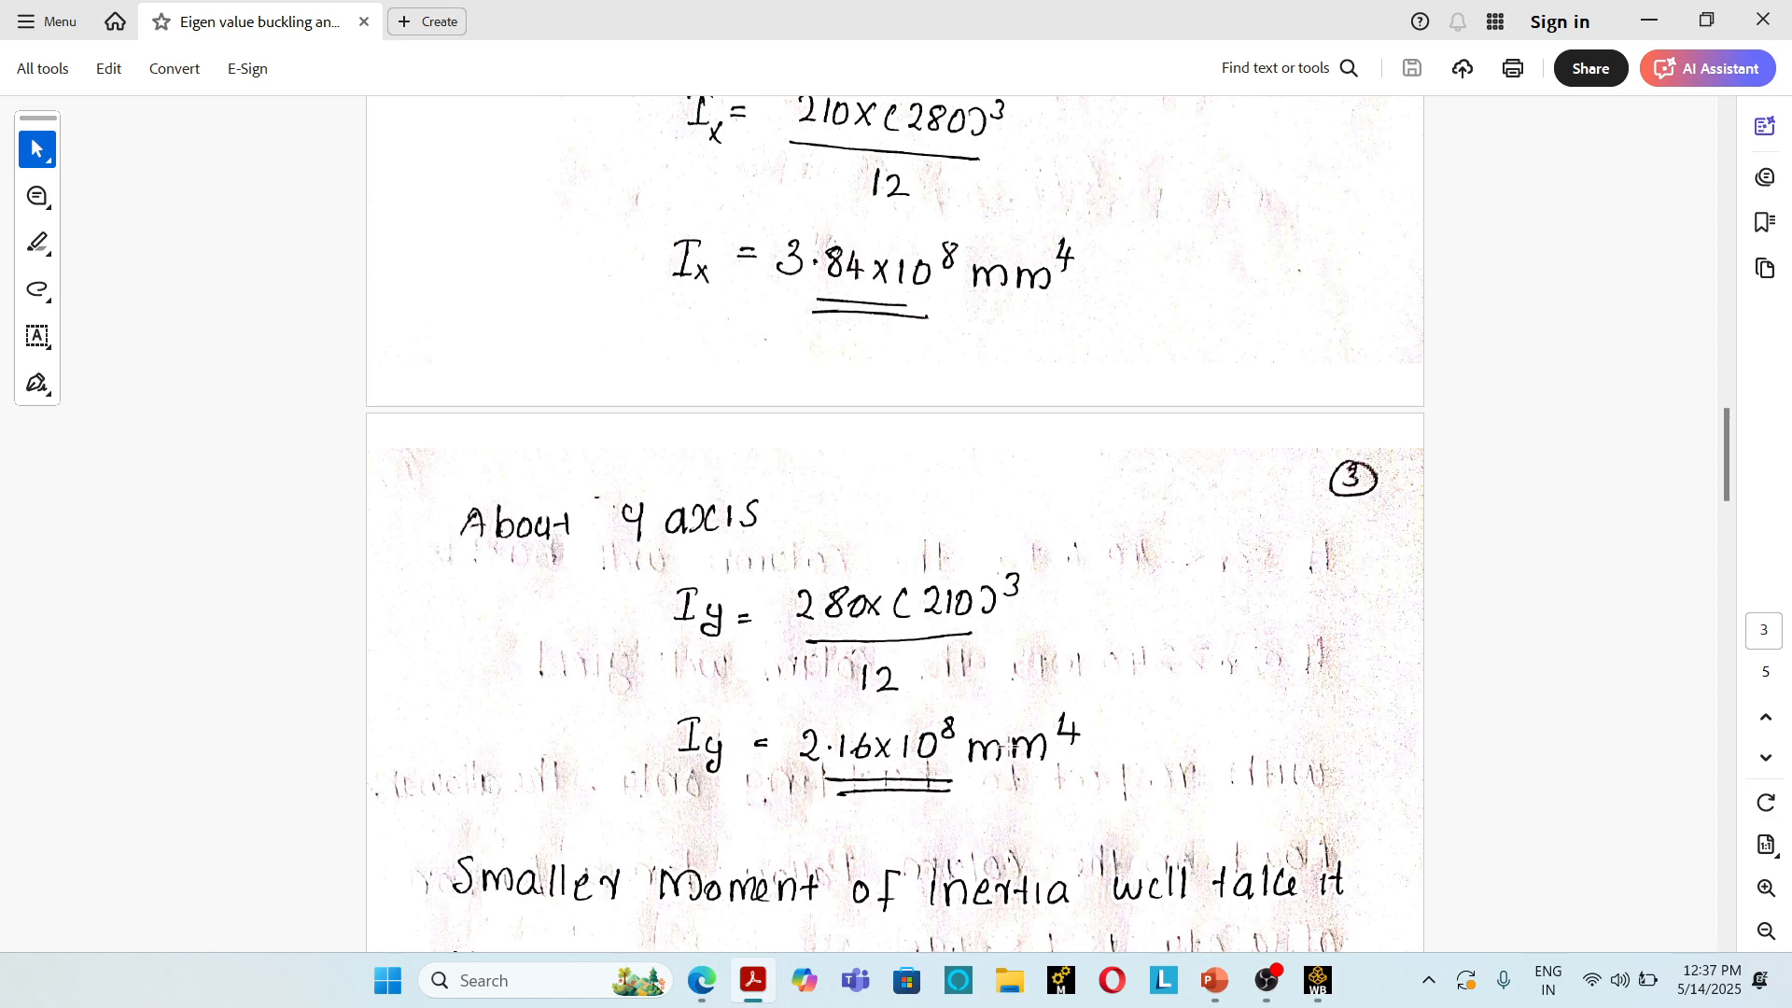
scroll(1017, 747, "down", 4)
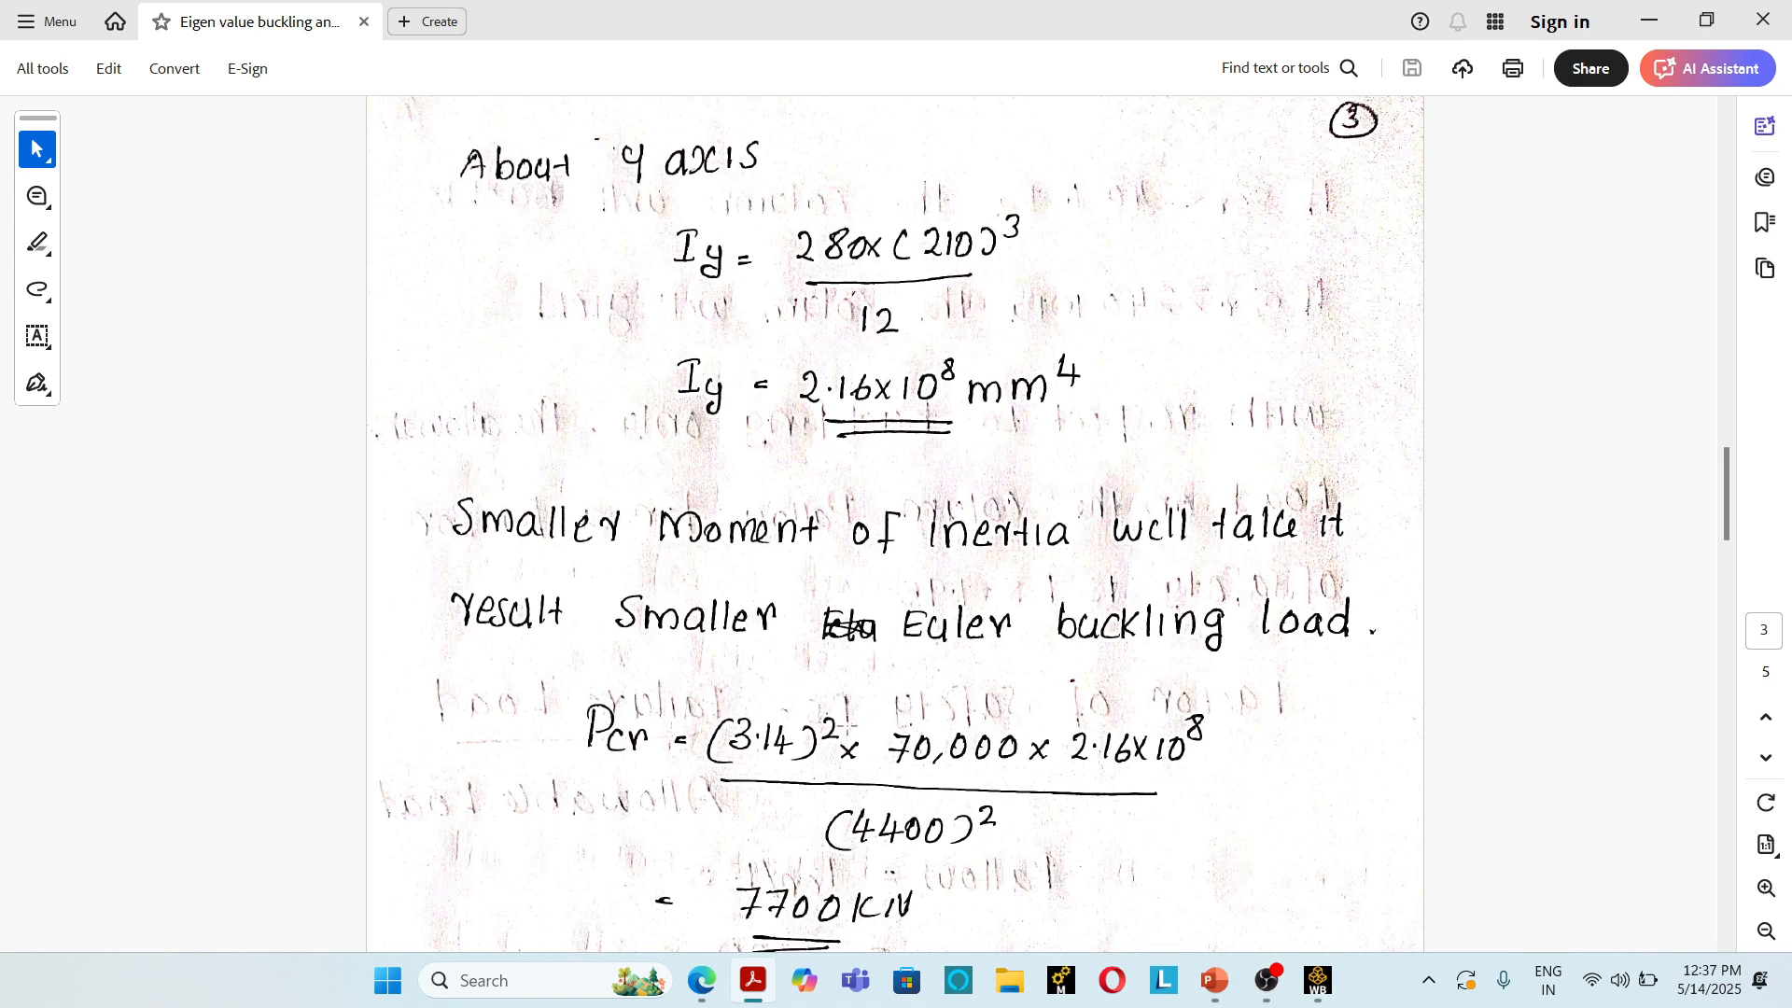
scroll(848, 728, "down", 2)
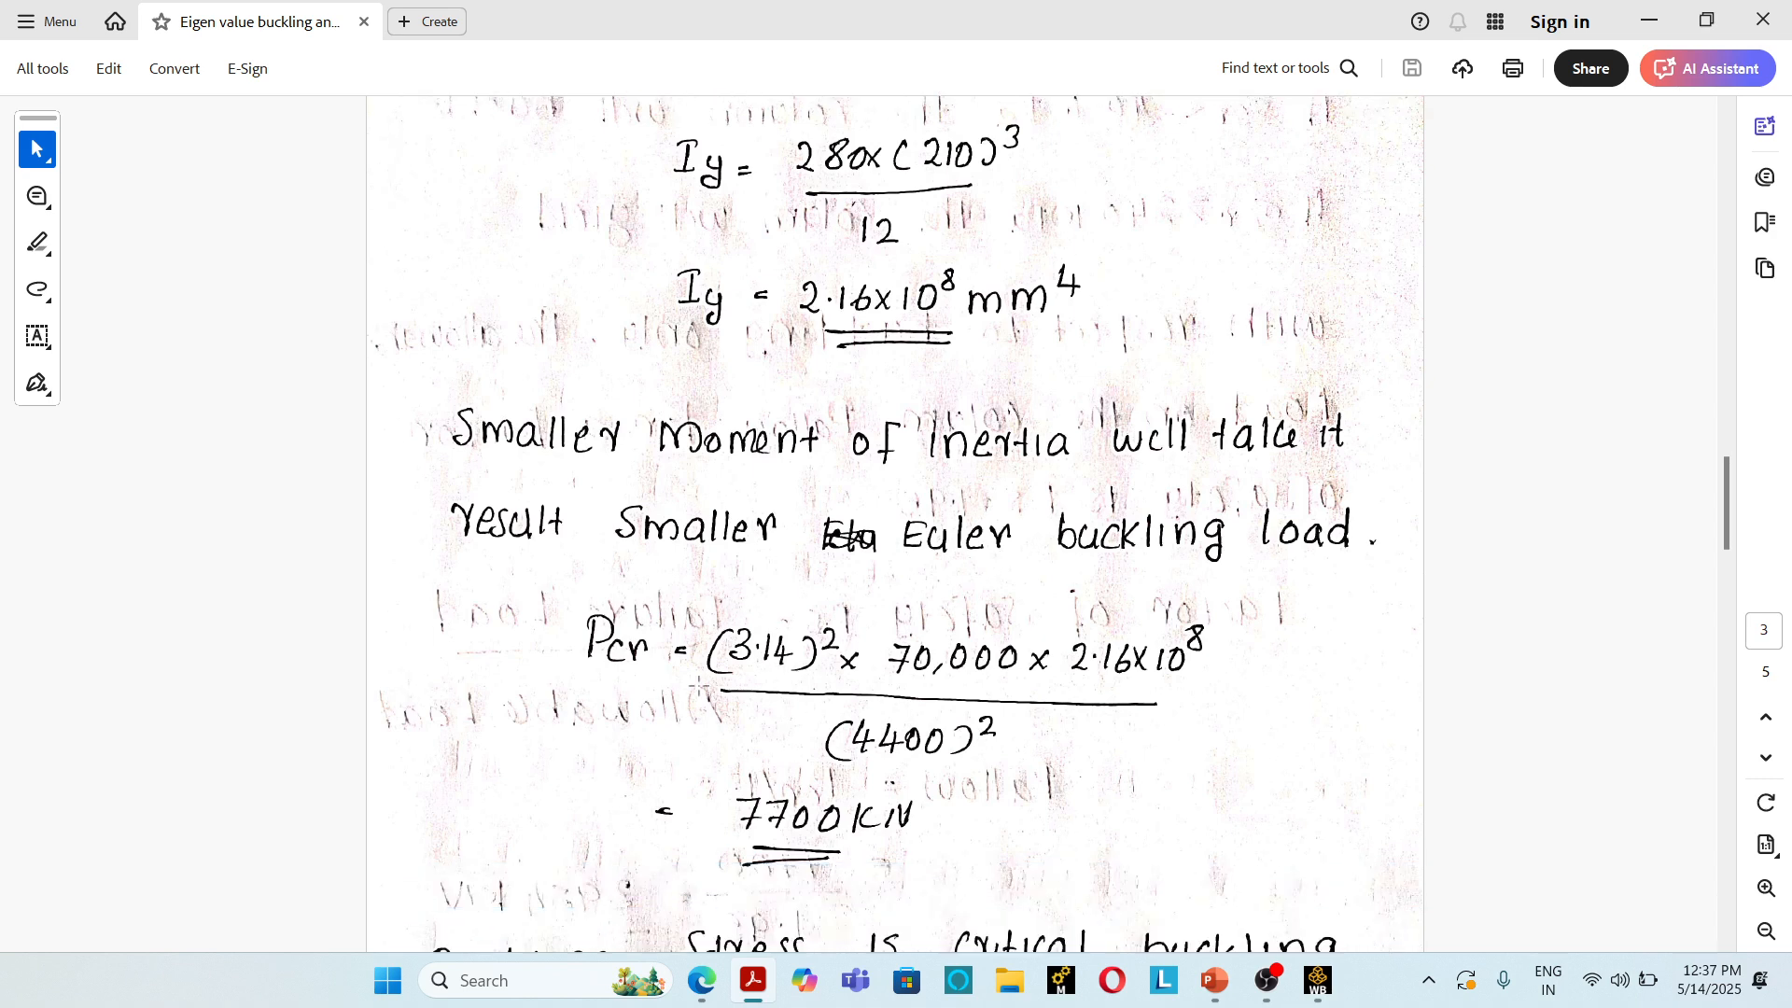
scroll(793, 428, "up", 15)
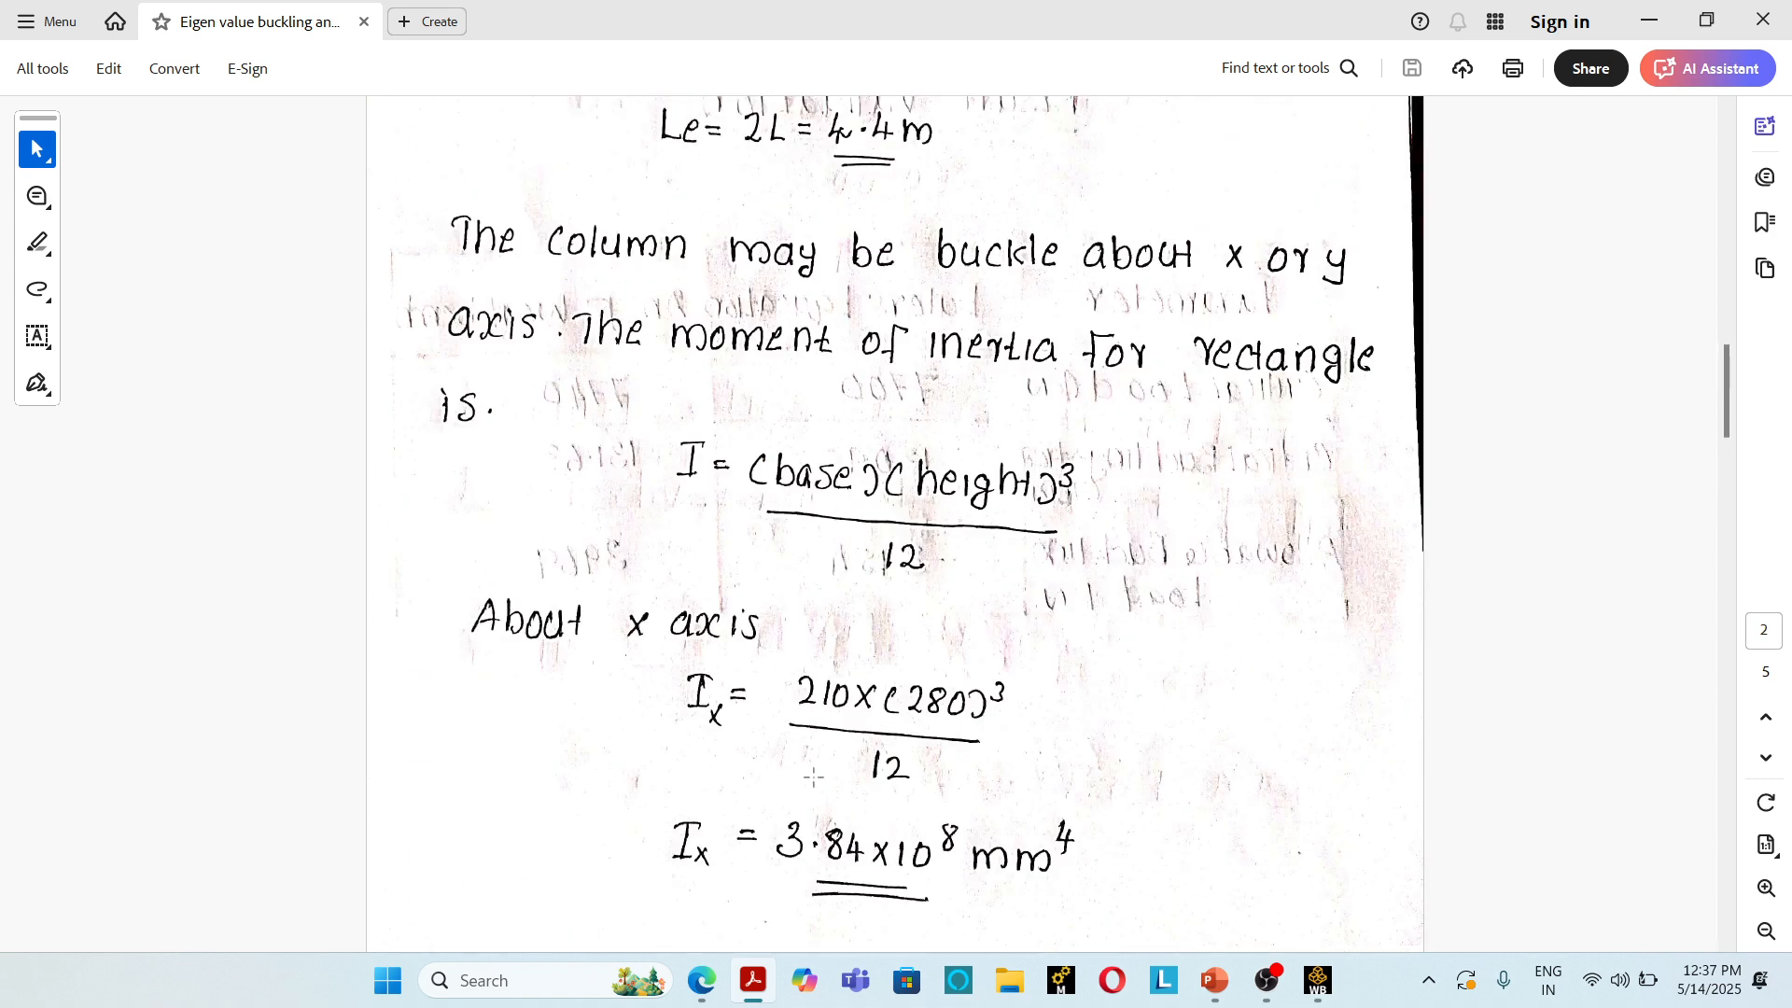
scroll(793, 429, "up", 5)
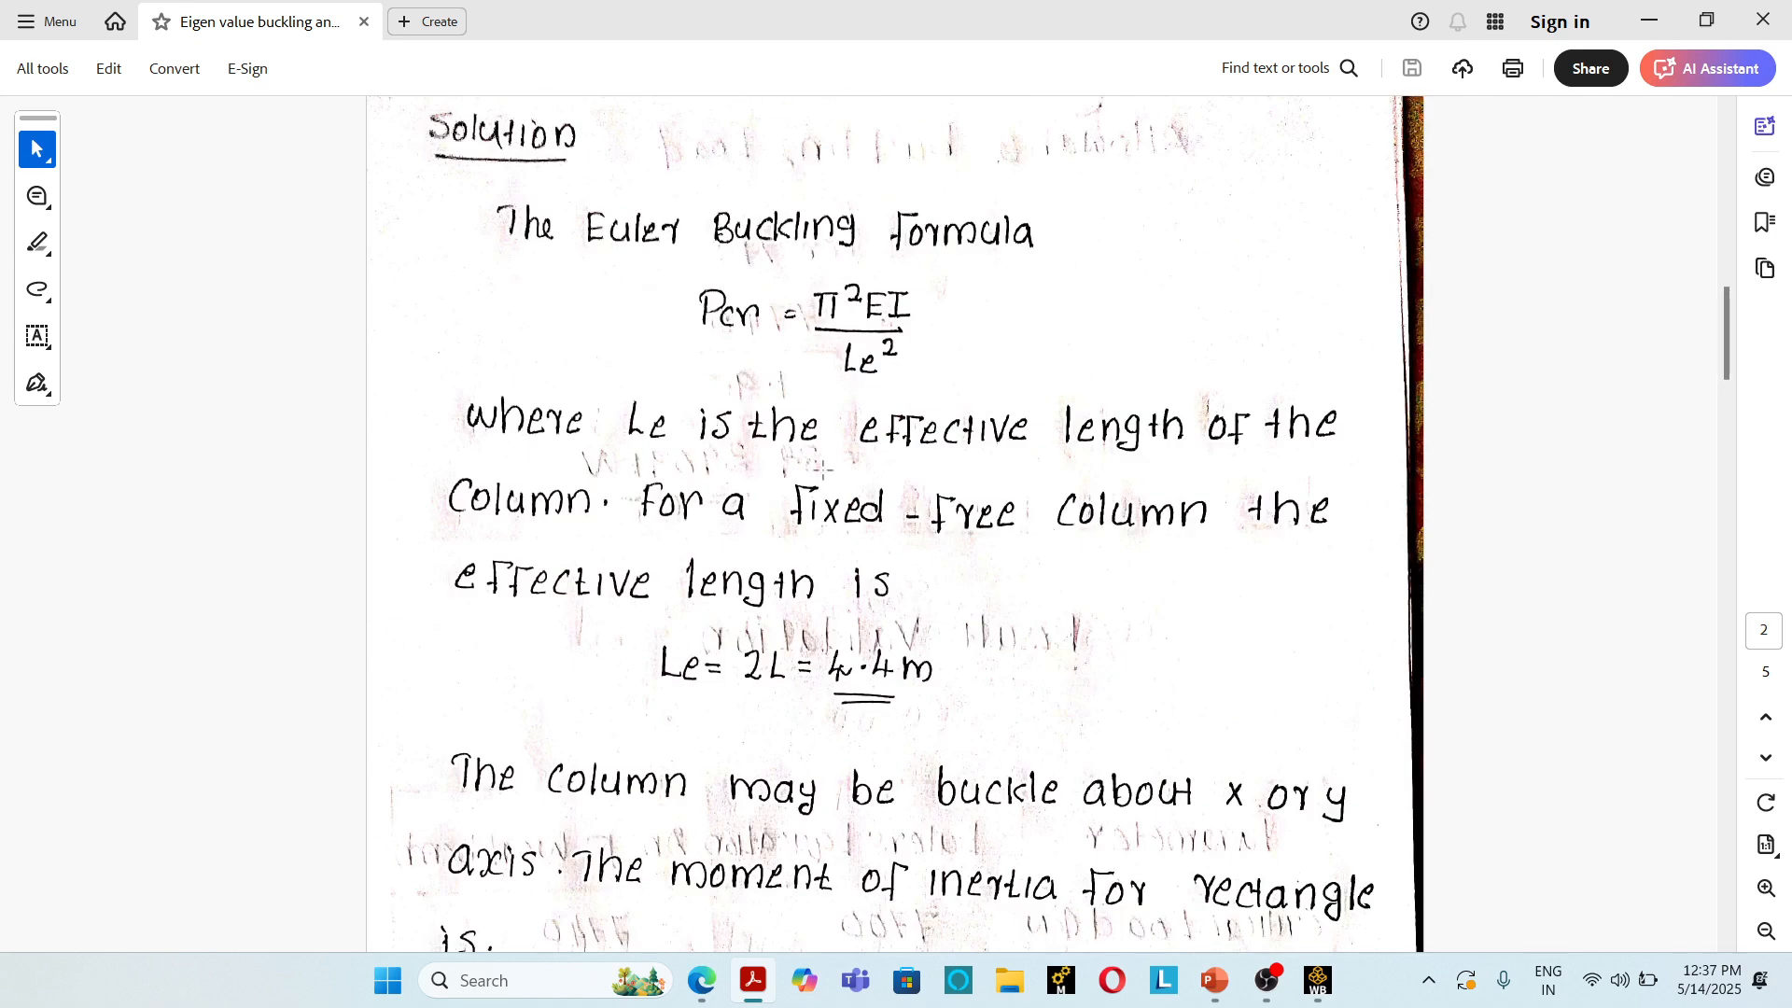
scroll(841, 630, "down", 20)
scroll(843, 623, "down", 20)
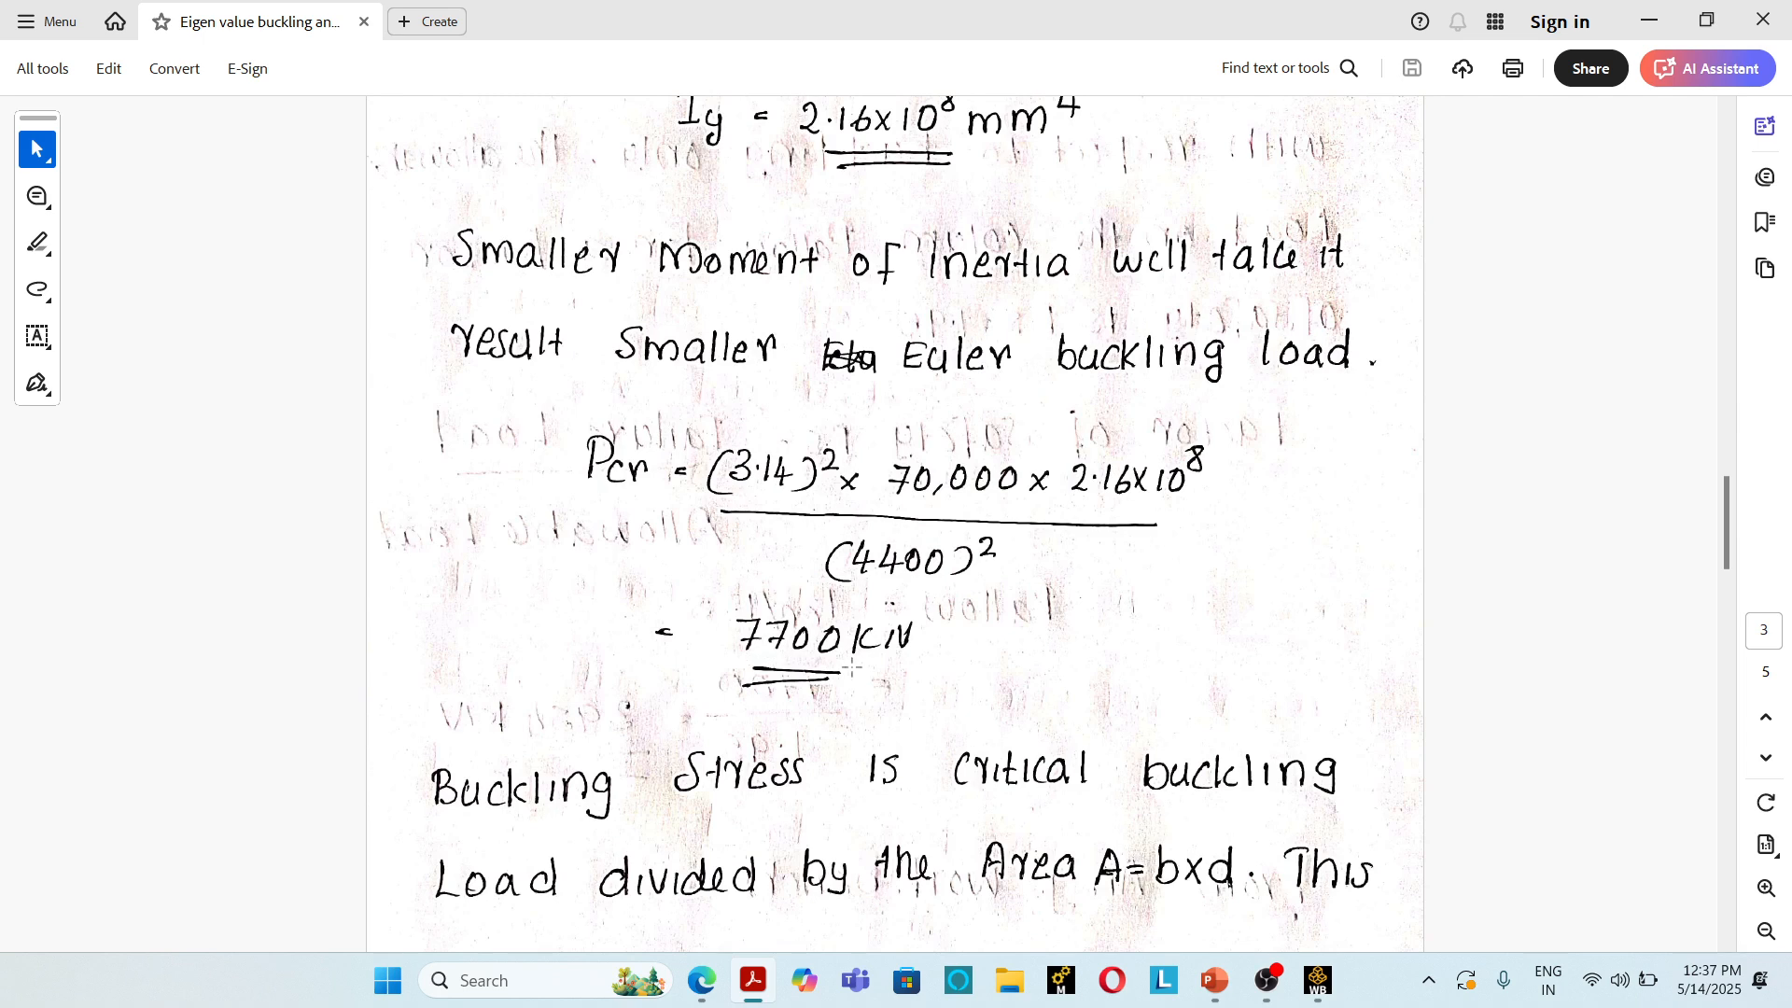
Step: Examine the buckling stress calculation, the buckle-or-yield criterion and the allowable load calculation using the factor of safety
scroll(852, 667, "down", 7)
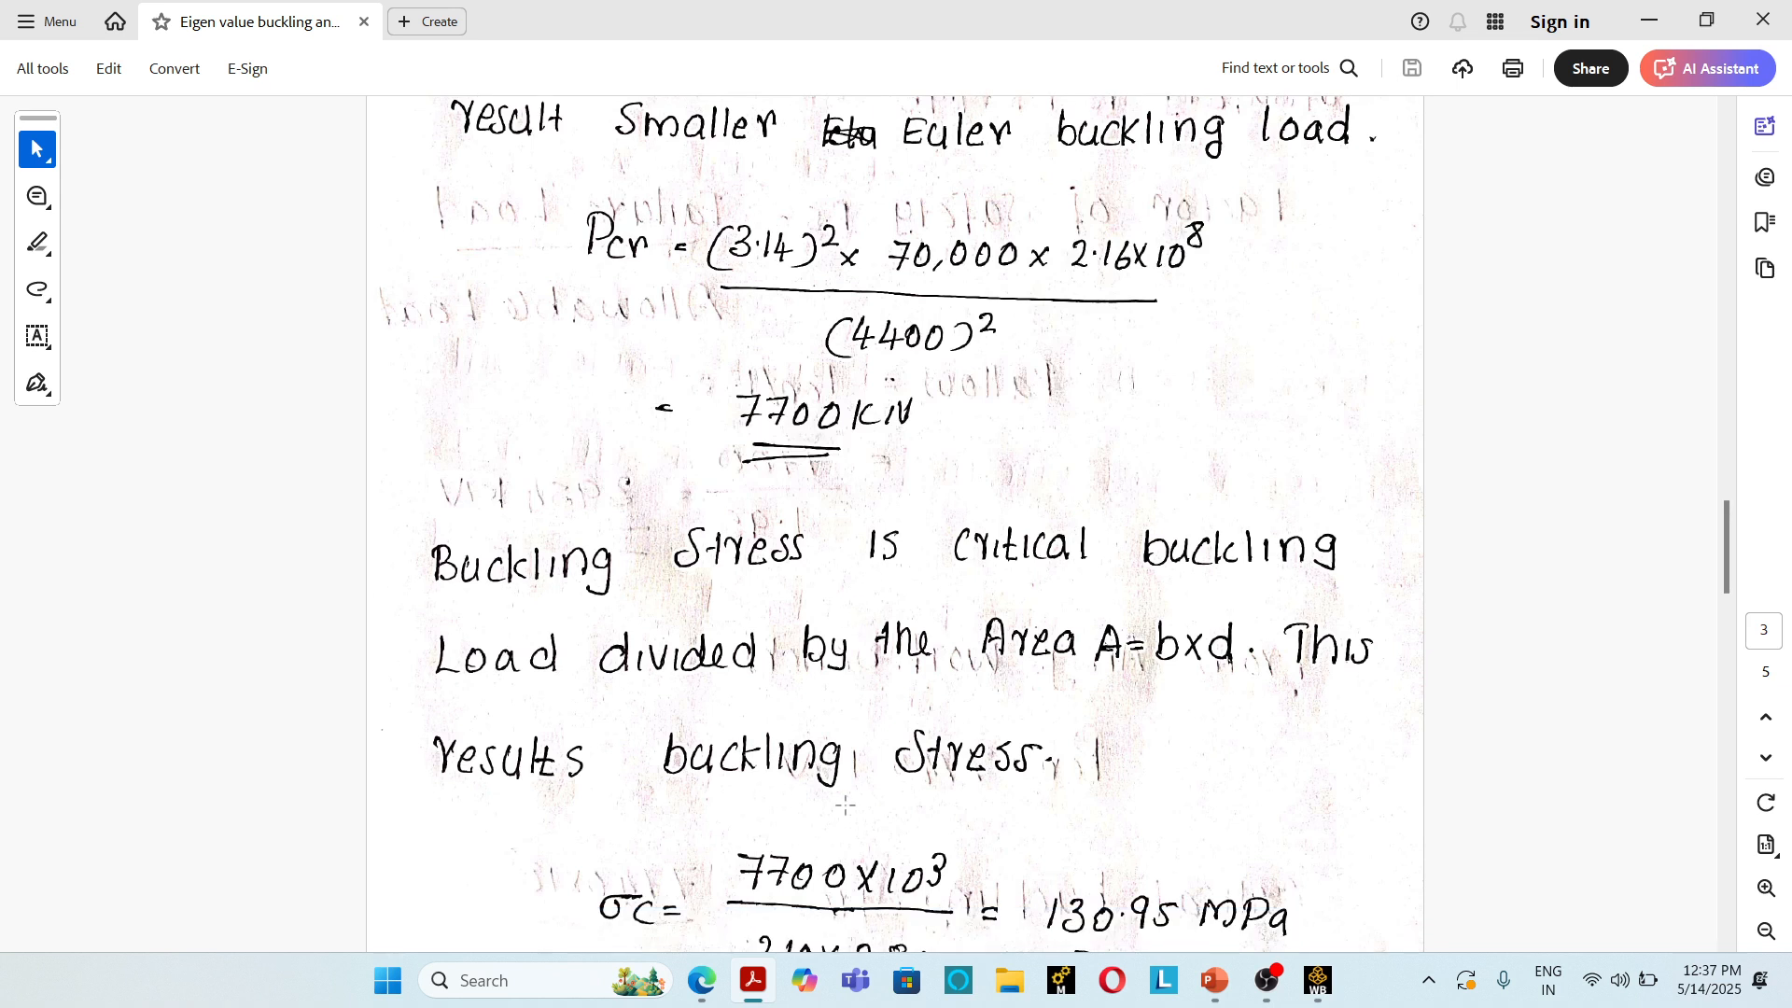
scroll(782, 825, "down", 1)
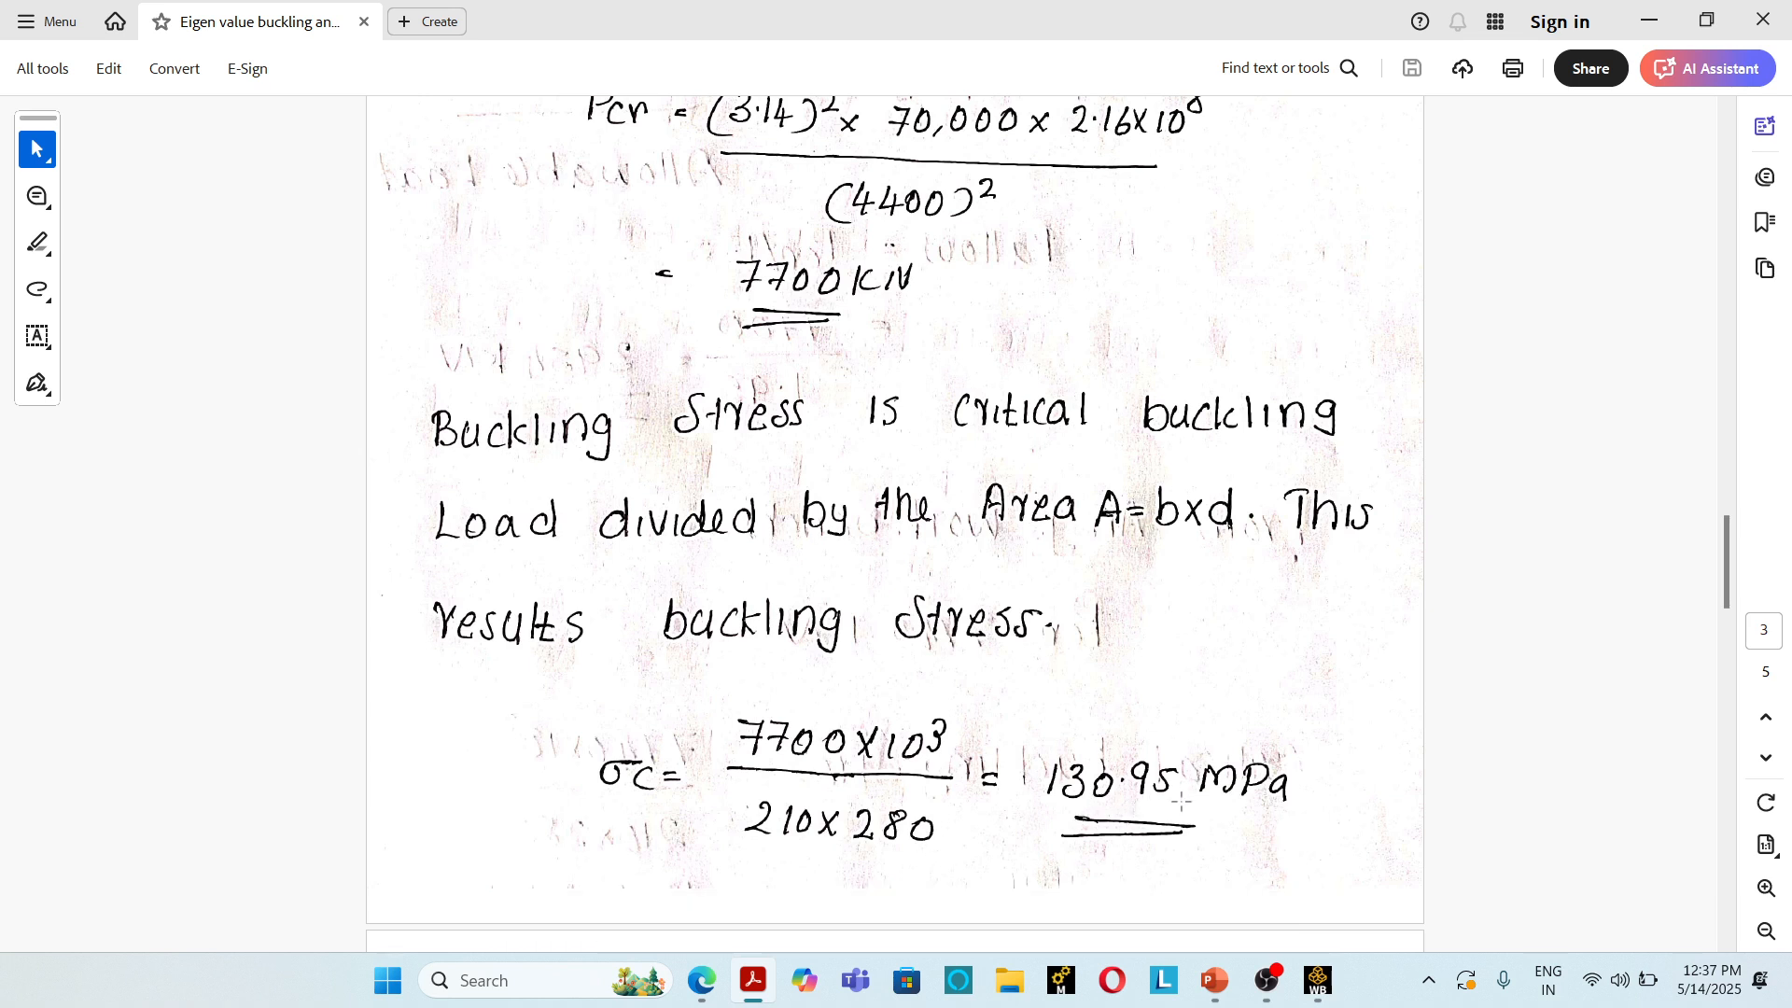
scroll(576, 594, "down", 5)
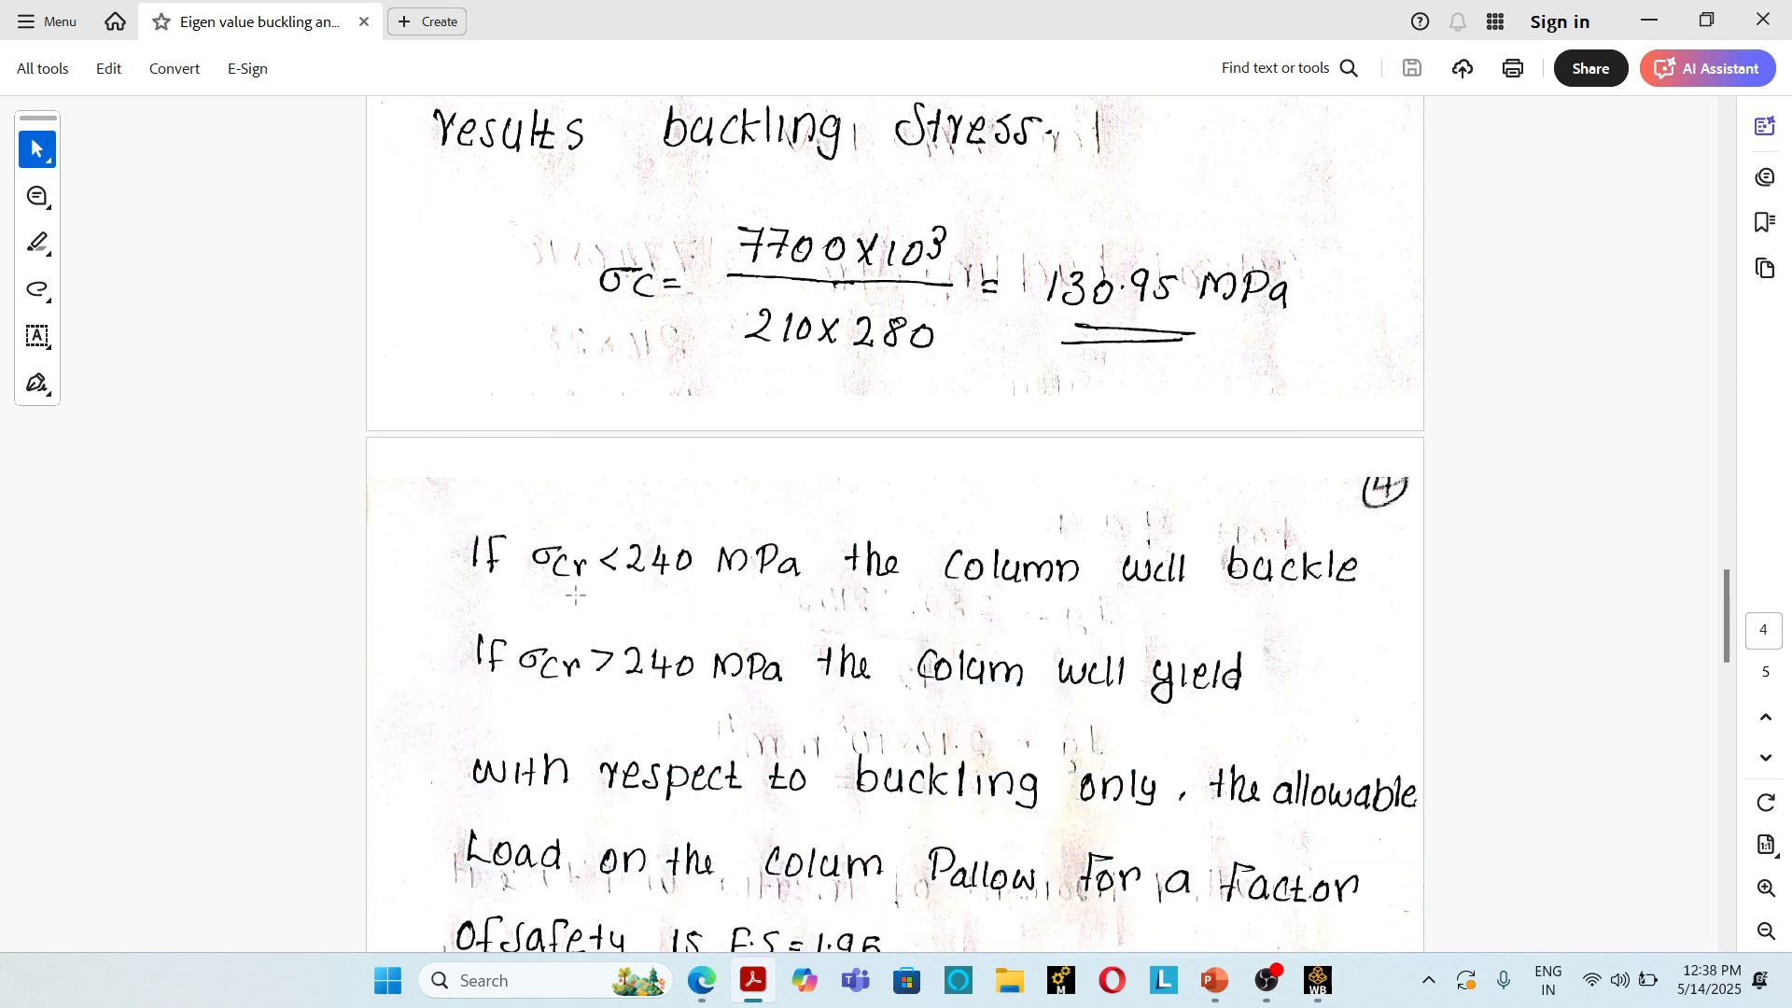
scroll(576, 594, "up", 2)
scroll(636, 636, "down", 1)
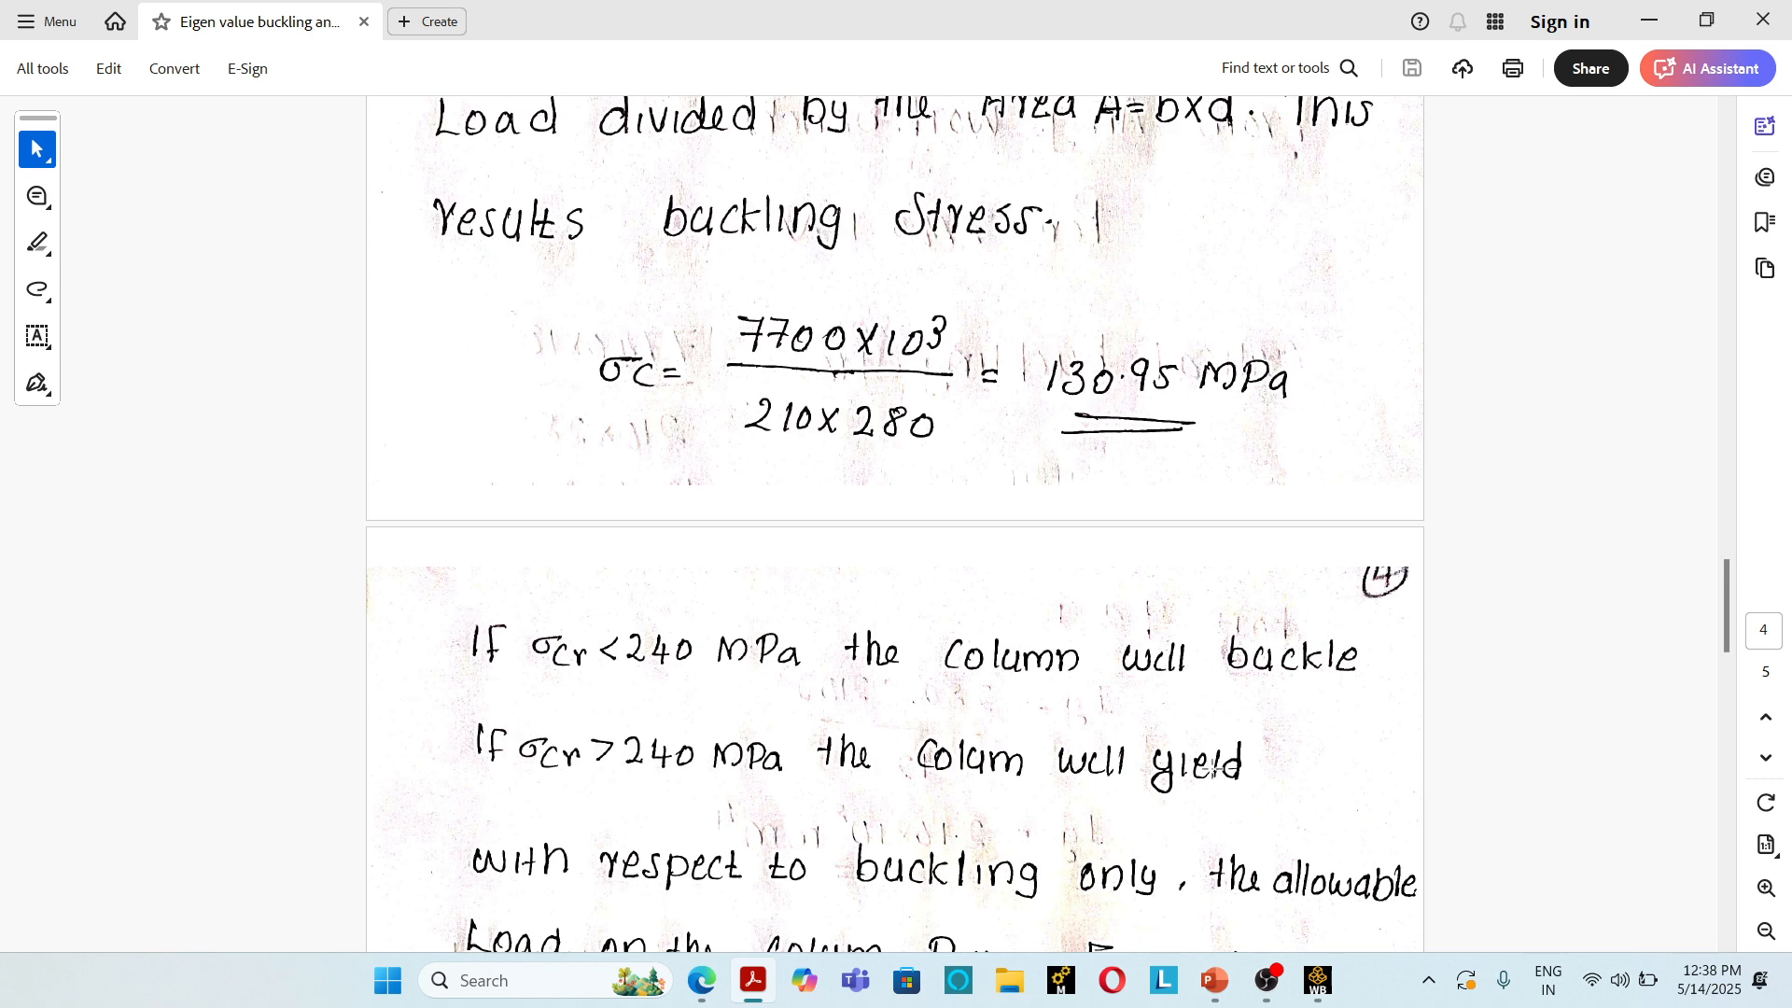
scroll(1213, 771, "down", 4)
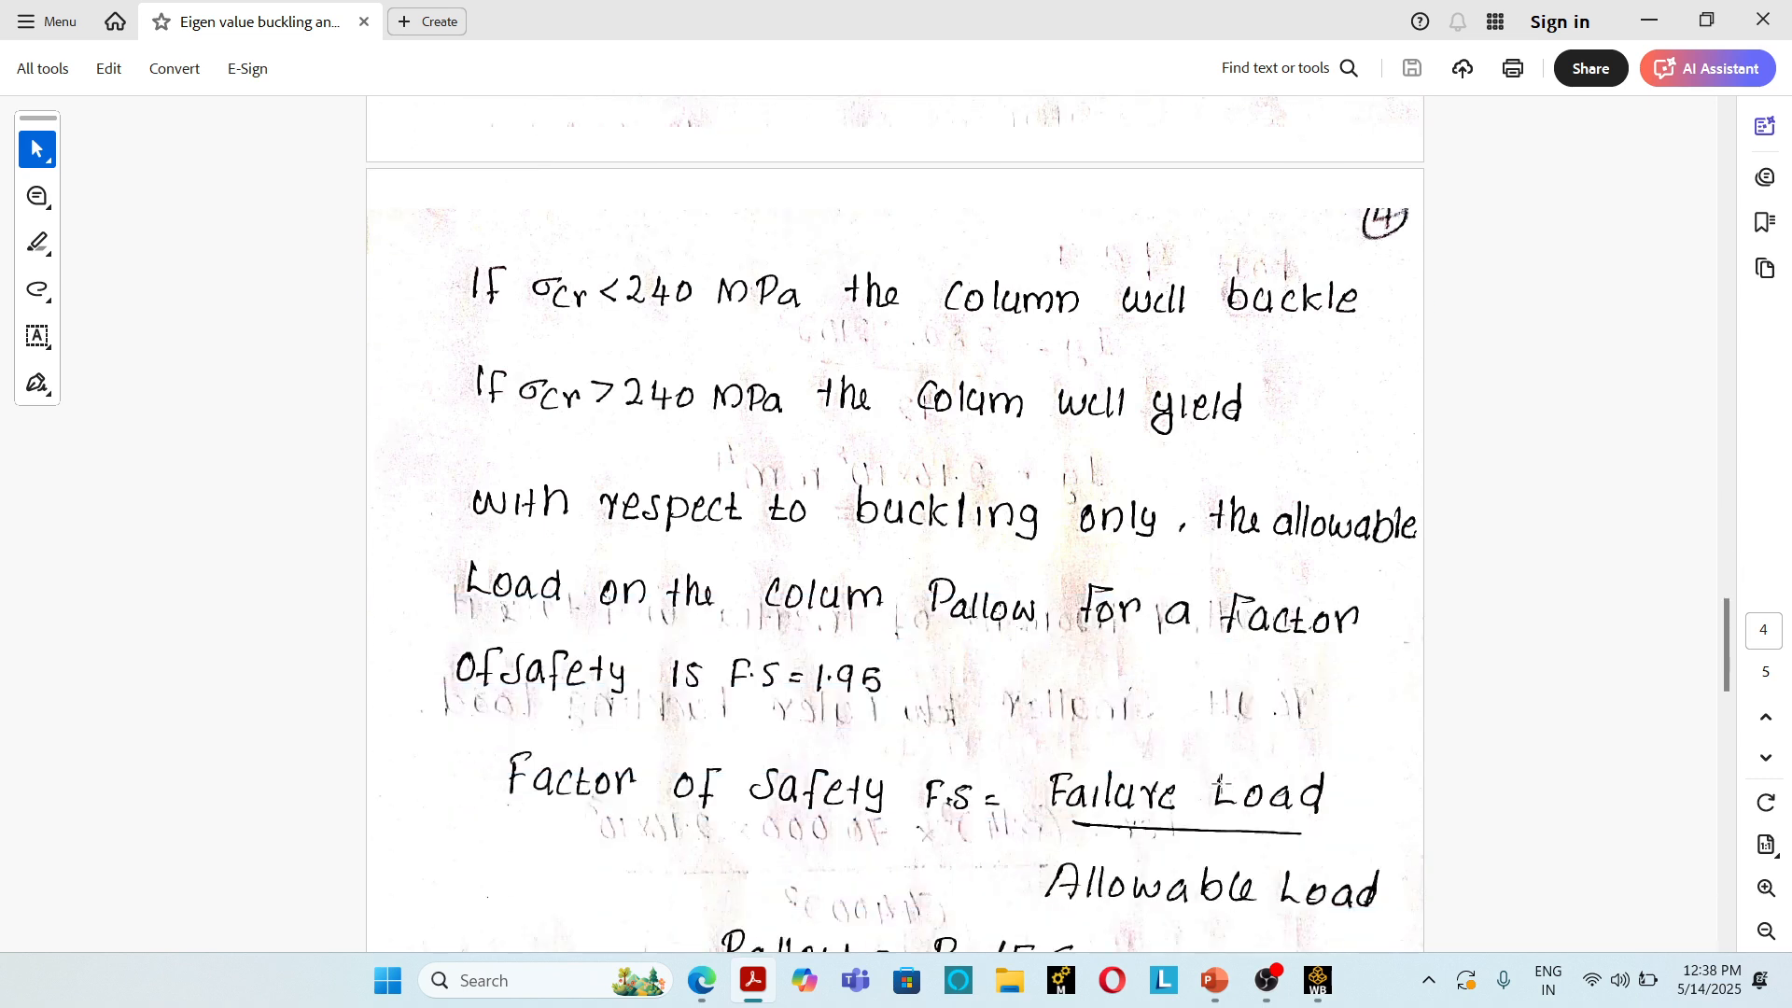
scroll(1218, 787, "down", 1)
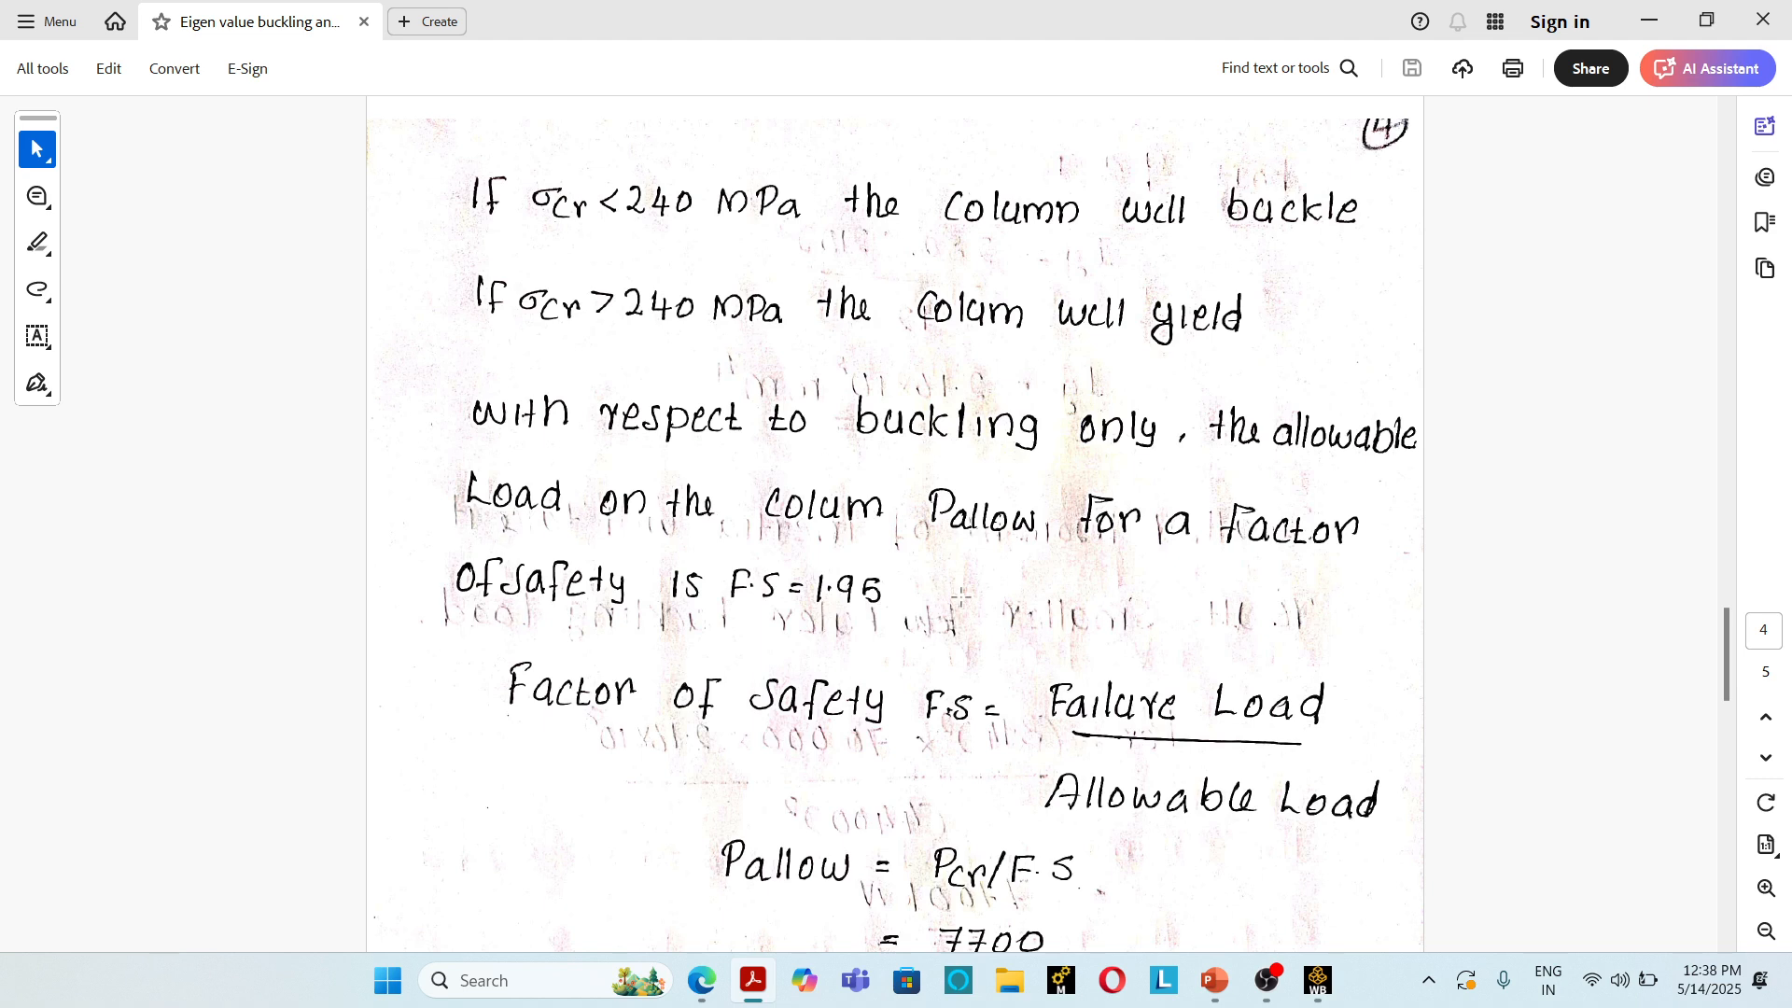
scroll(1168, 644, "down", 2)
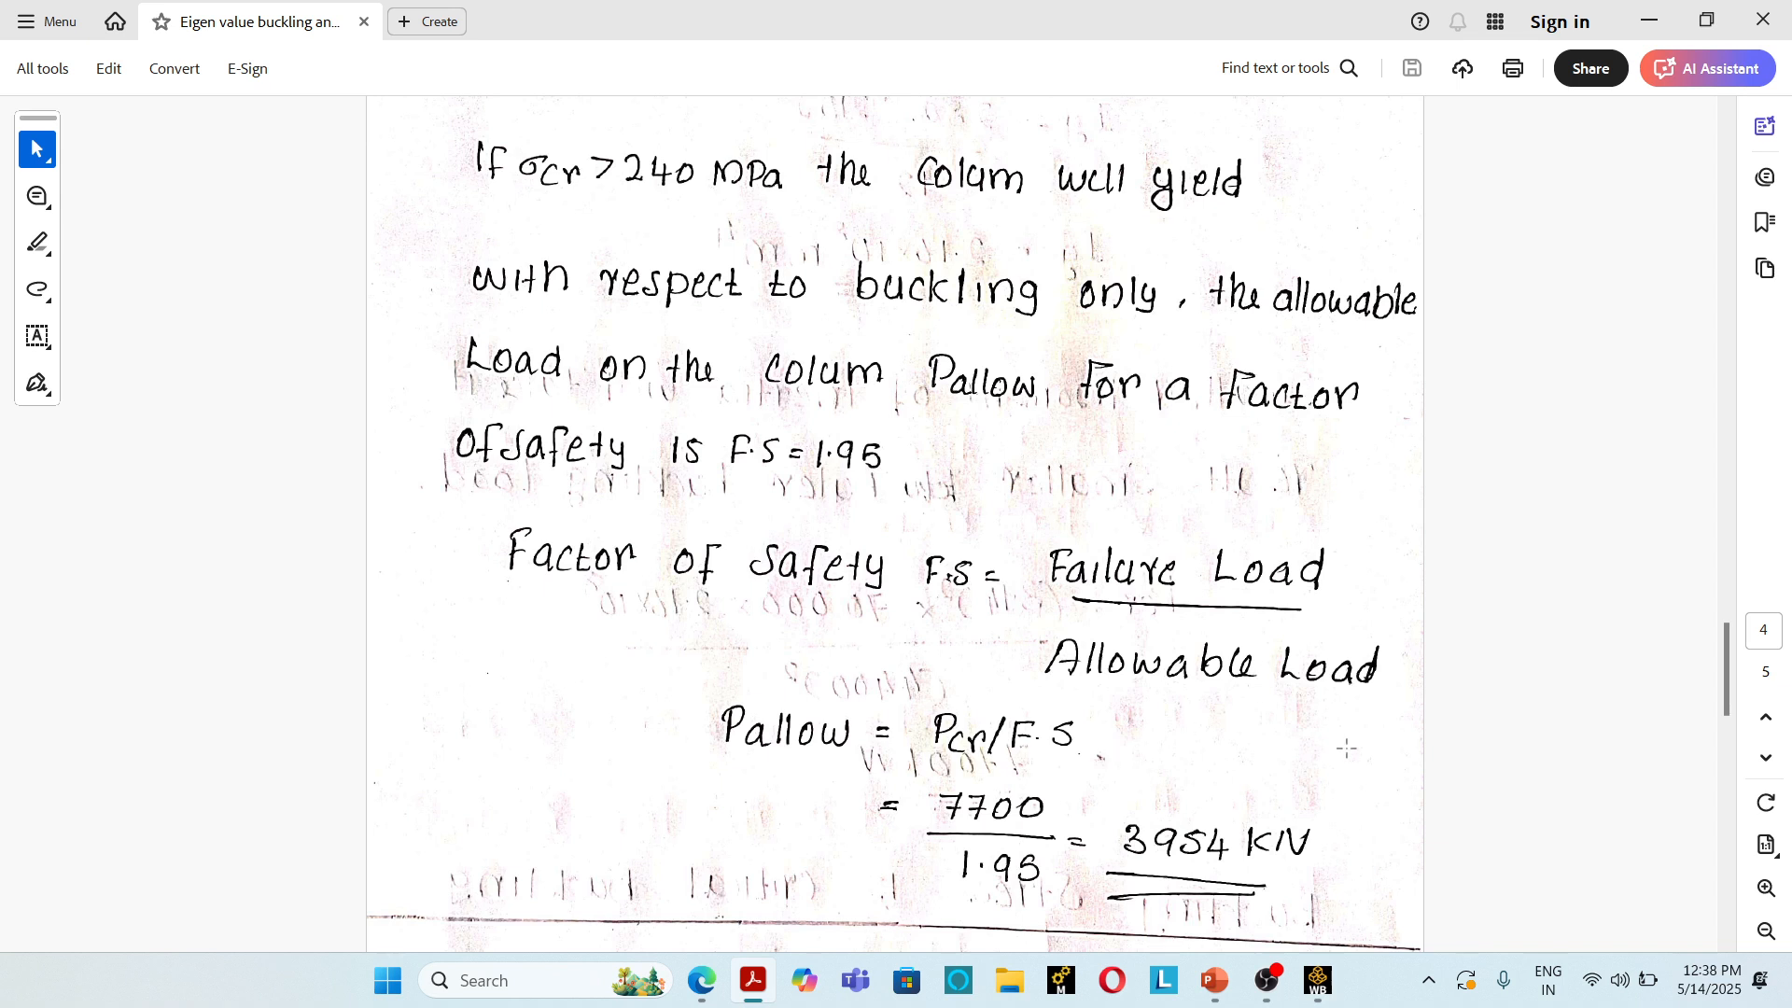
scroll(779, 761, "down", 2)
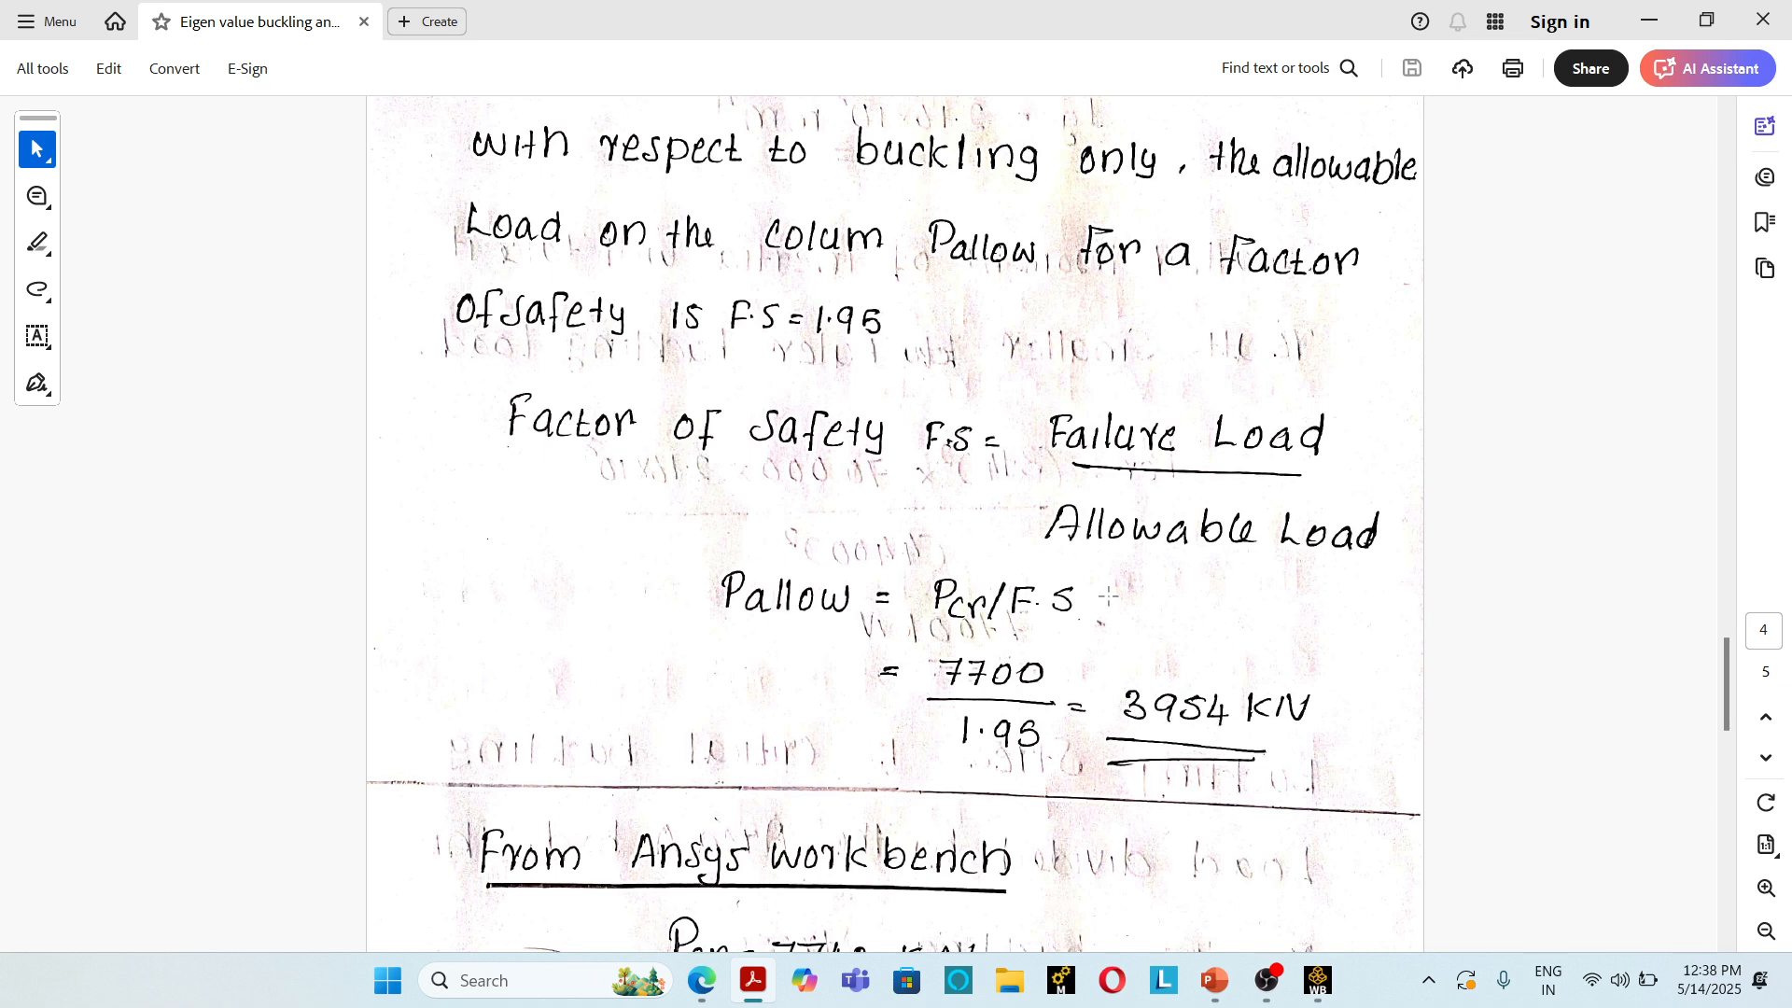
scroll(1277, 718, "up", 3)
scroll(1277, 719, "down", 1)
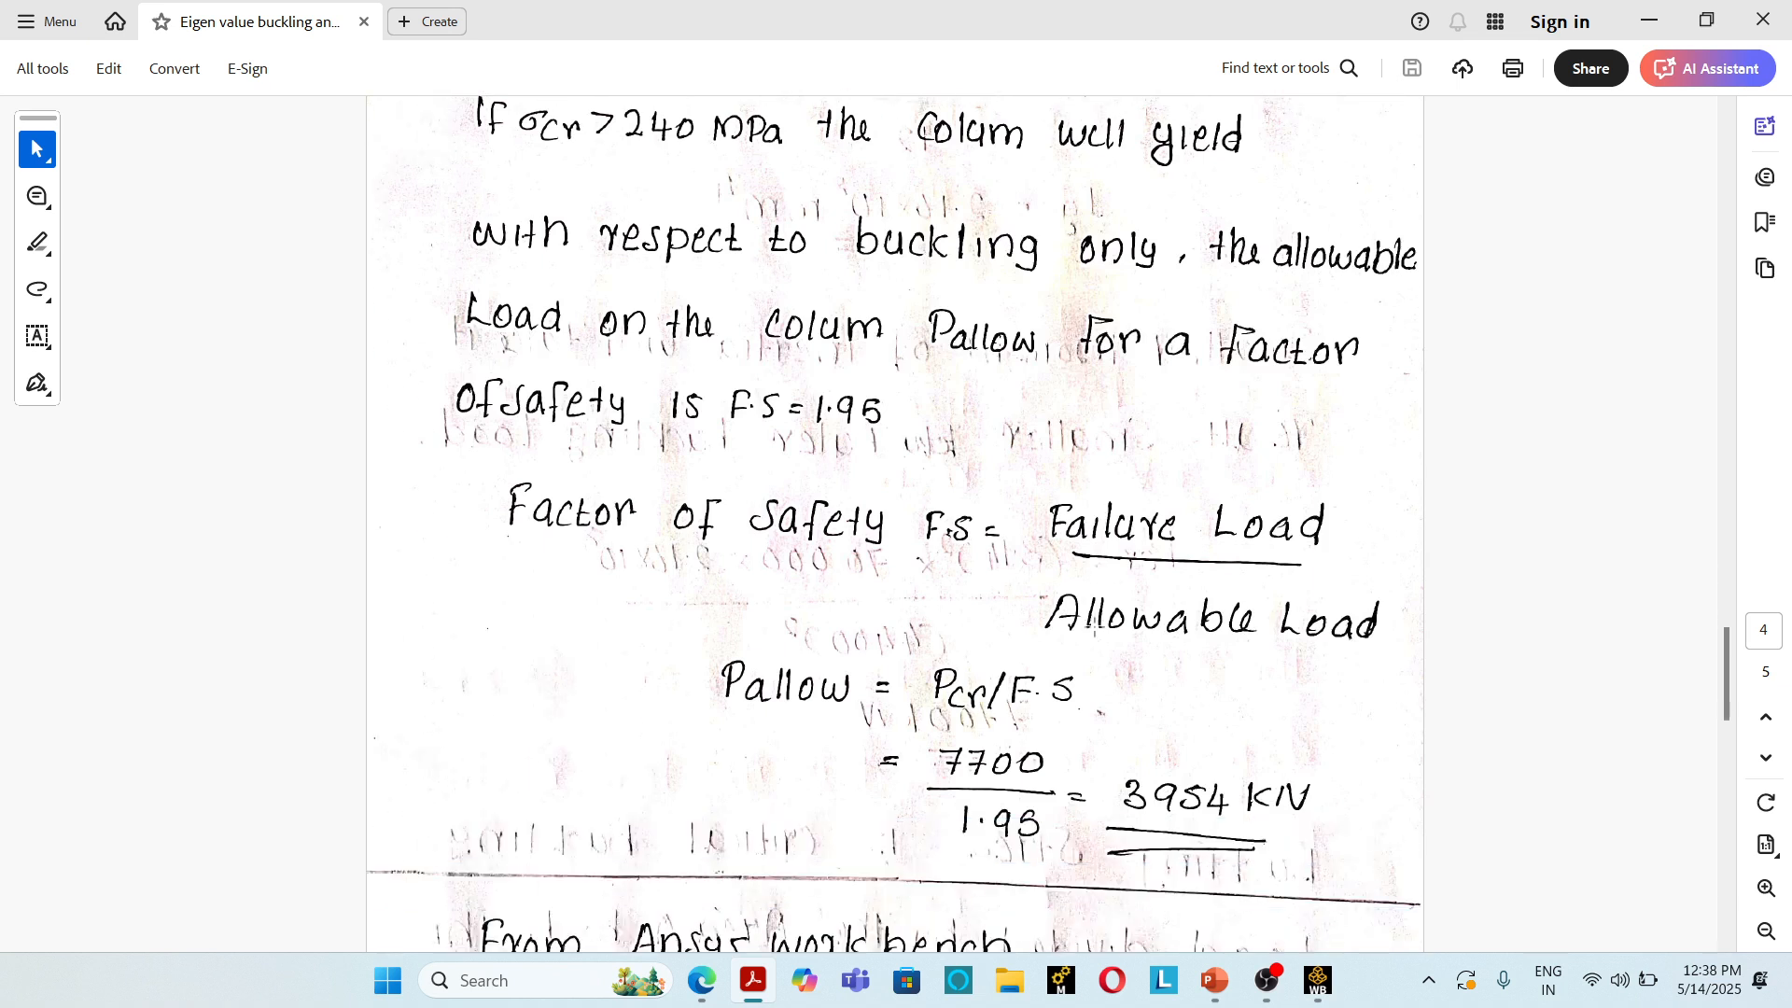
scroll(1093, 624, "up", 1)
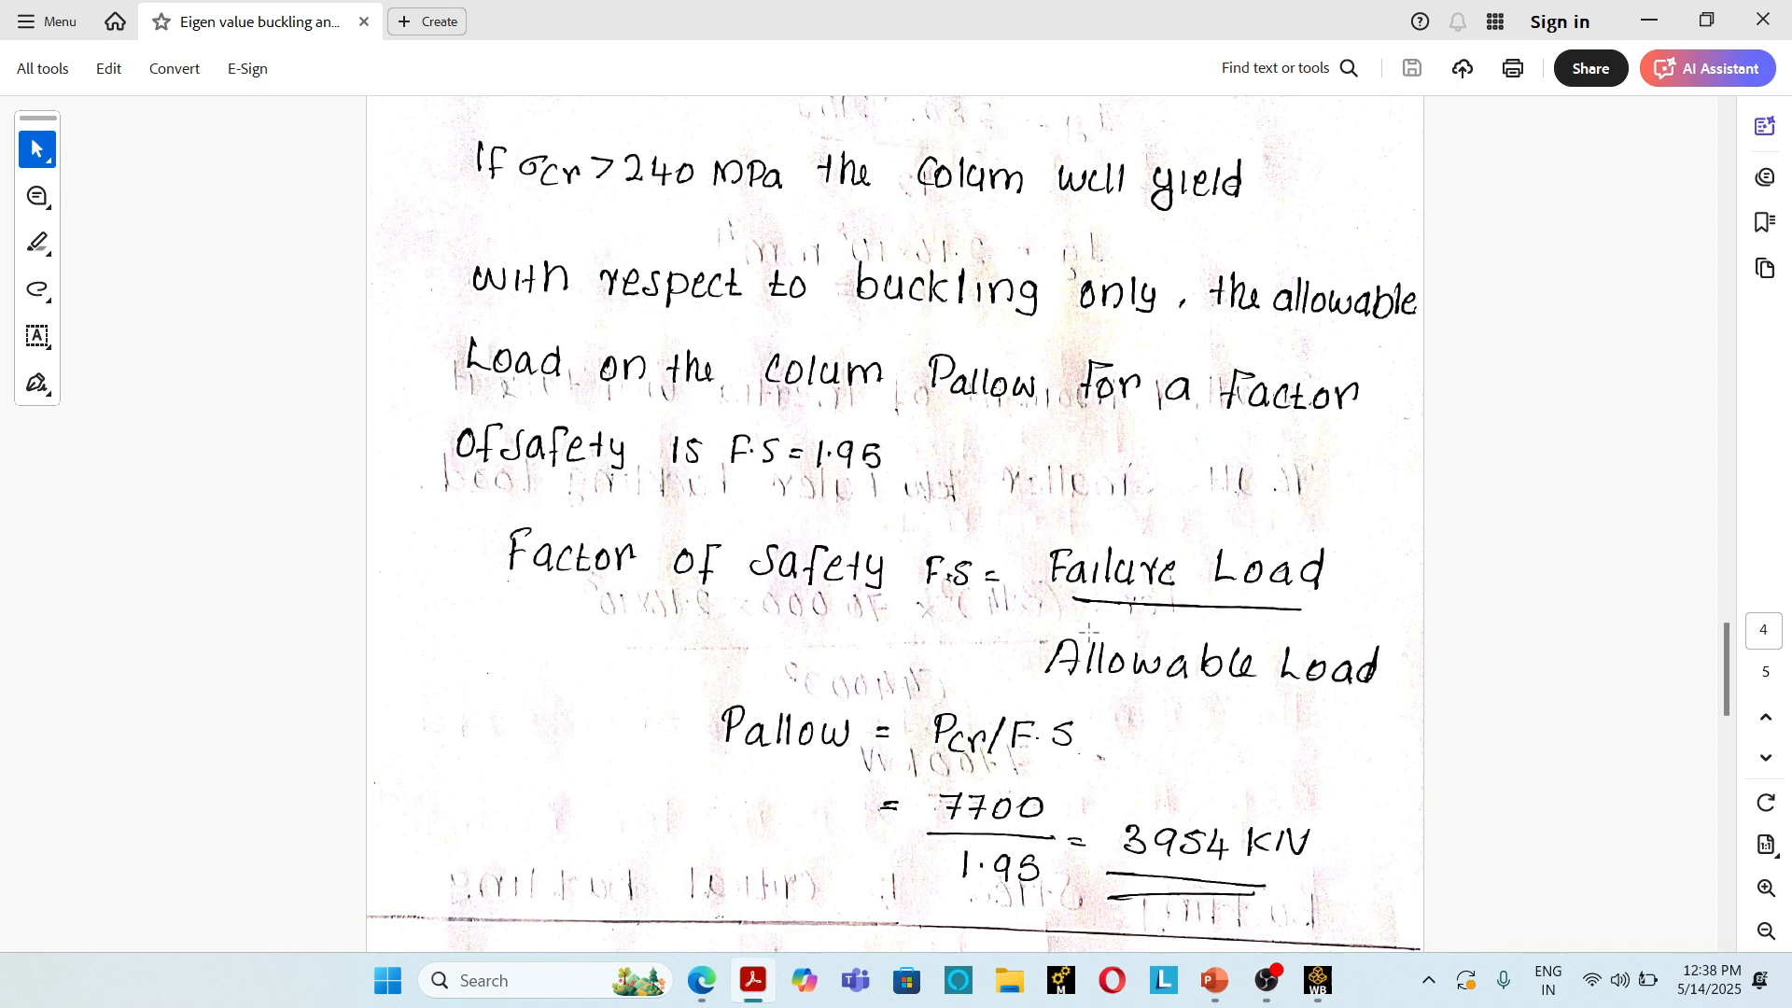
Step: Switch to Ansys Workbench and add a Static Structural analysis system to the empty project schematic
left_click(1318, 982)
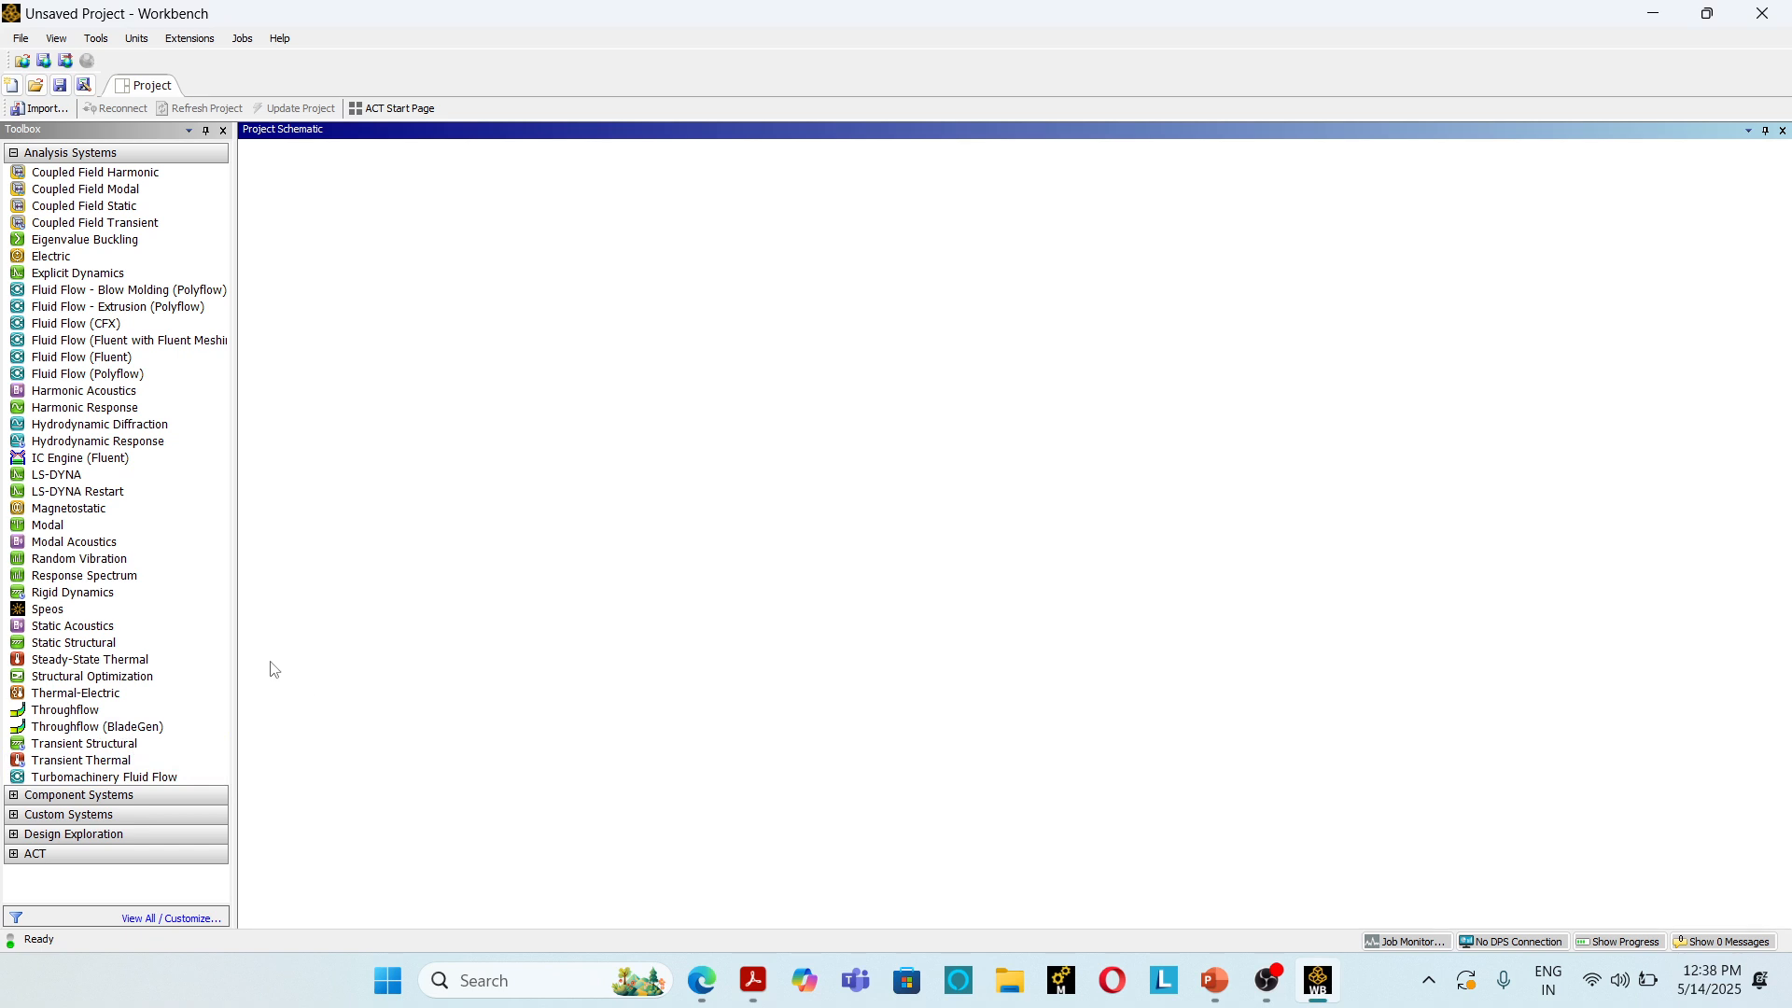
left_click_drag(72, 644, 336, 290)
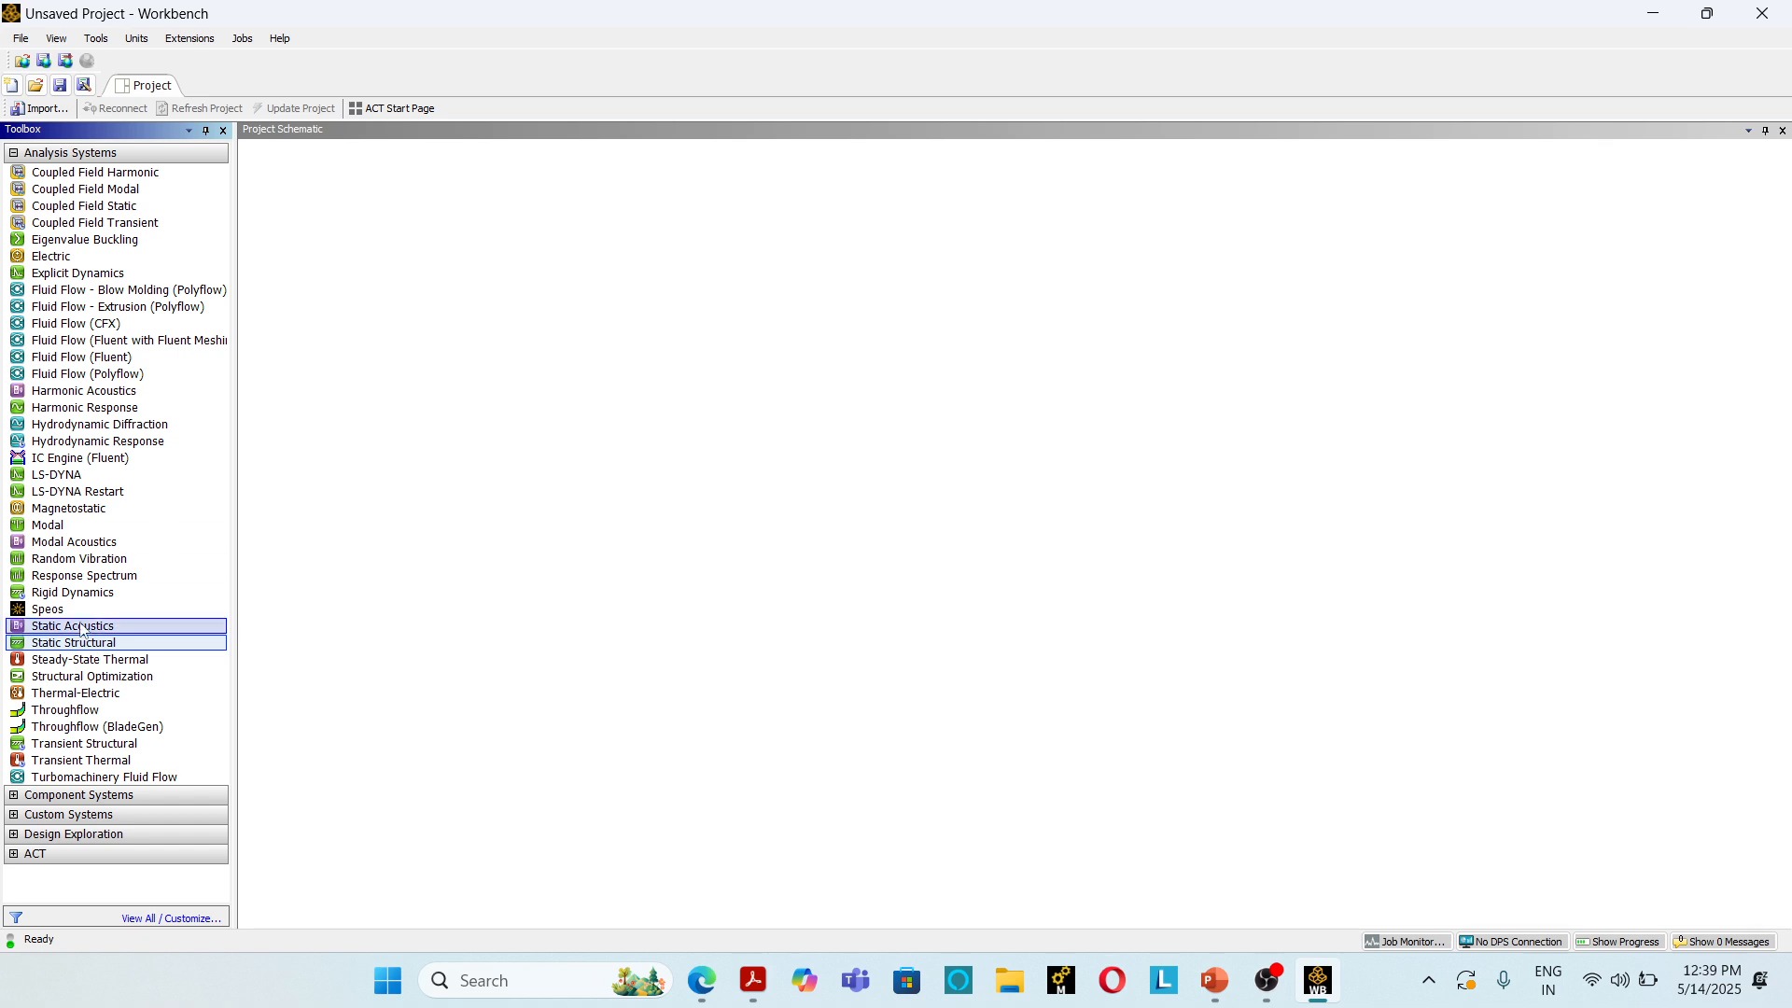
left_click_drag(74, 644, 351, 196)
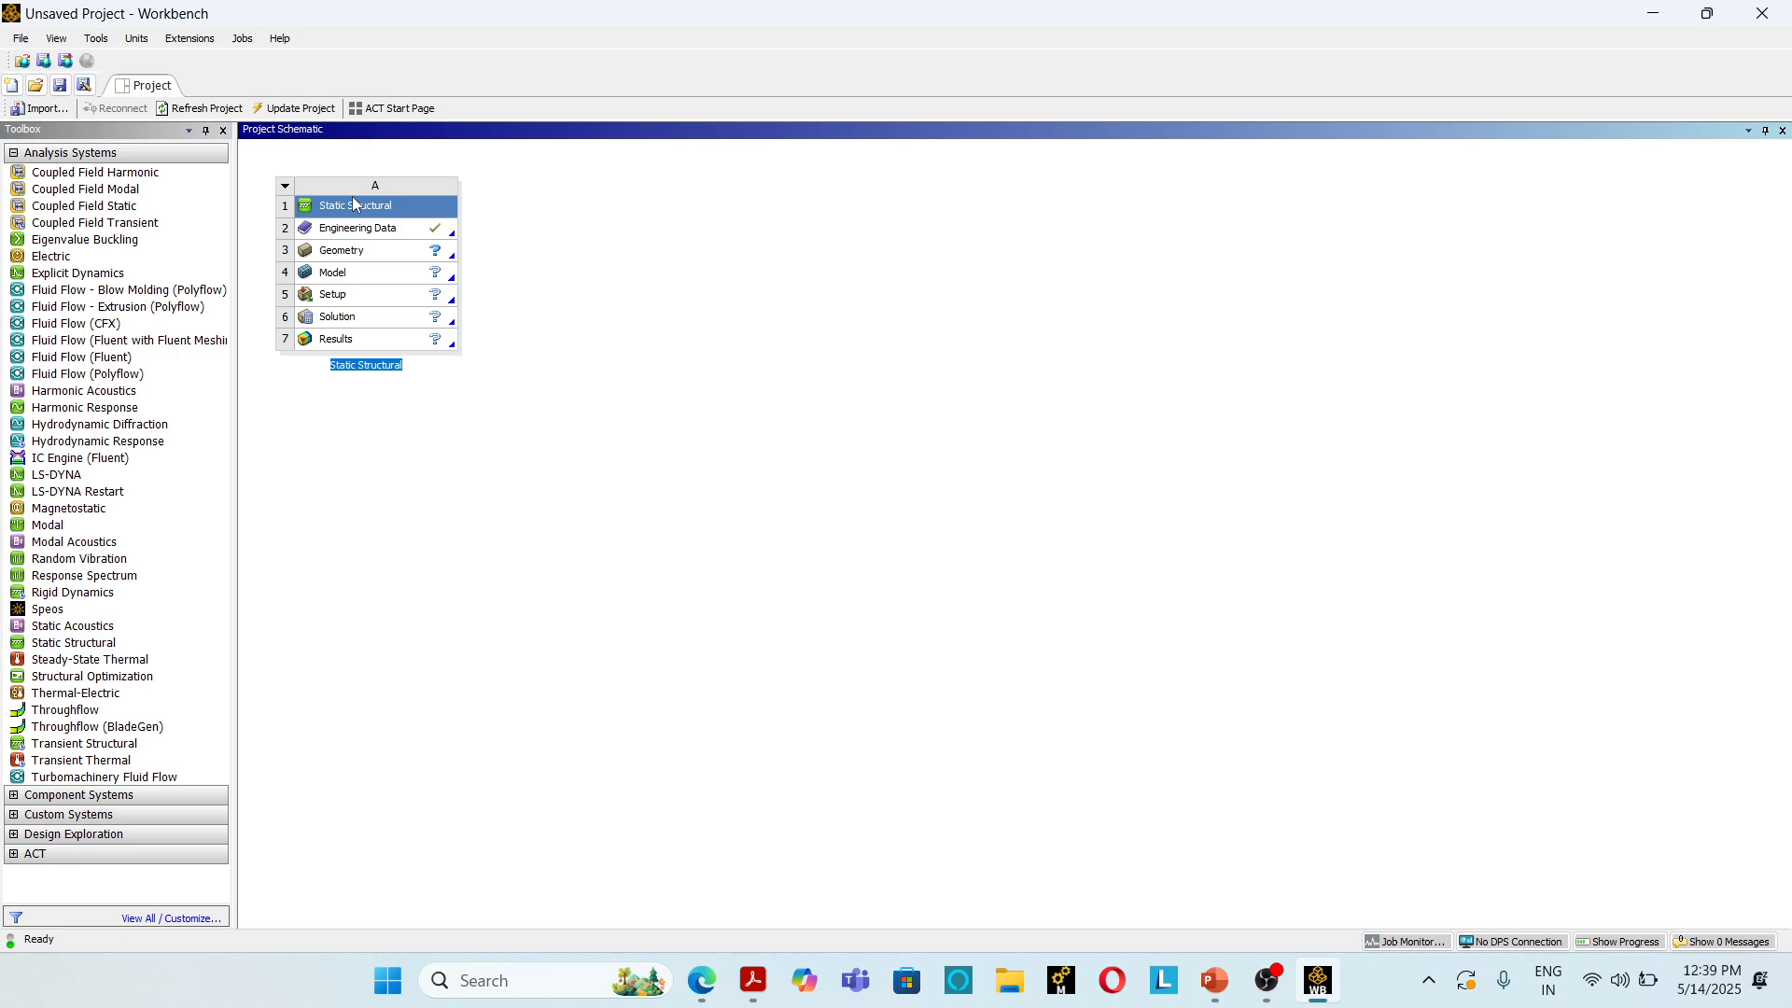
Step: Open the Static Structural system's engineering data and add a new material named Aluminium
double_click(364, 230)
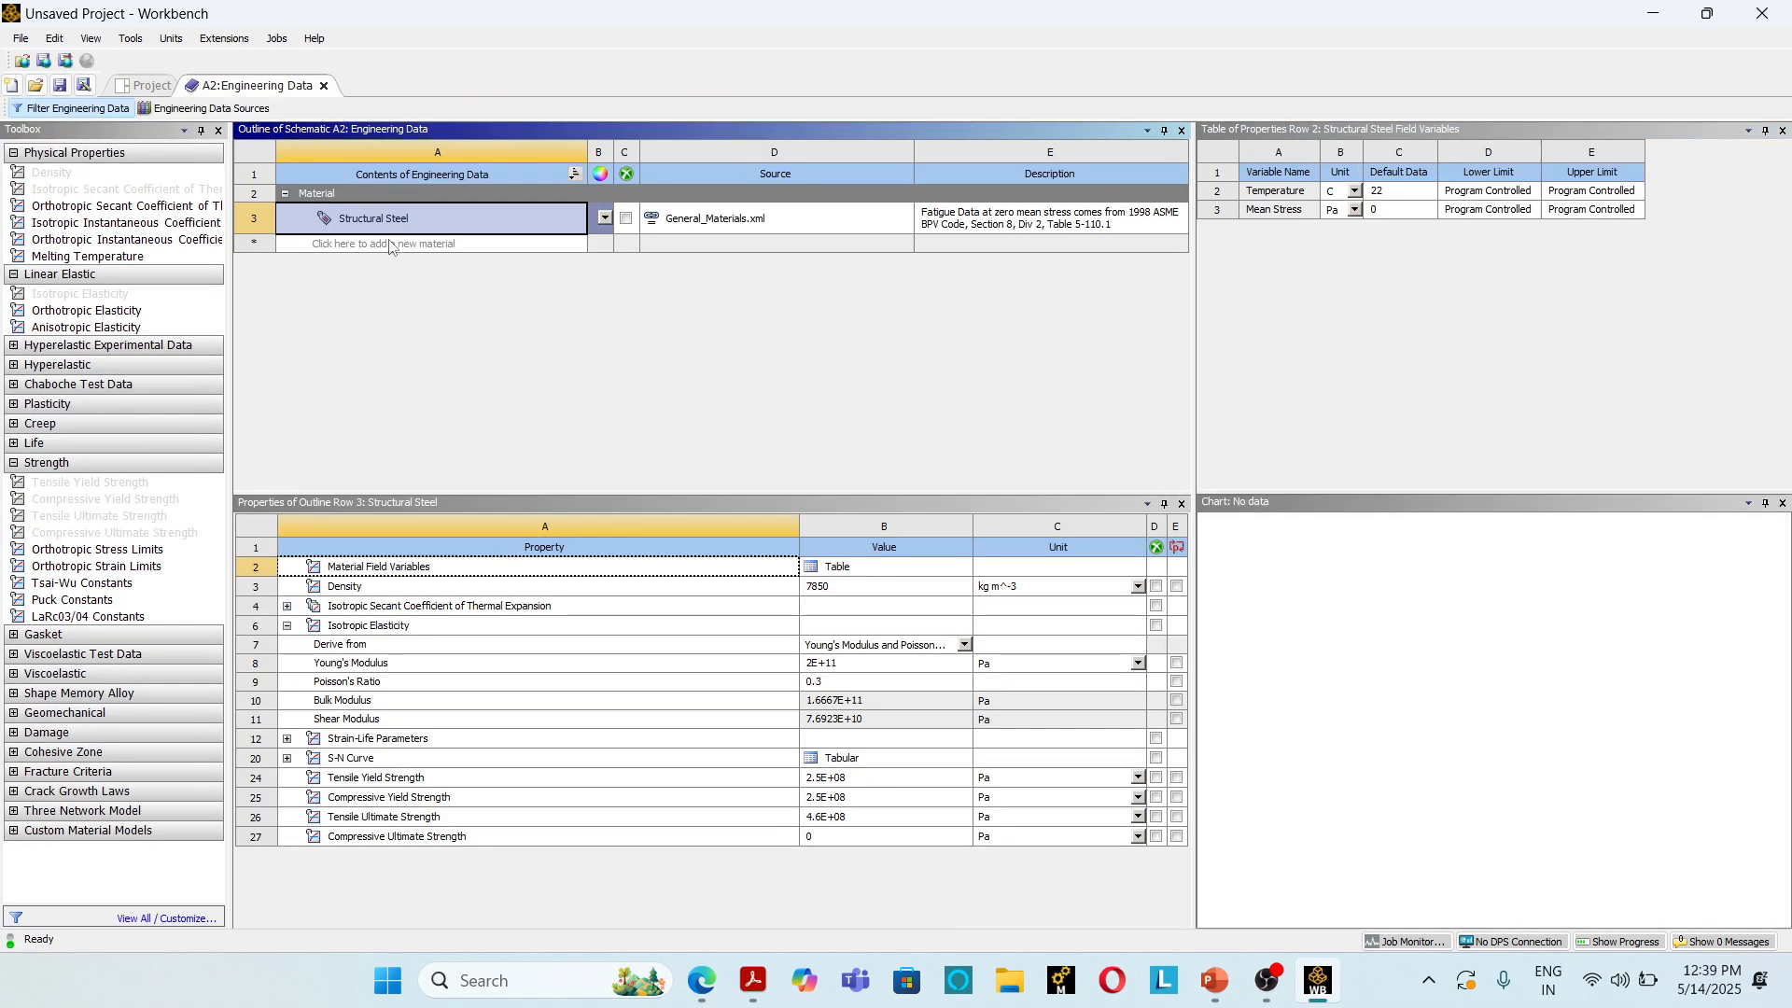
left_click(391, 244)
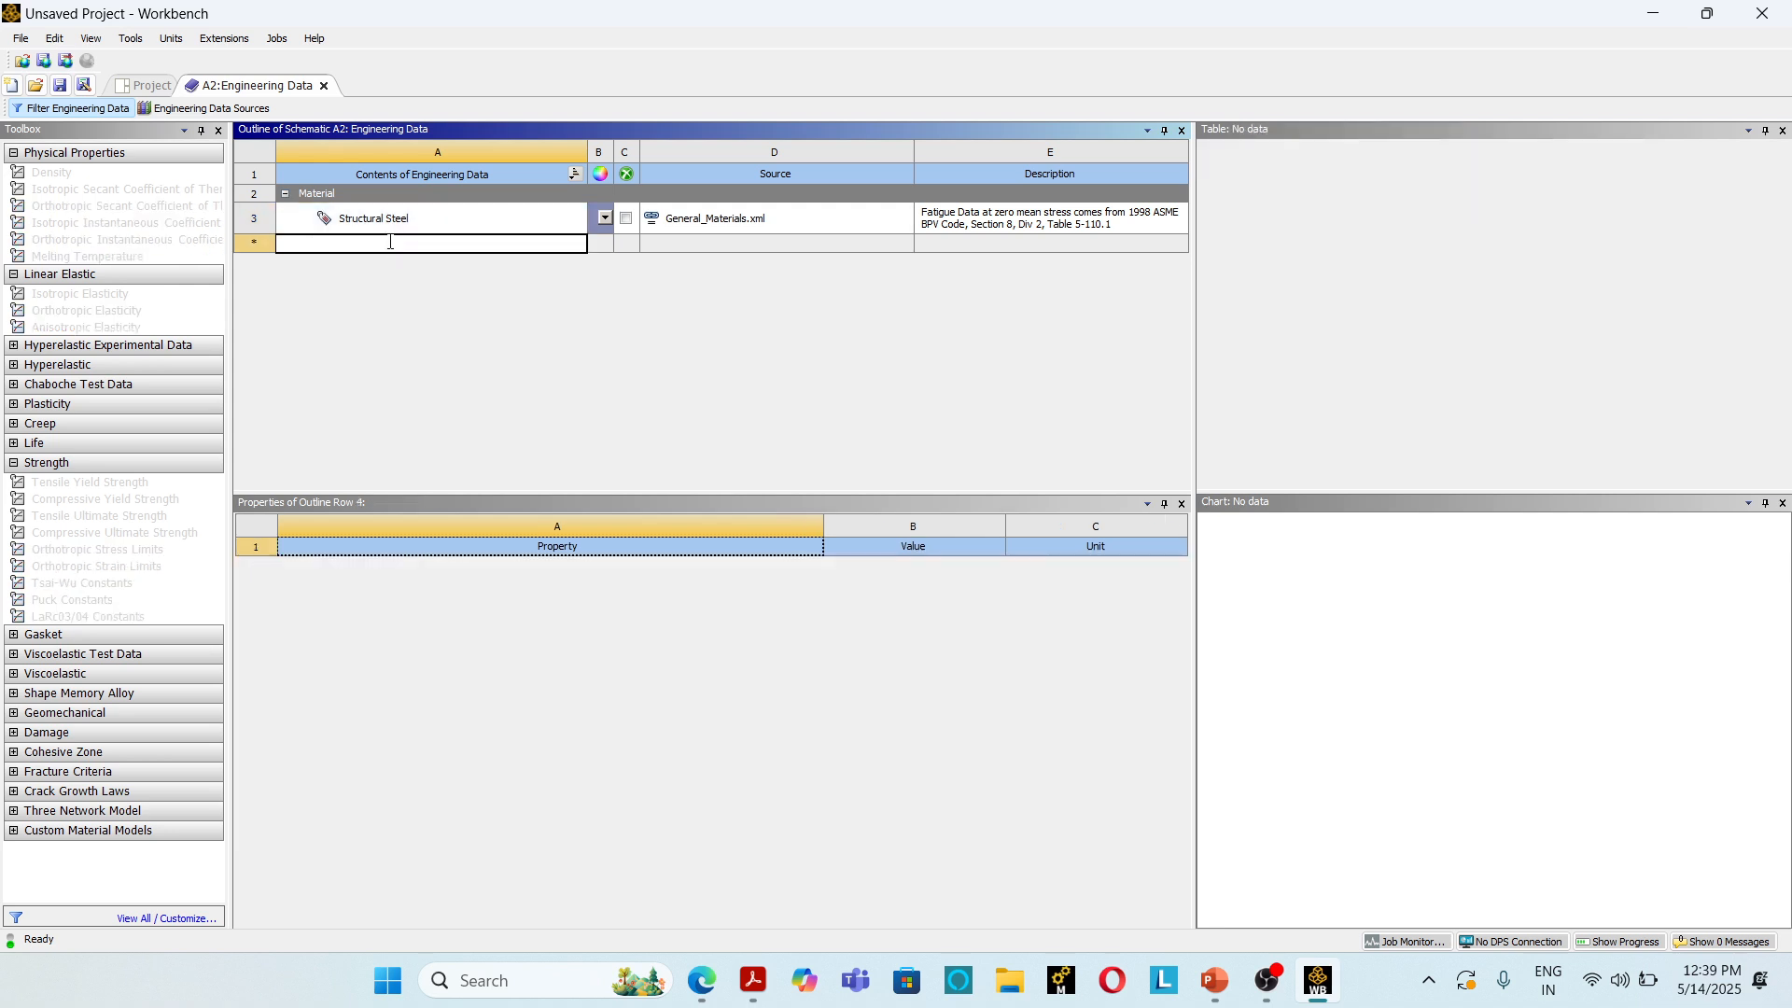
type("Alum")
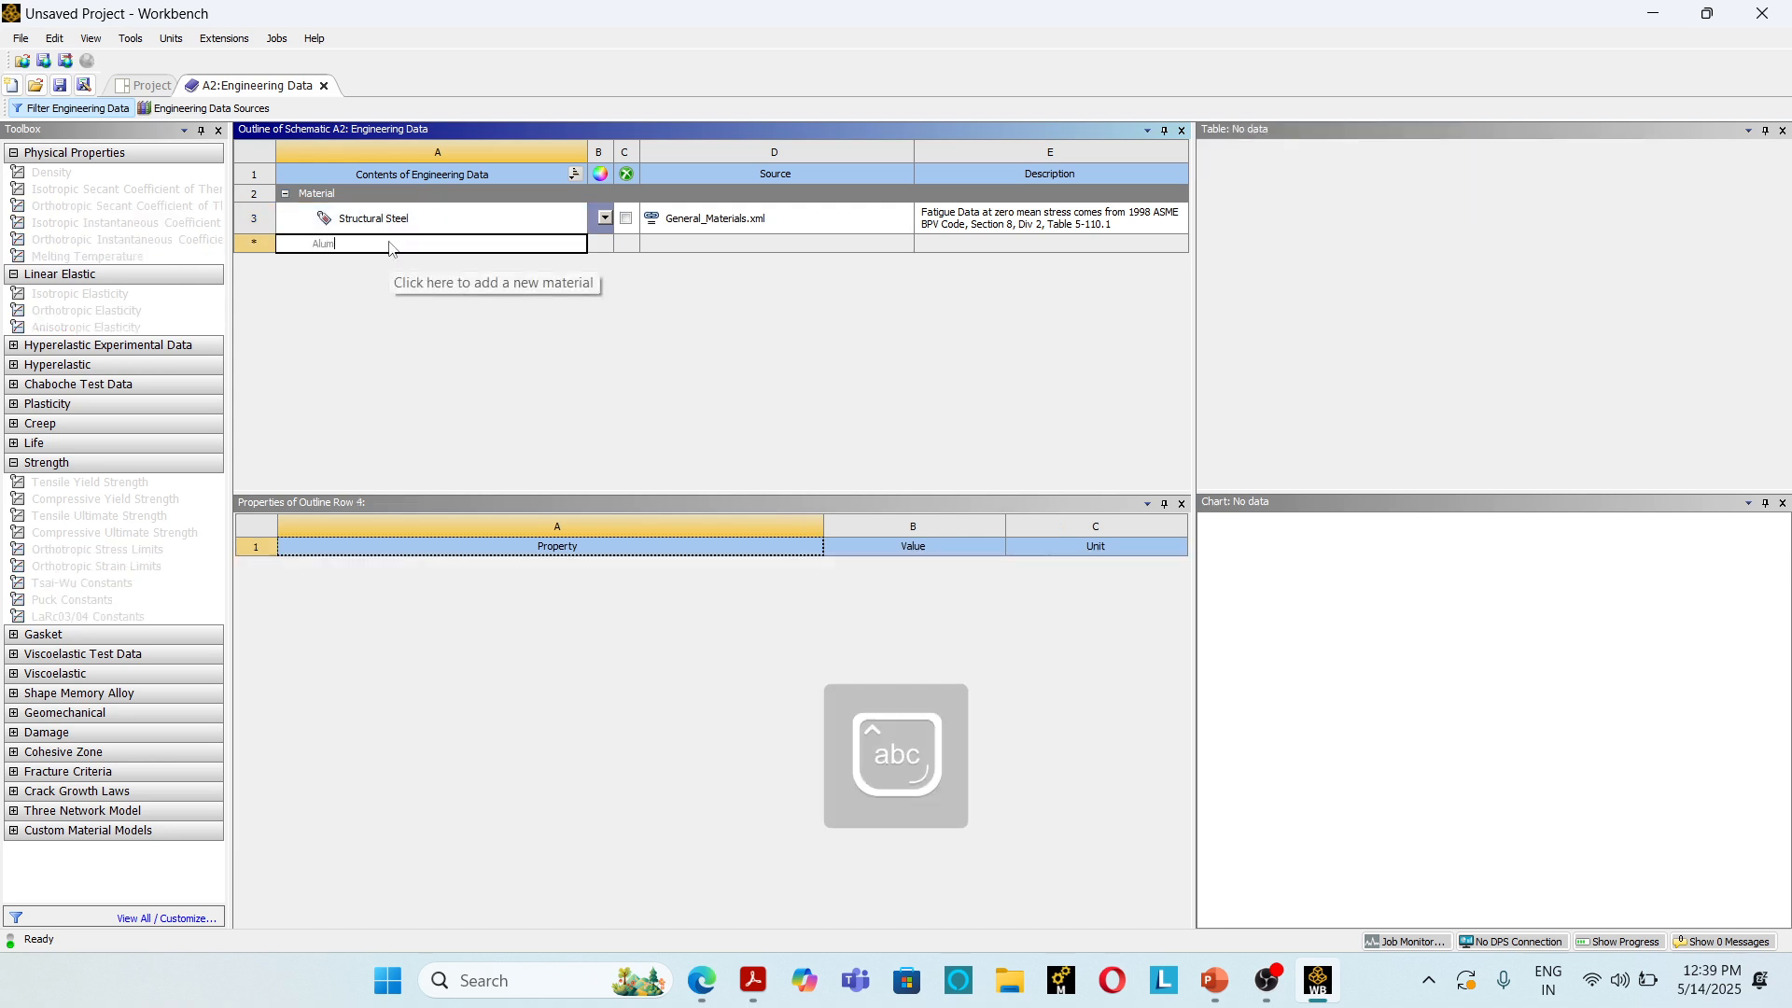
type("inium")
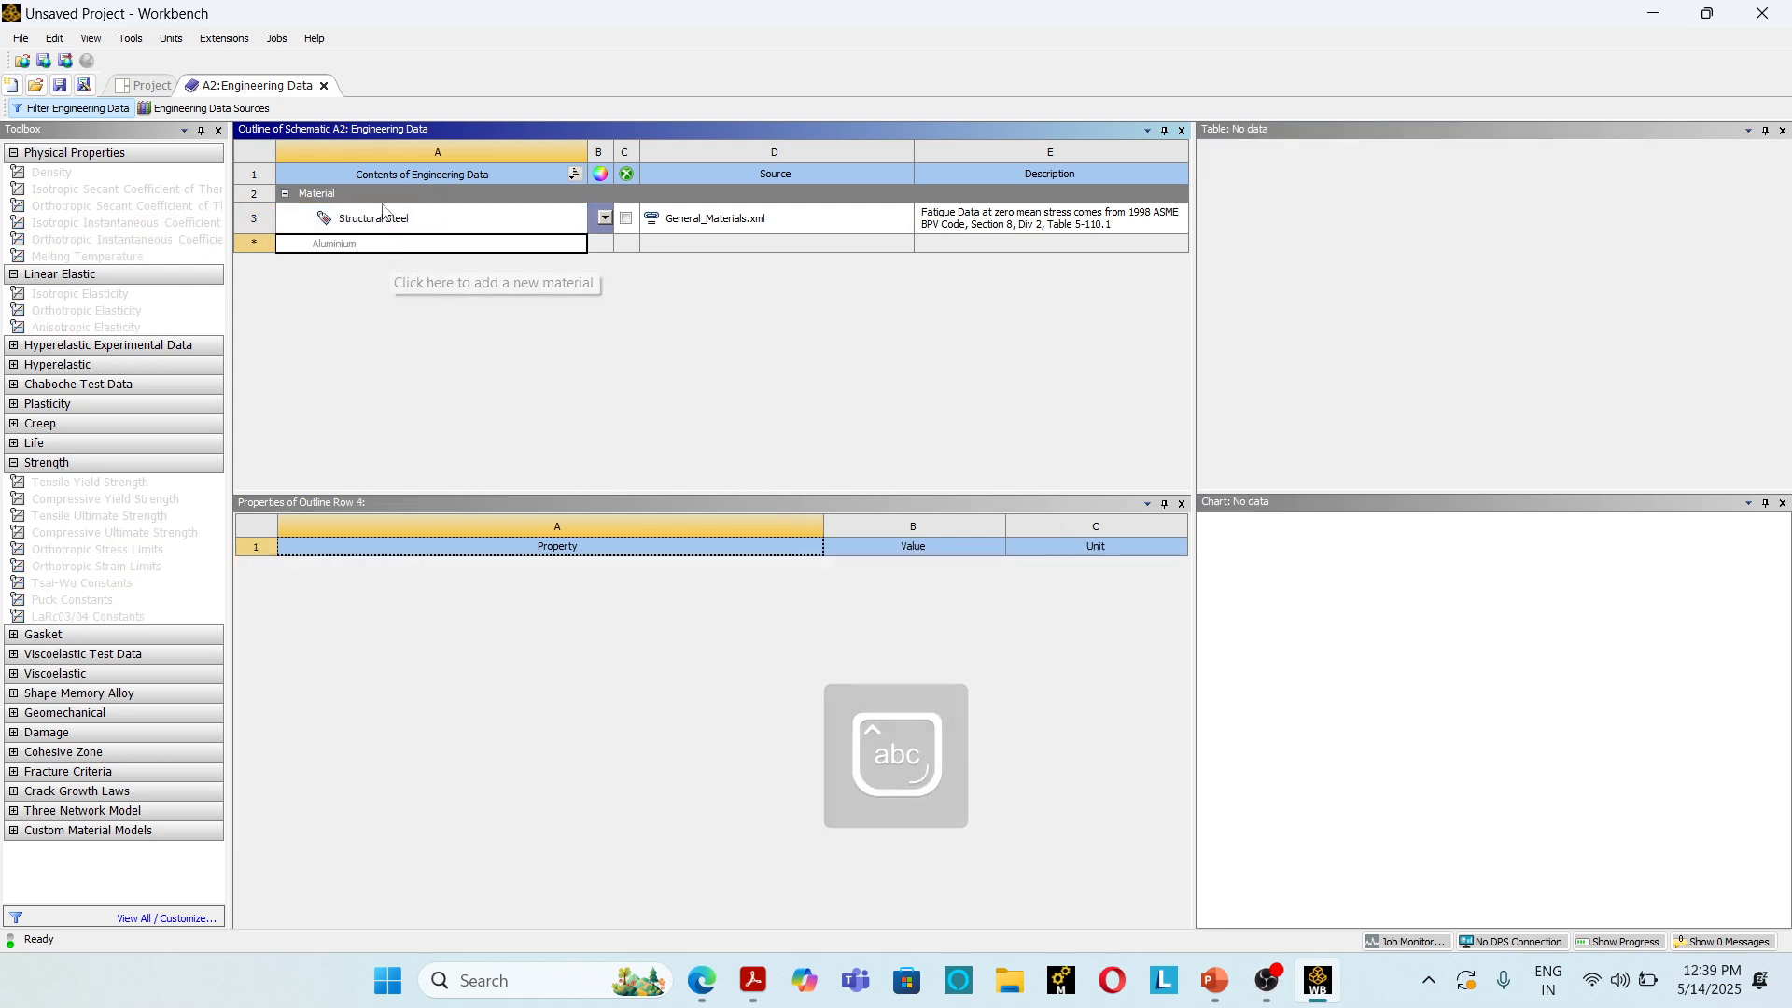
key("Return")
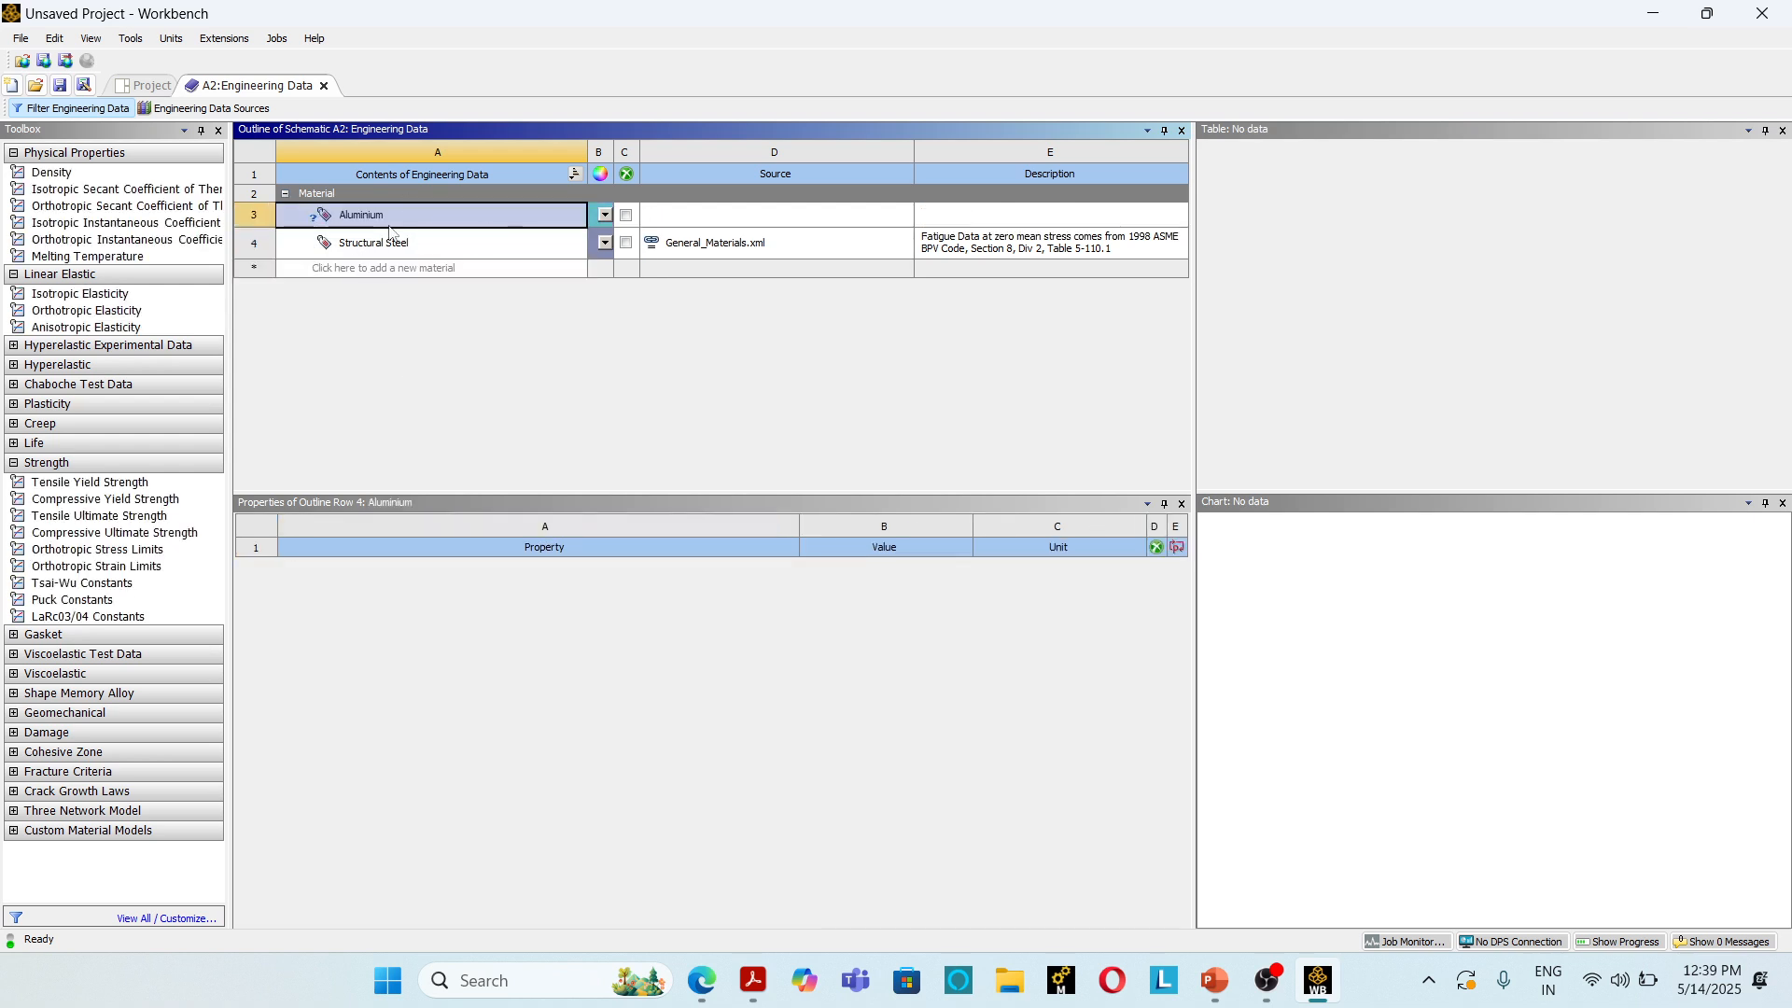
Step: Give Aluminium isotropic elasticity with a Young's modulus of 70000 MPa and a Poisson's ratio of 0.3
double_click(83, 295)
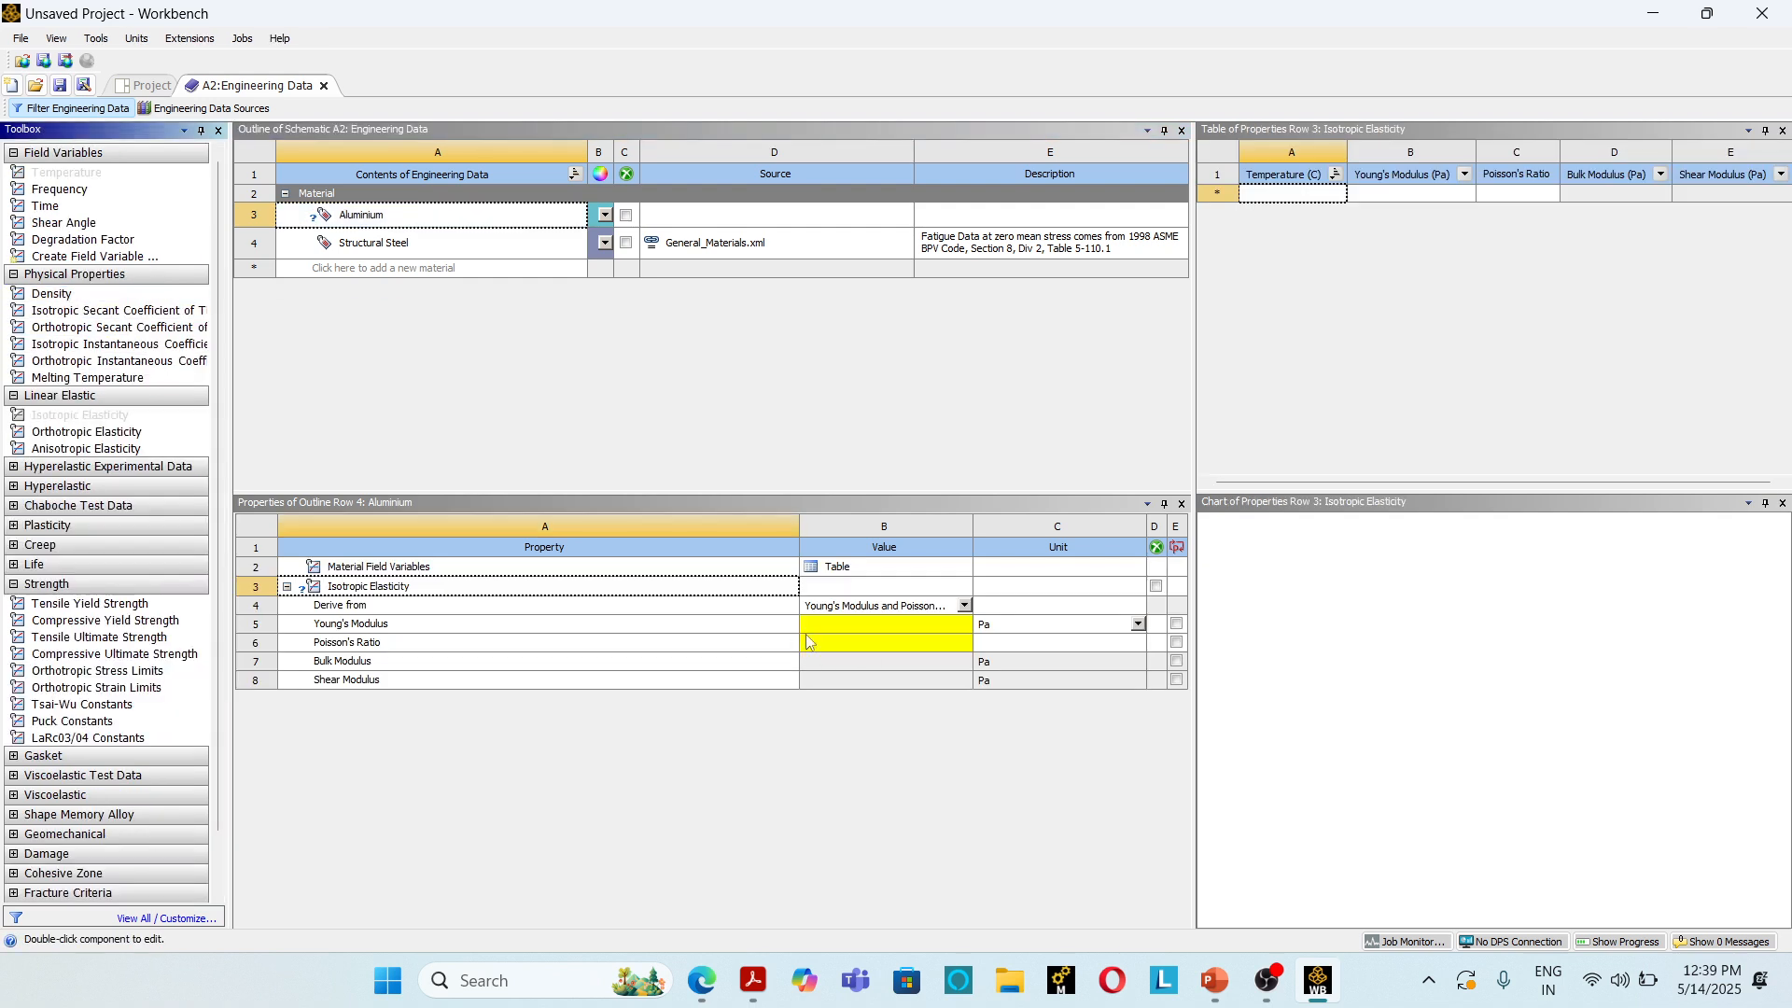
left_click(837, 623)
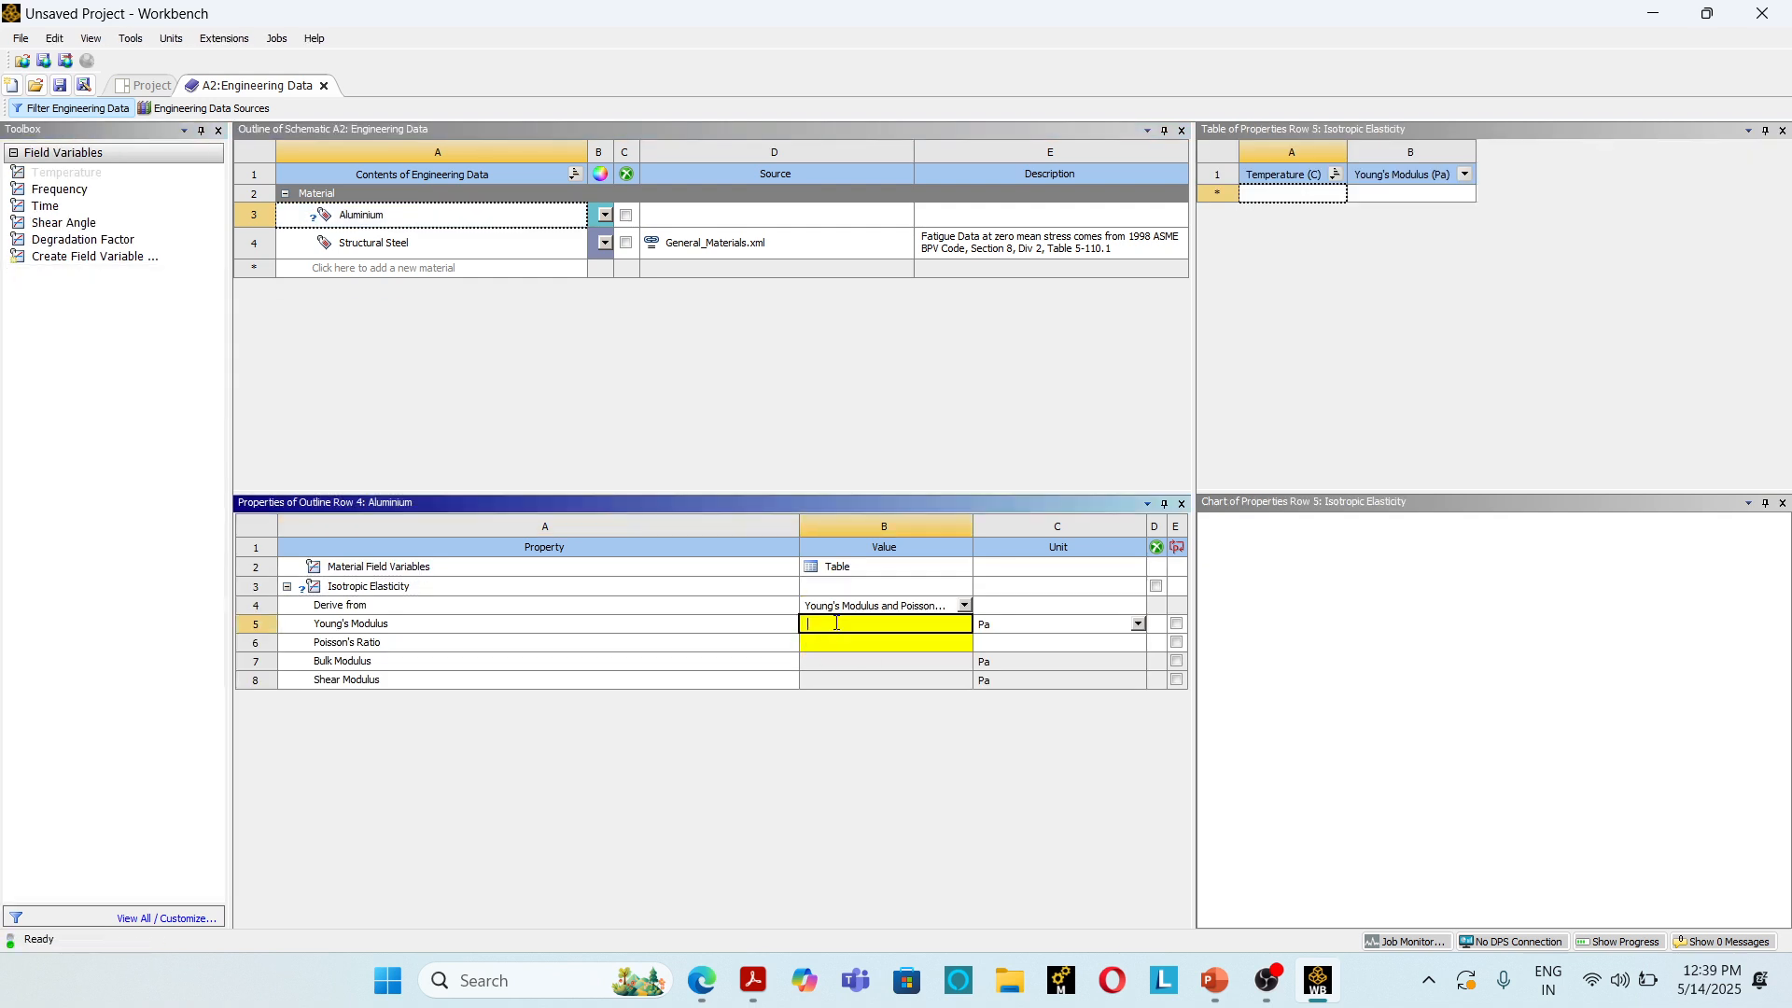
left_click(1137, 624)
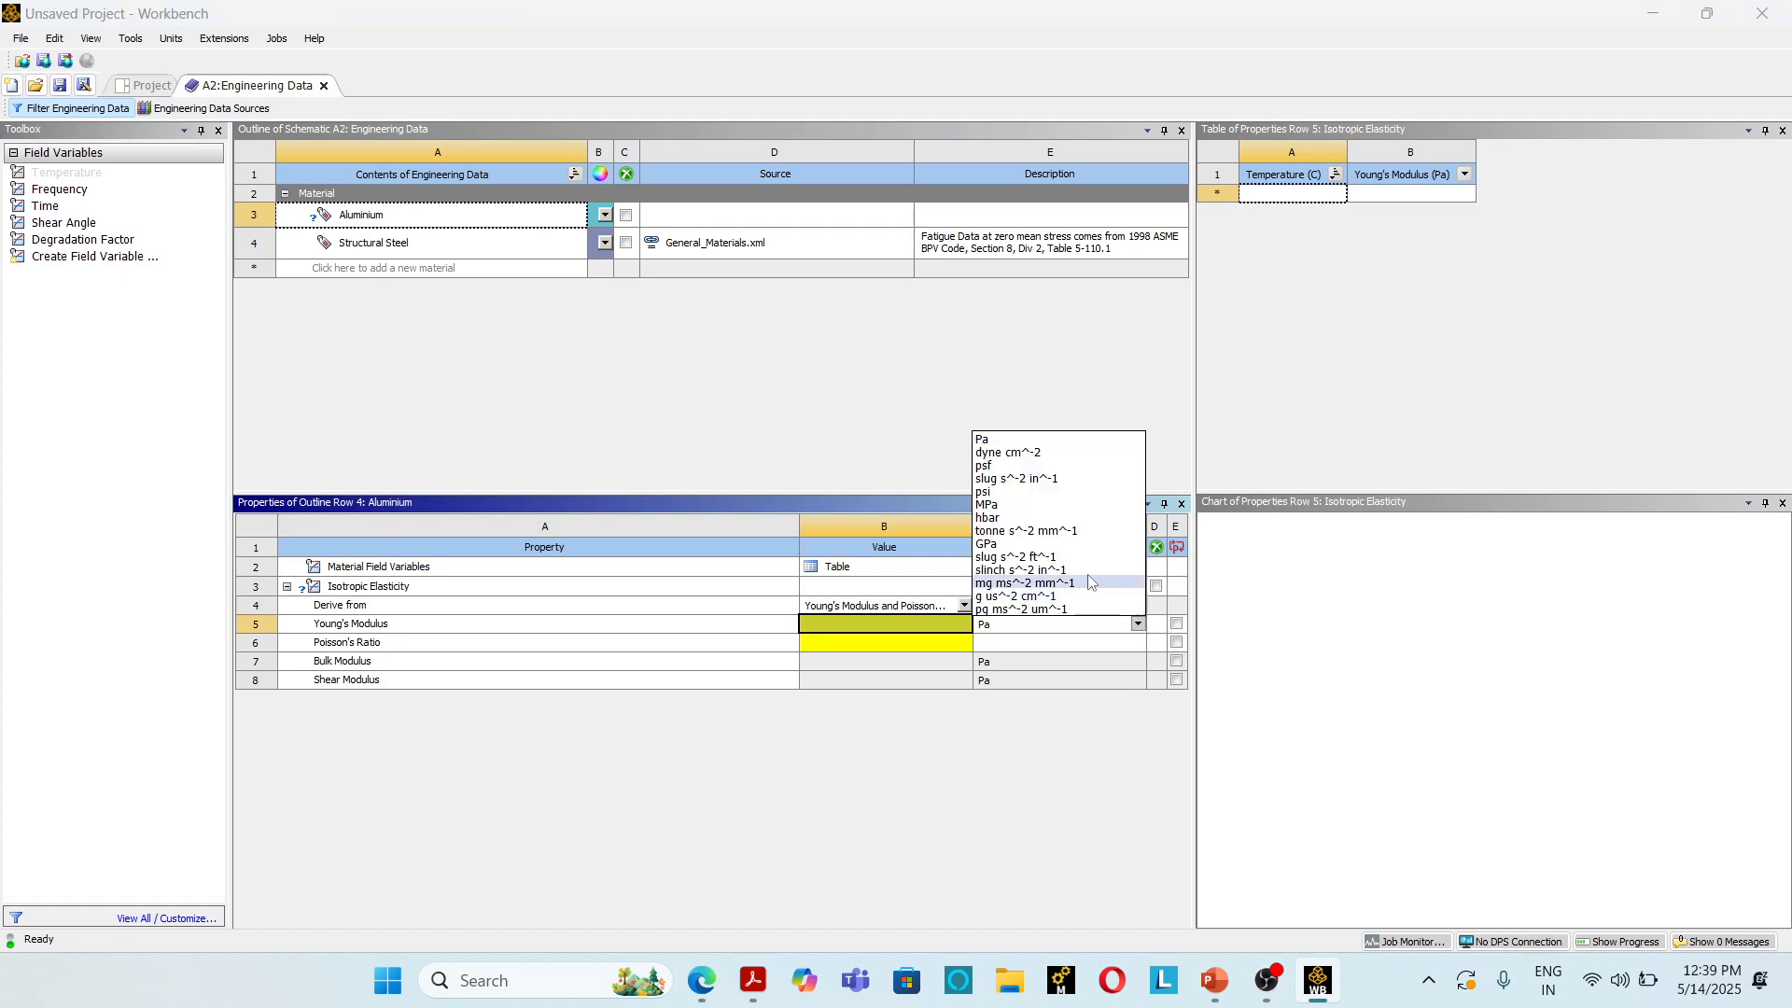
left_click(990, 504)
left_click(914, 623)
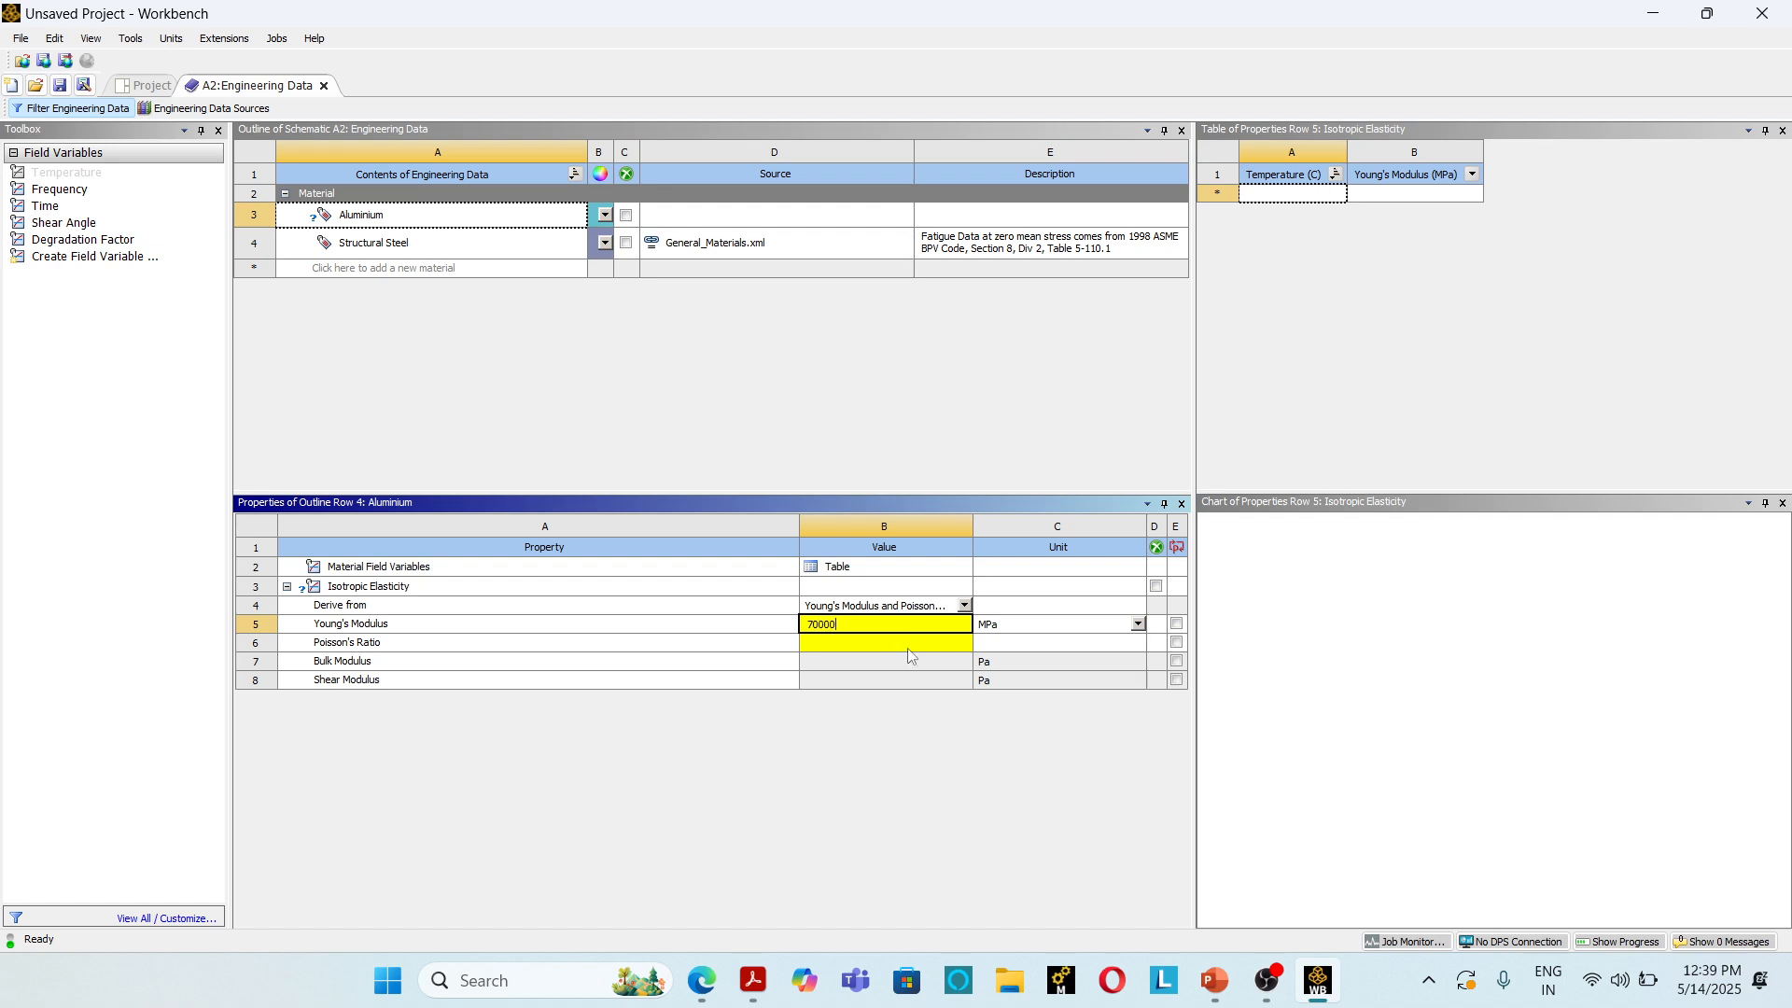
left_click(909, 646)
type("0.3")
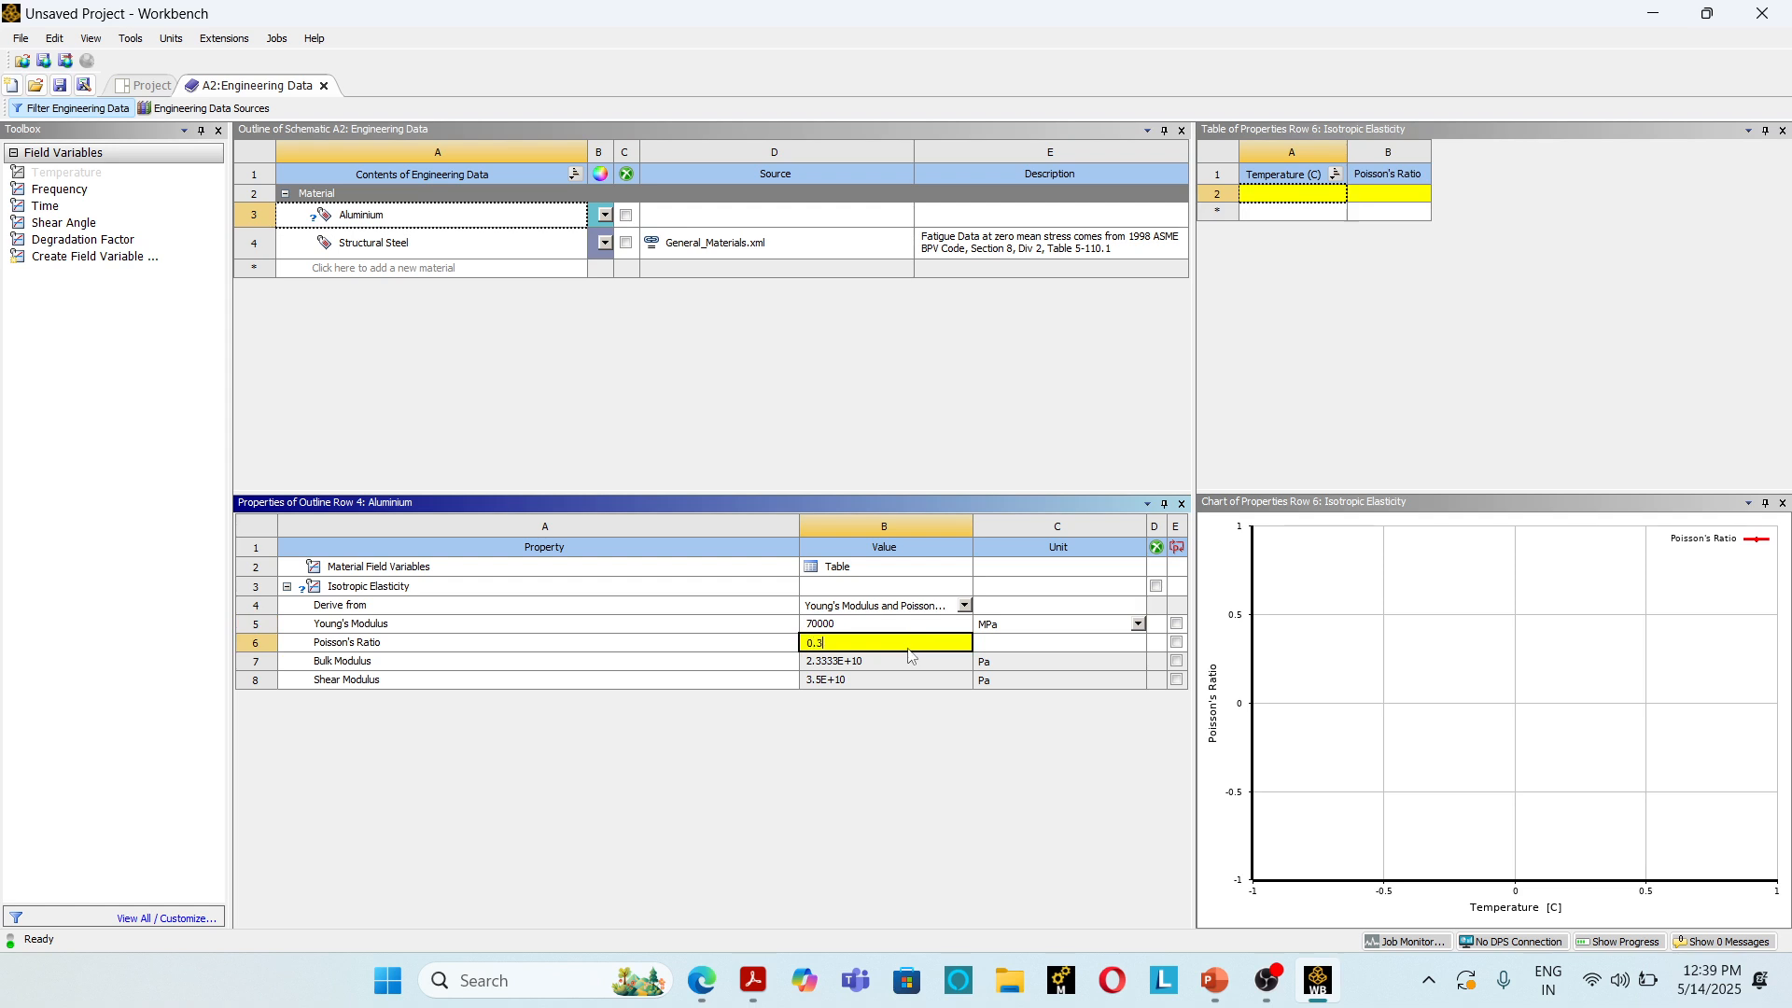
key("Return")
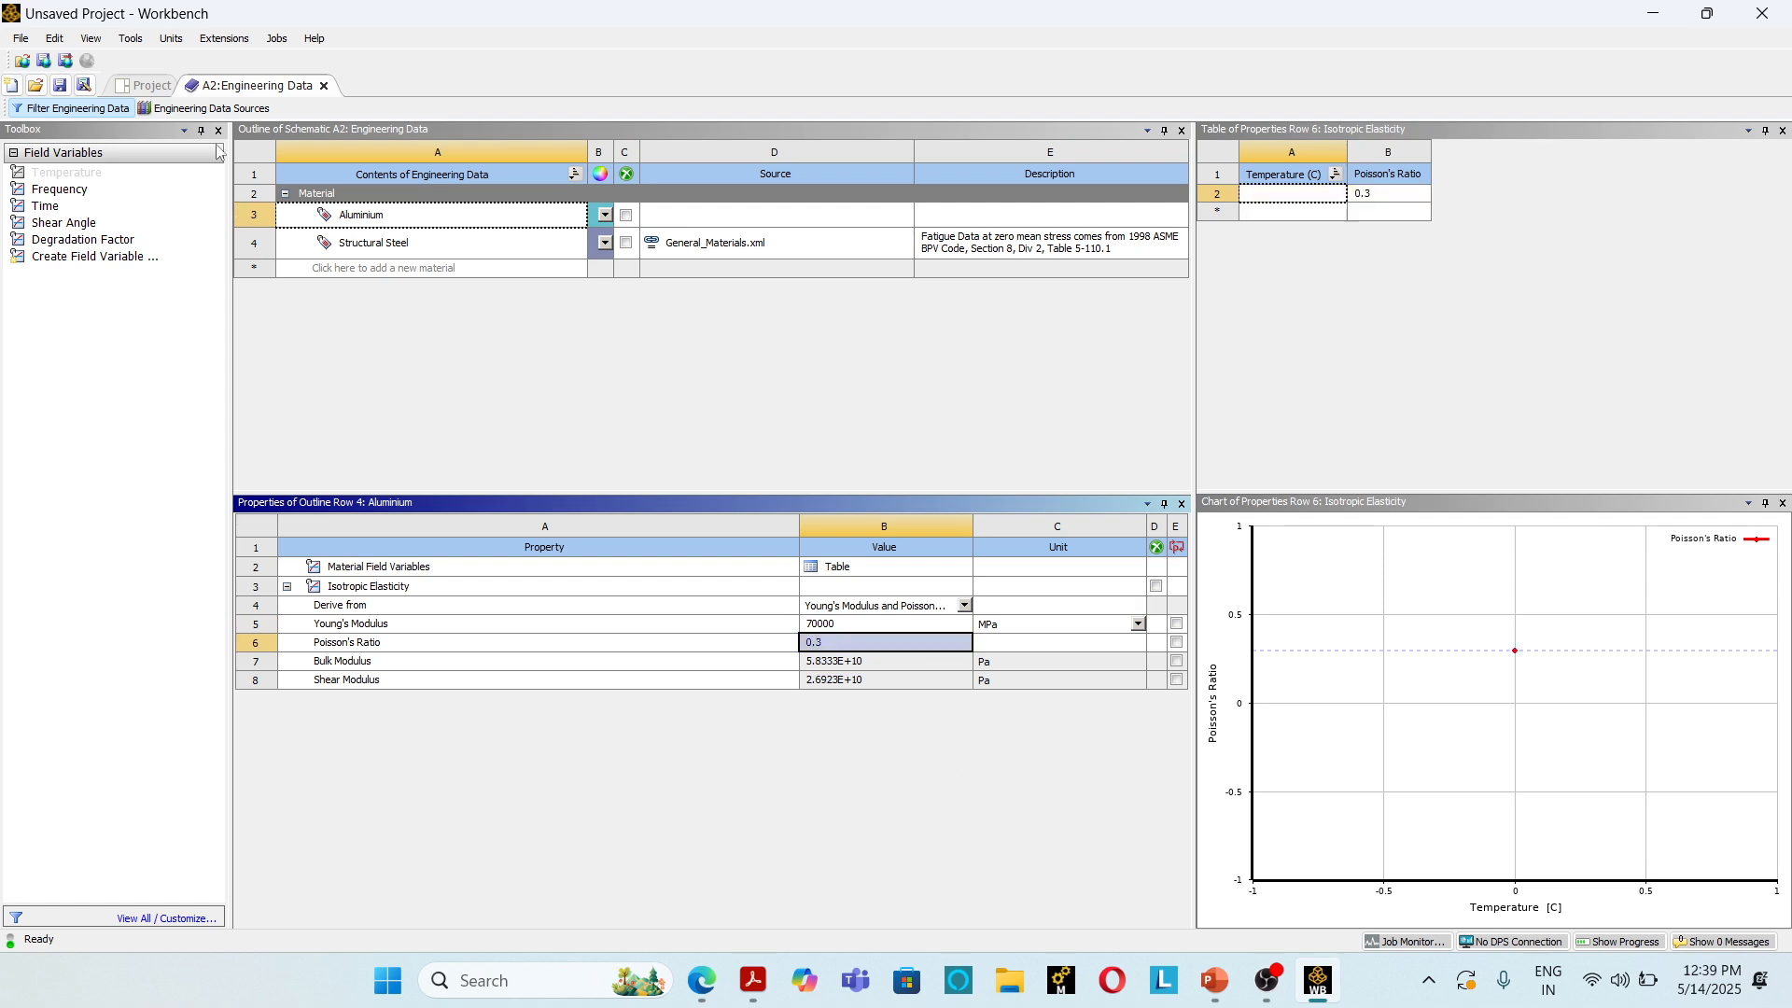
Step: Add a compressive yield strength of 240 MPa to the Aluminium material
left_click(377, 224)
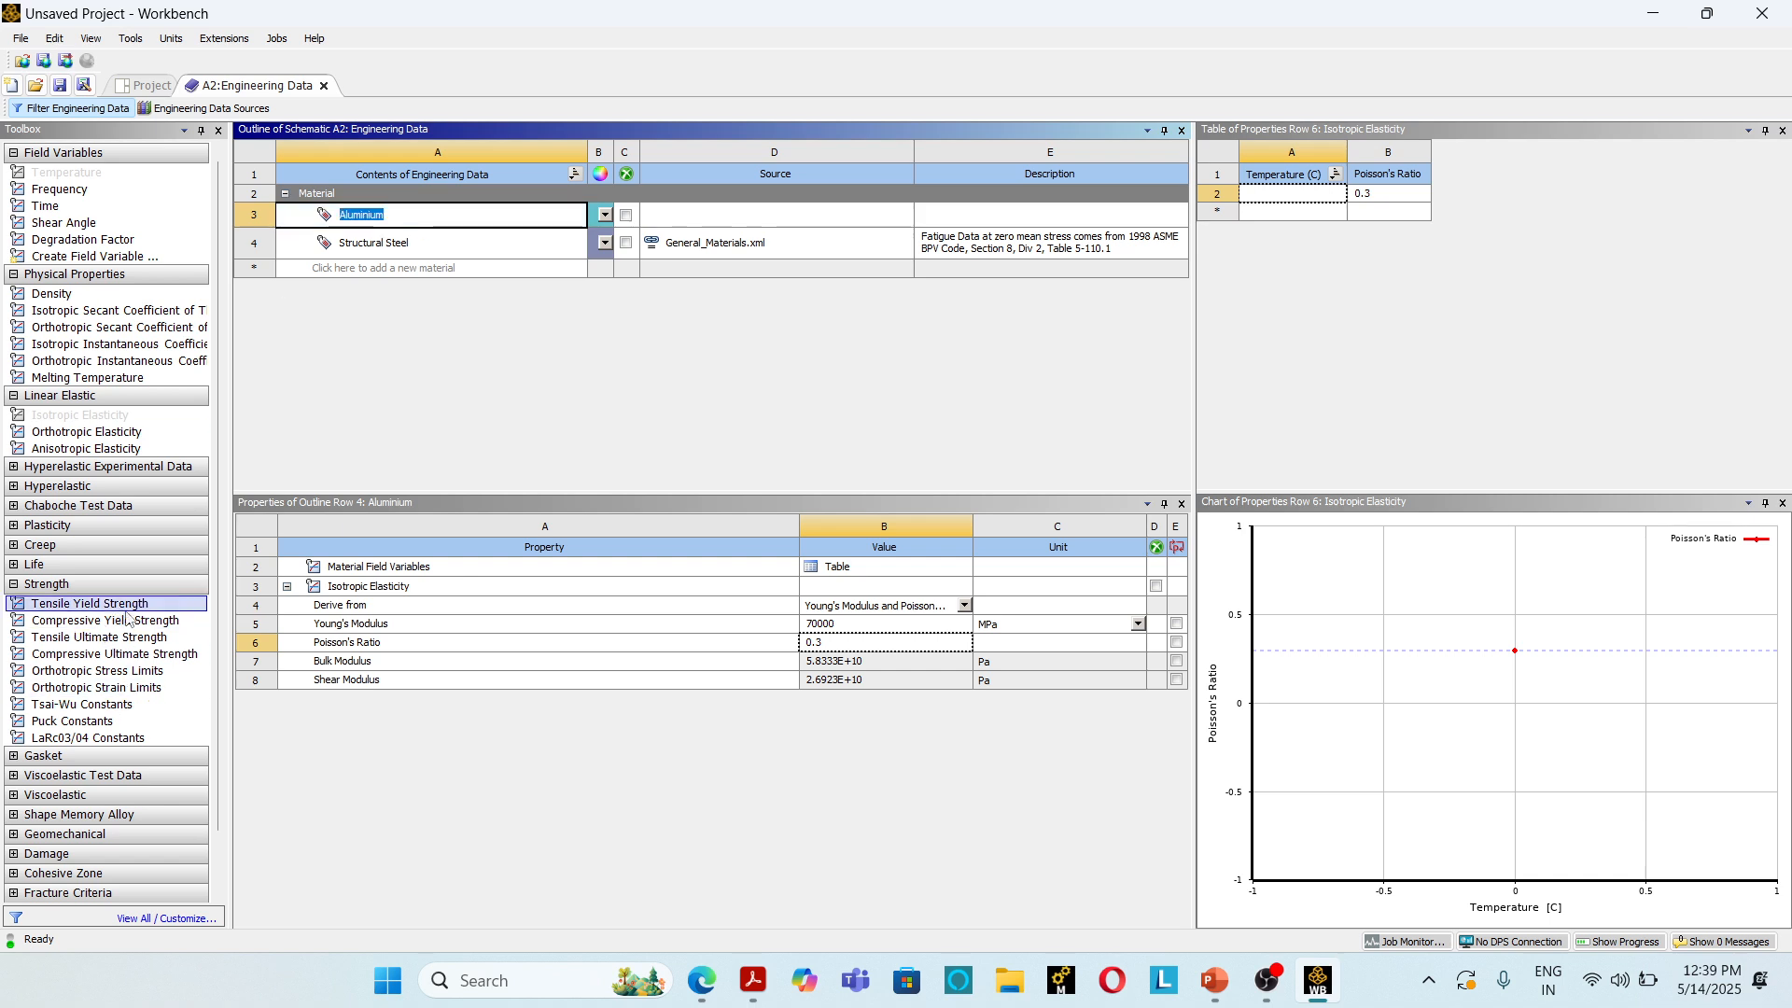
left_click_drag(97, 621, 980, 649)
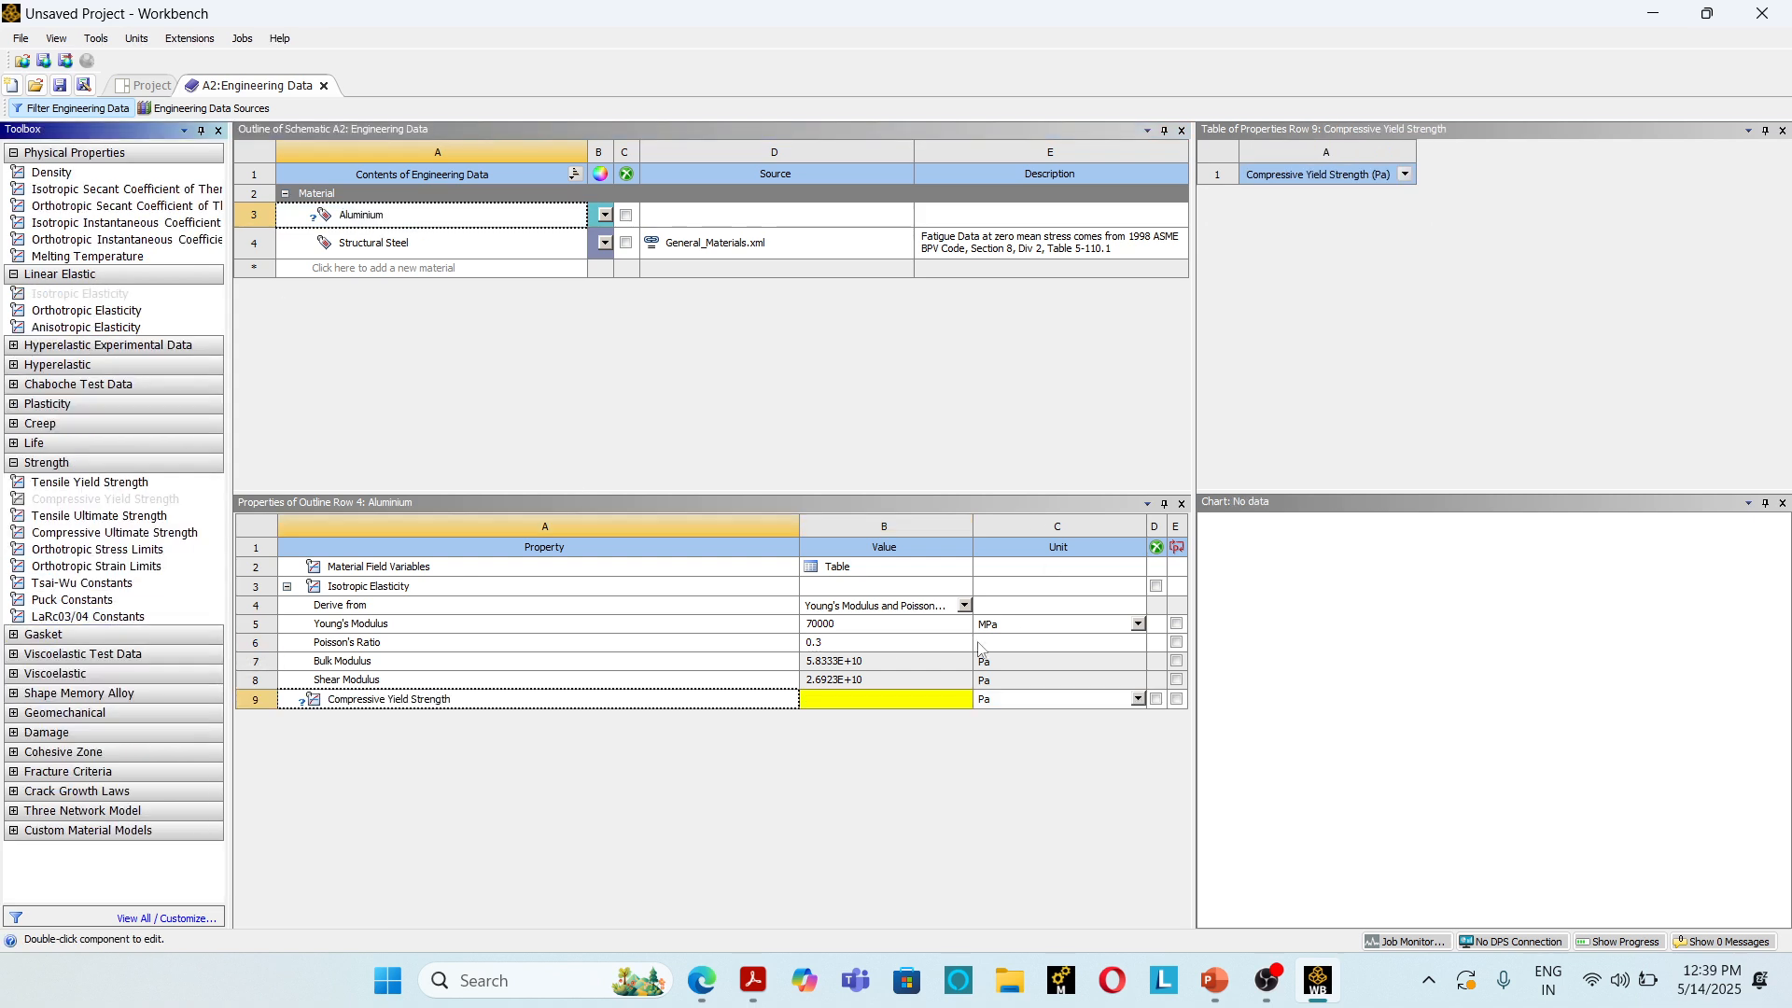
left_click(1138, 699)
left_click(987, 580)
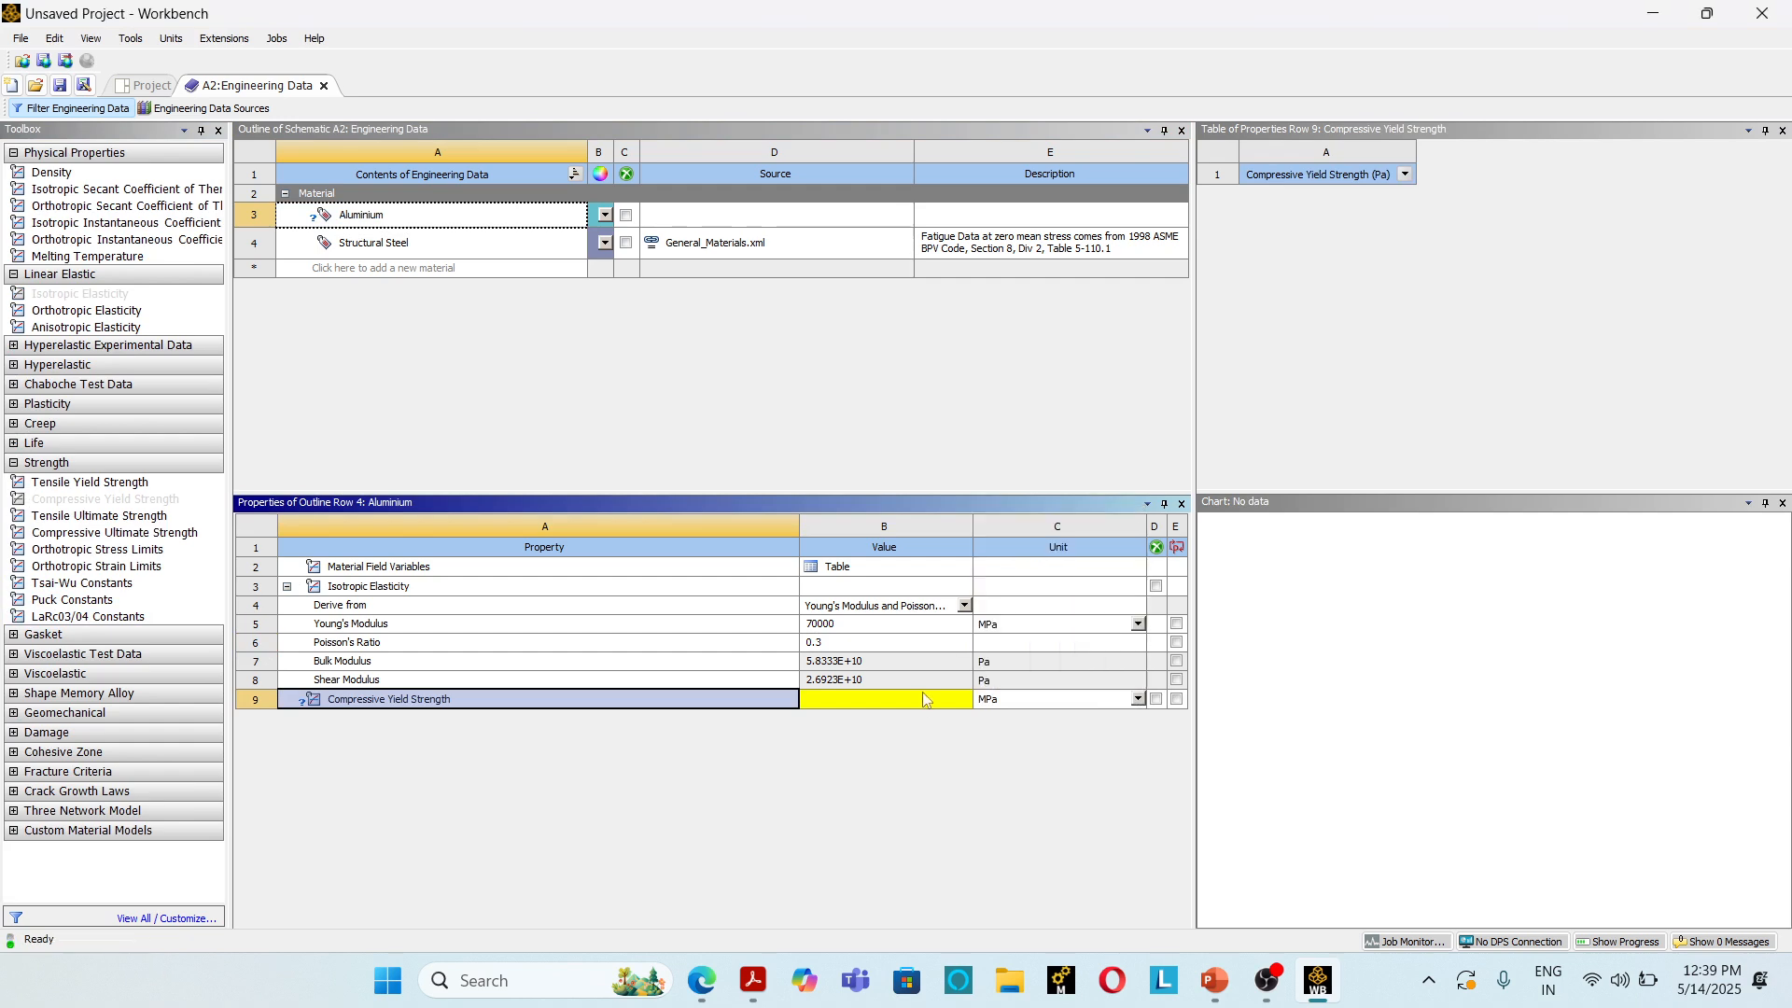
left_click(914, 699)
type("240")
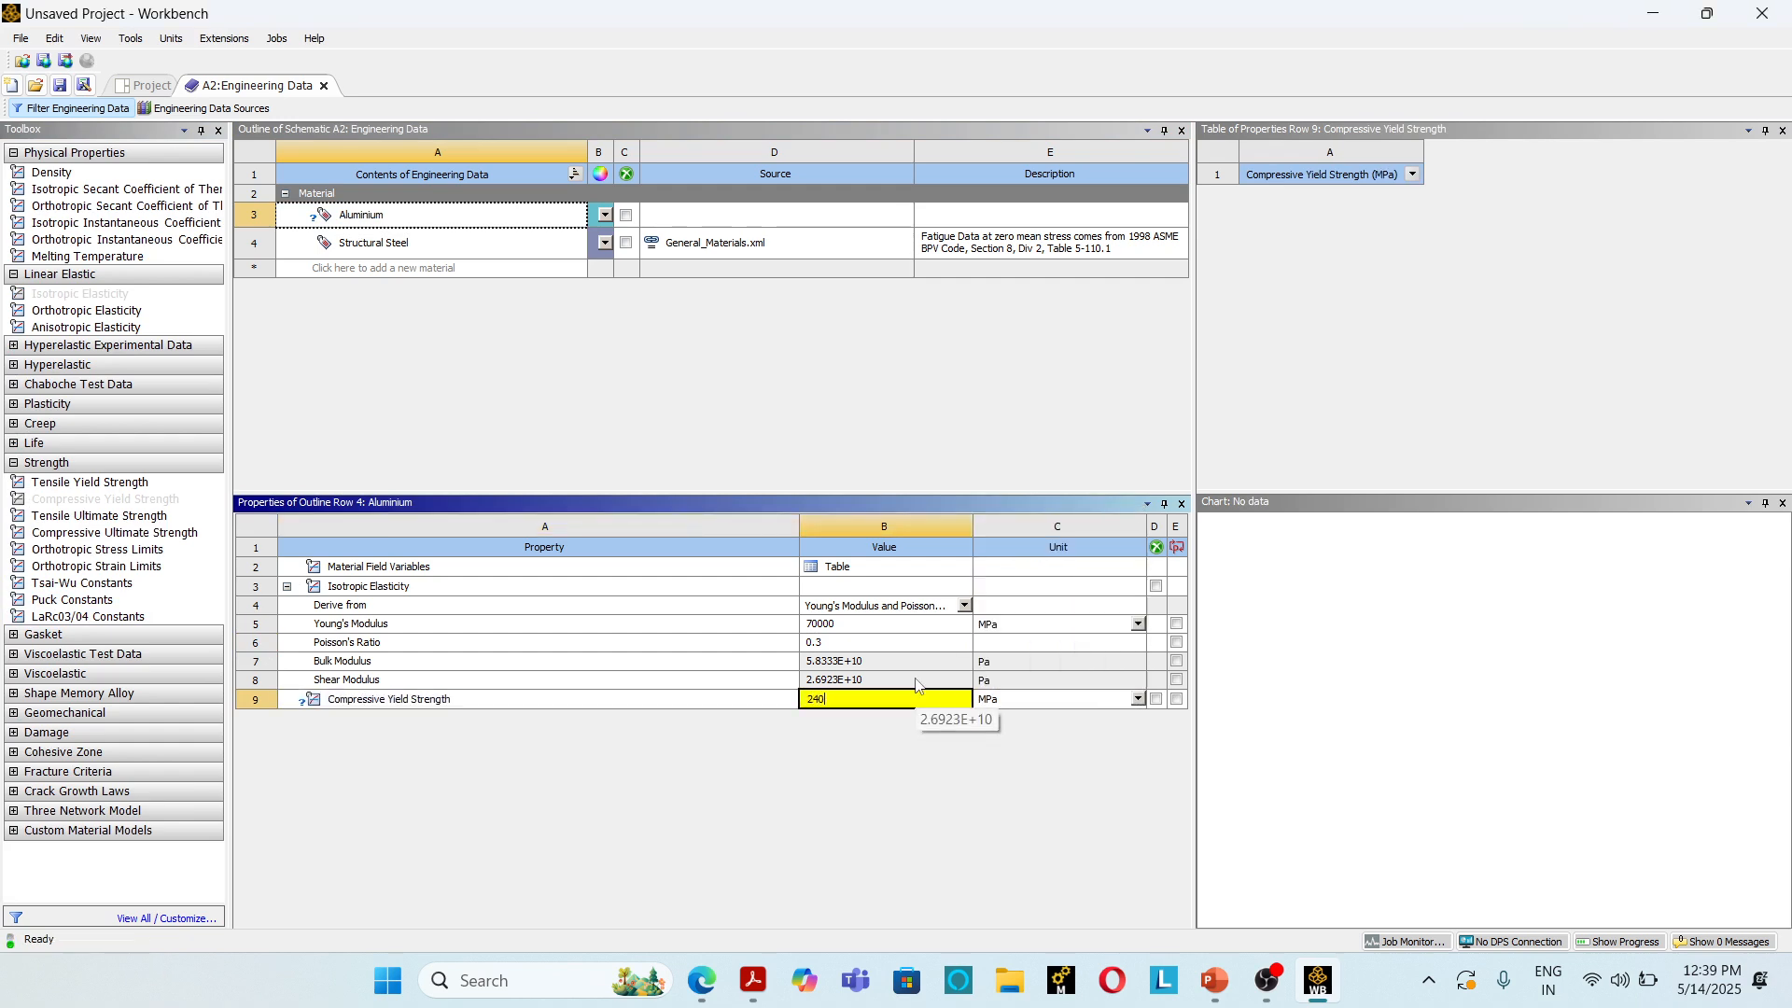
key("Return")
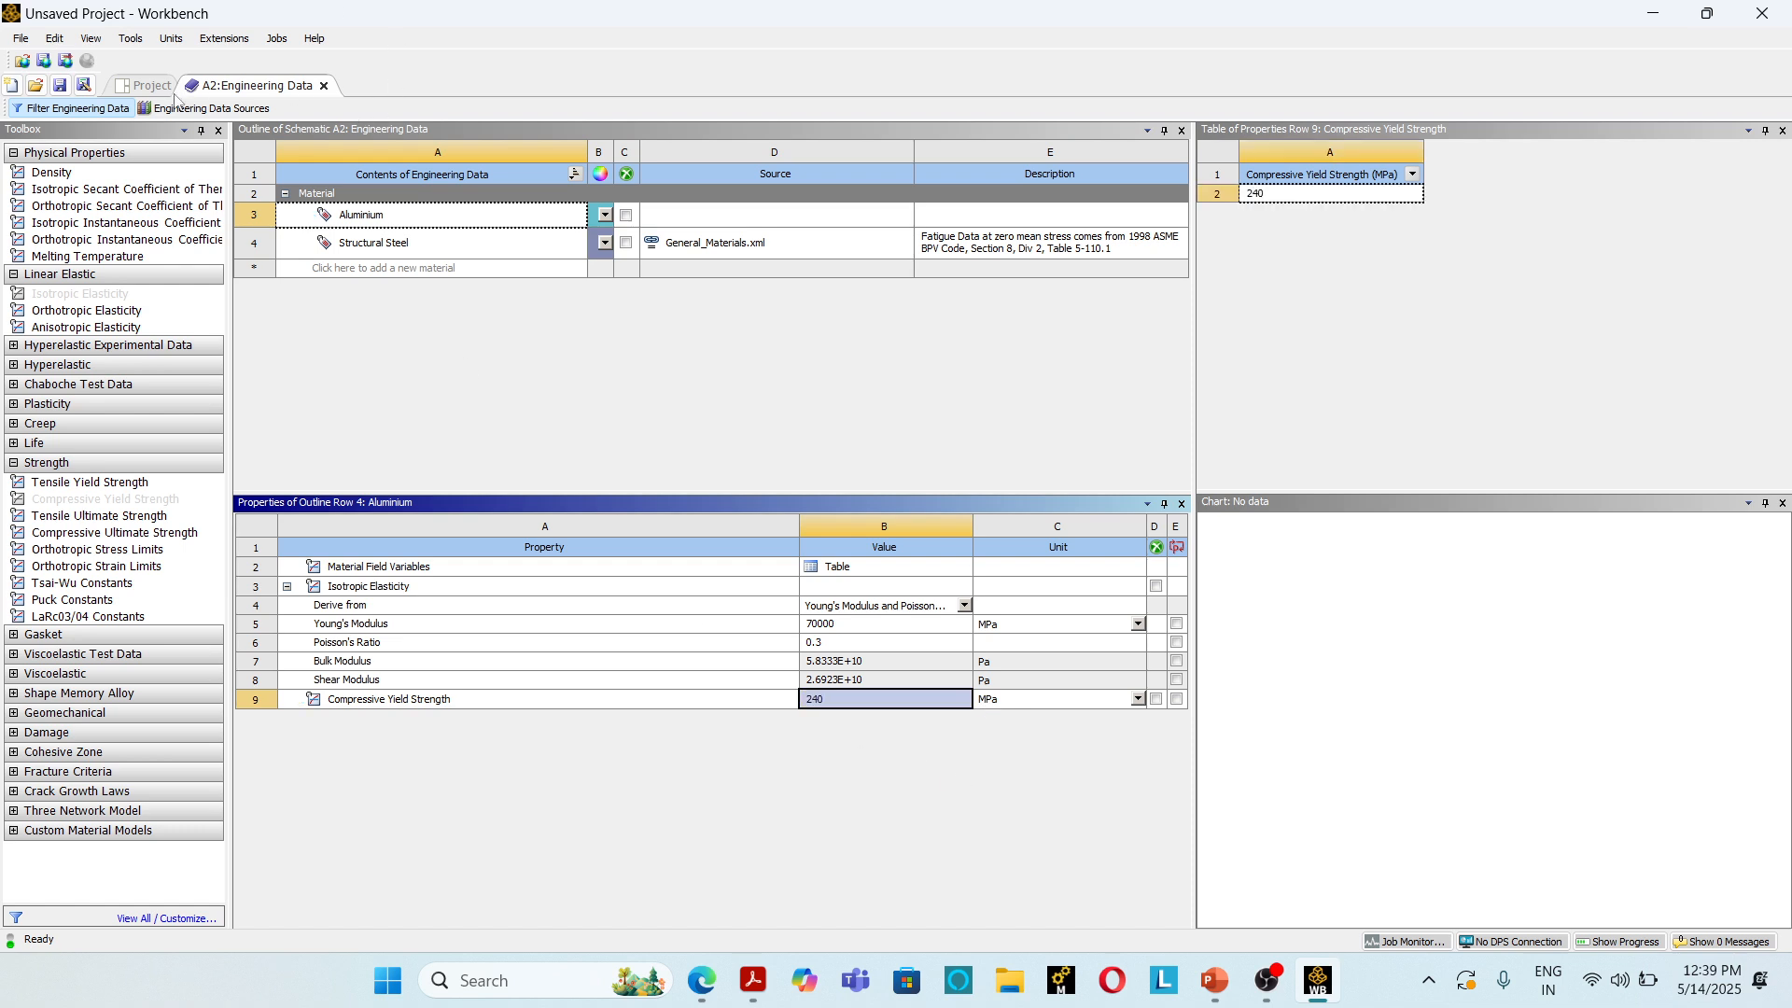
Step: Return to the project schematic and create a new DesignModeler geometry for the Static Structural system
left_click(154, 87)
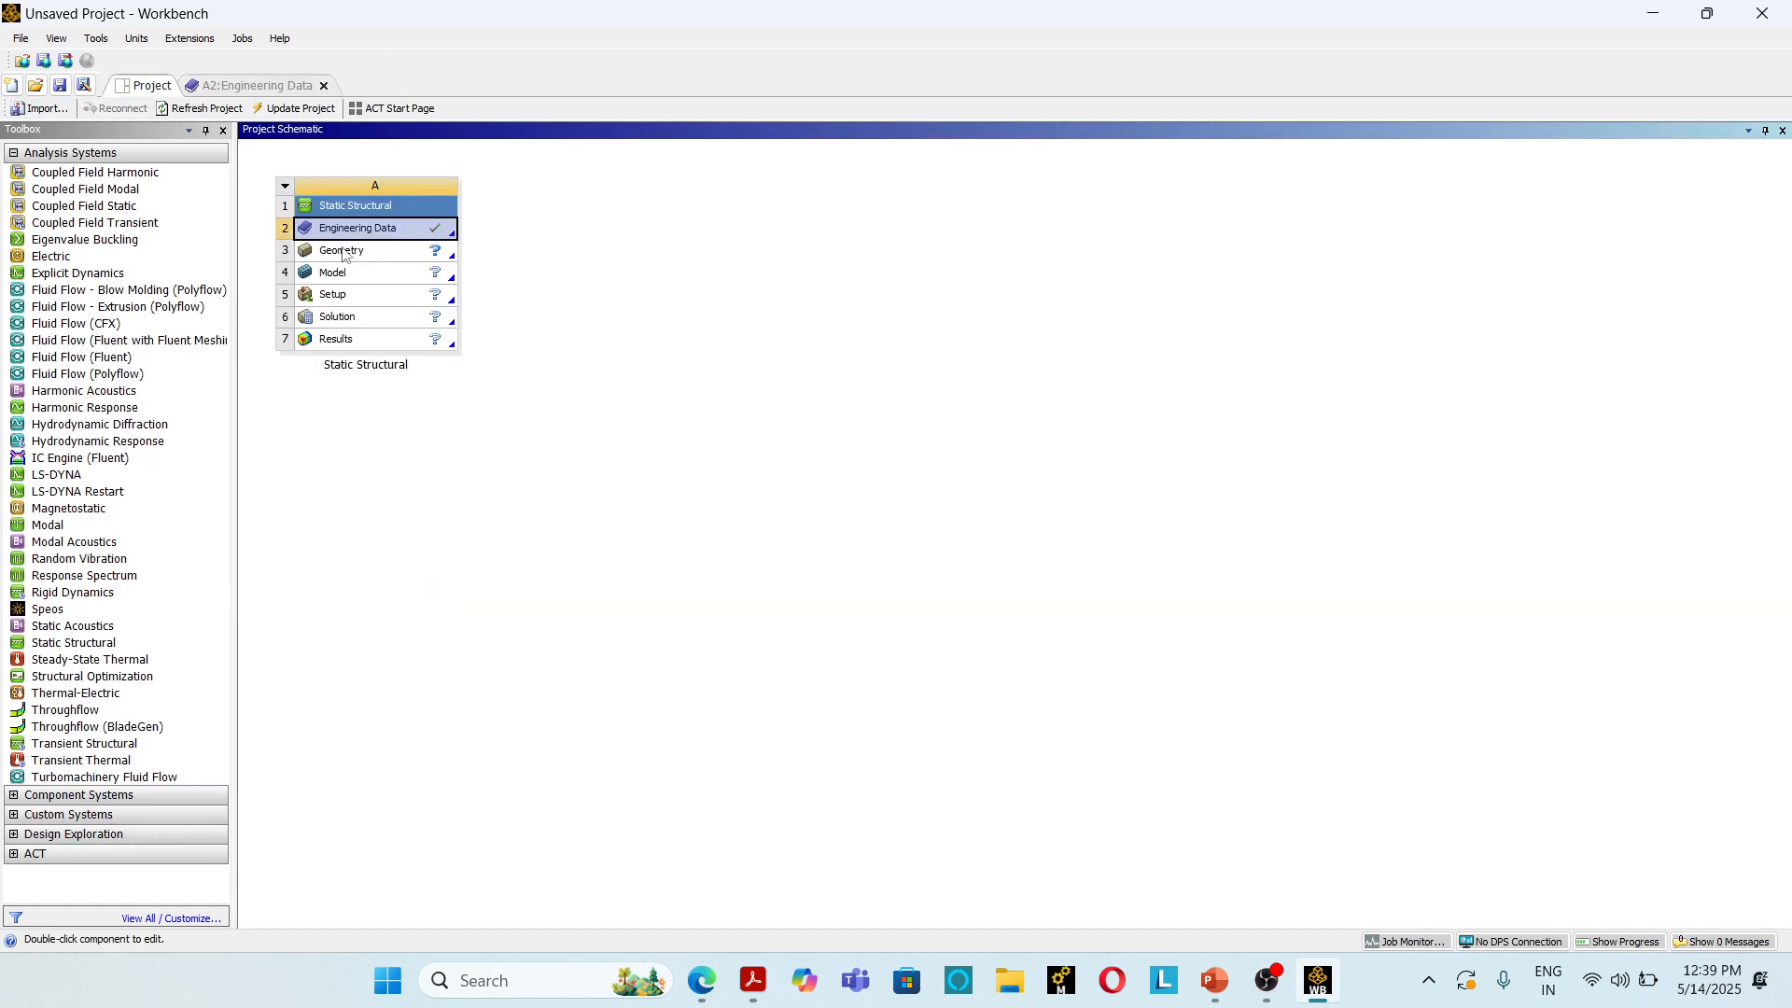
left_click(345, 252)
right_click(344, 252)
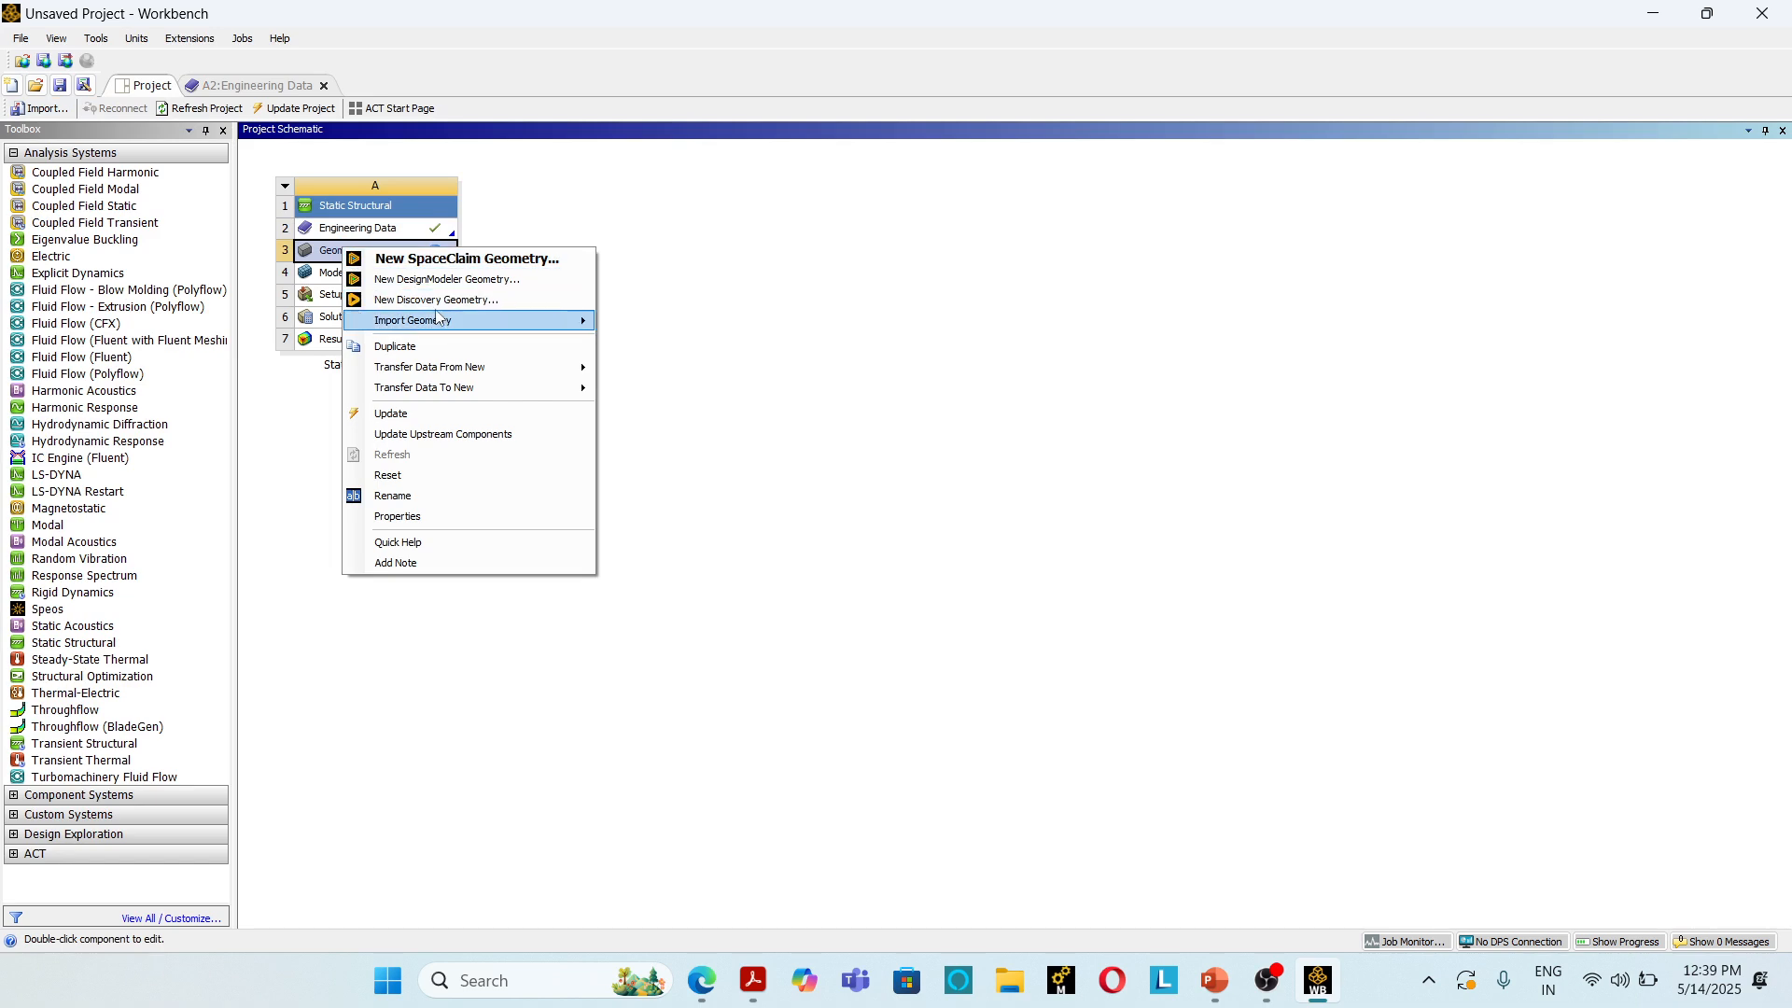
left_click(441, 280)
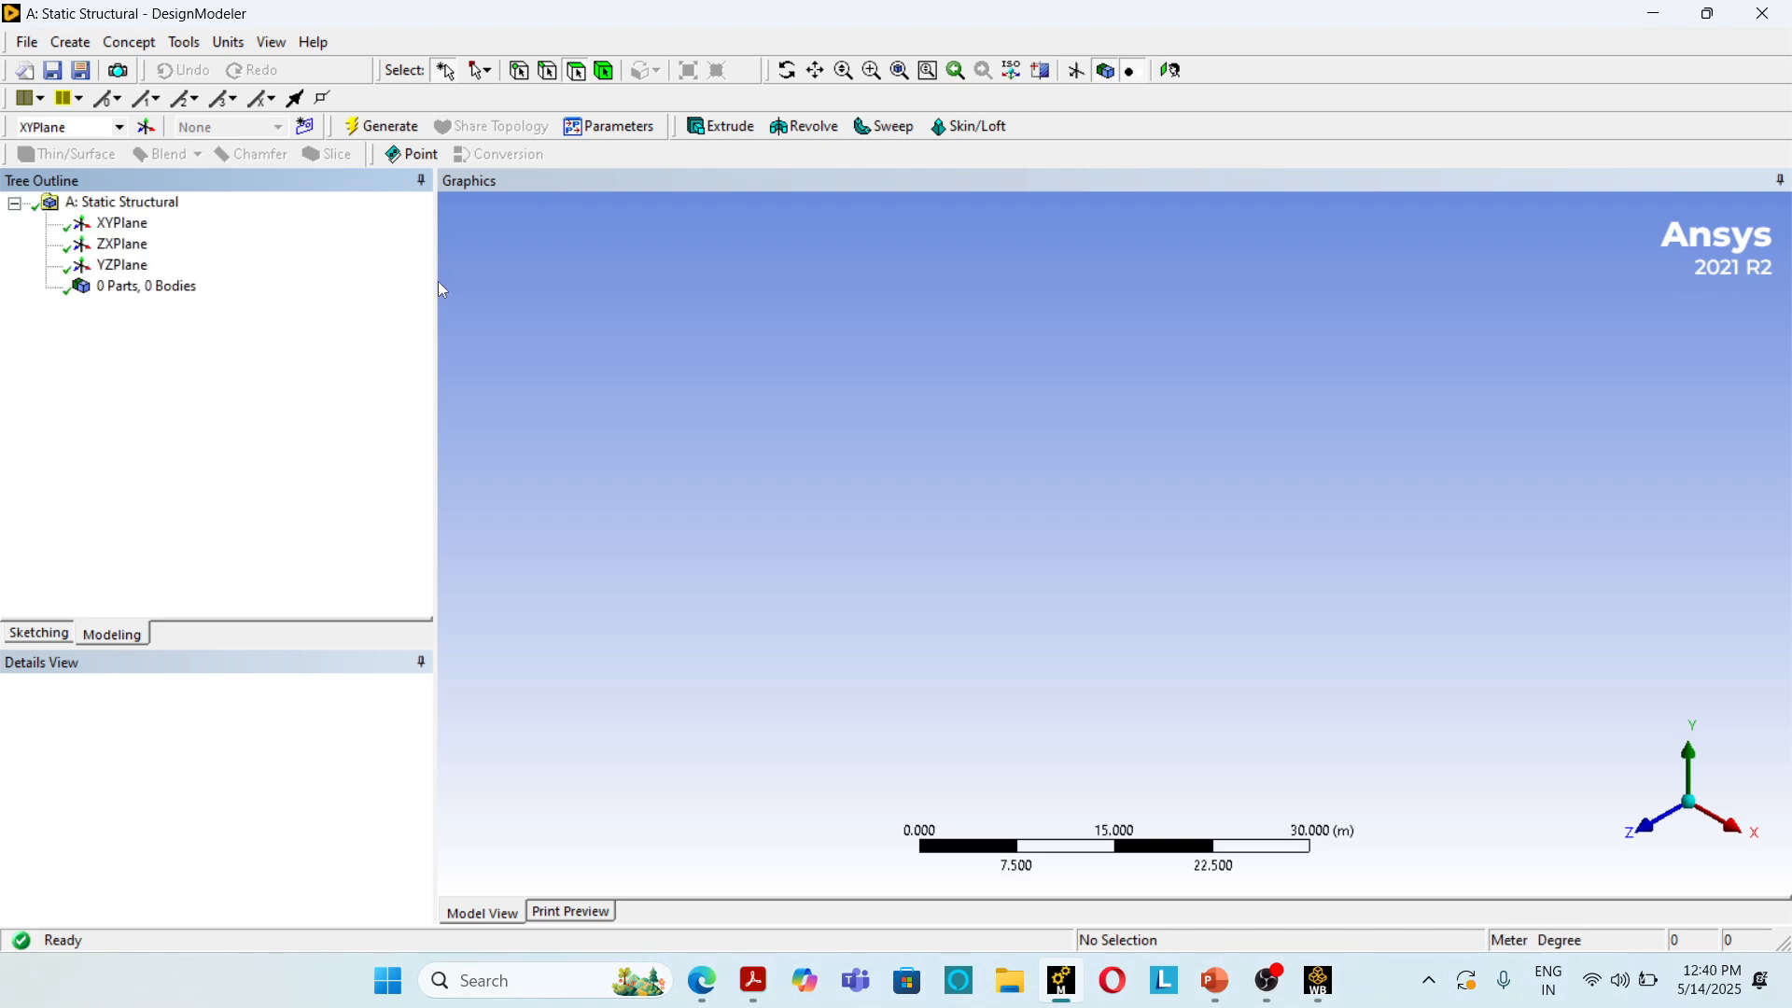
Step: Select the XY plane, view it face-on and set the modelling units to millimetres
left_click(148, 222)
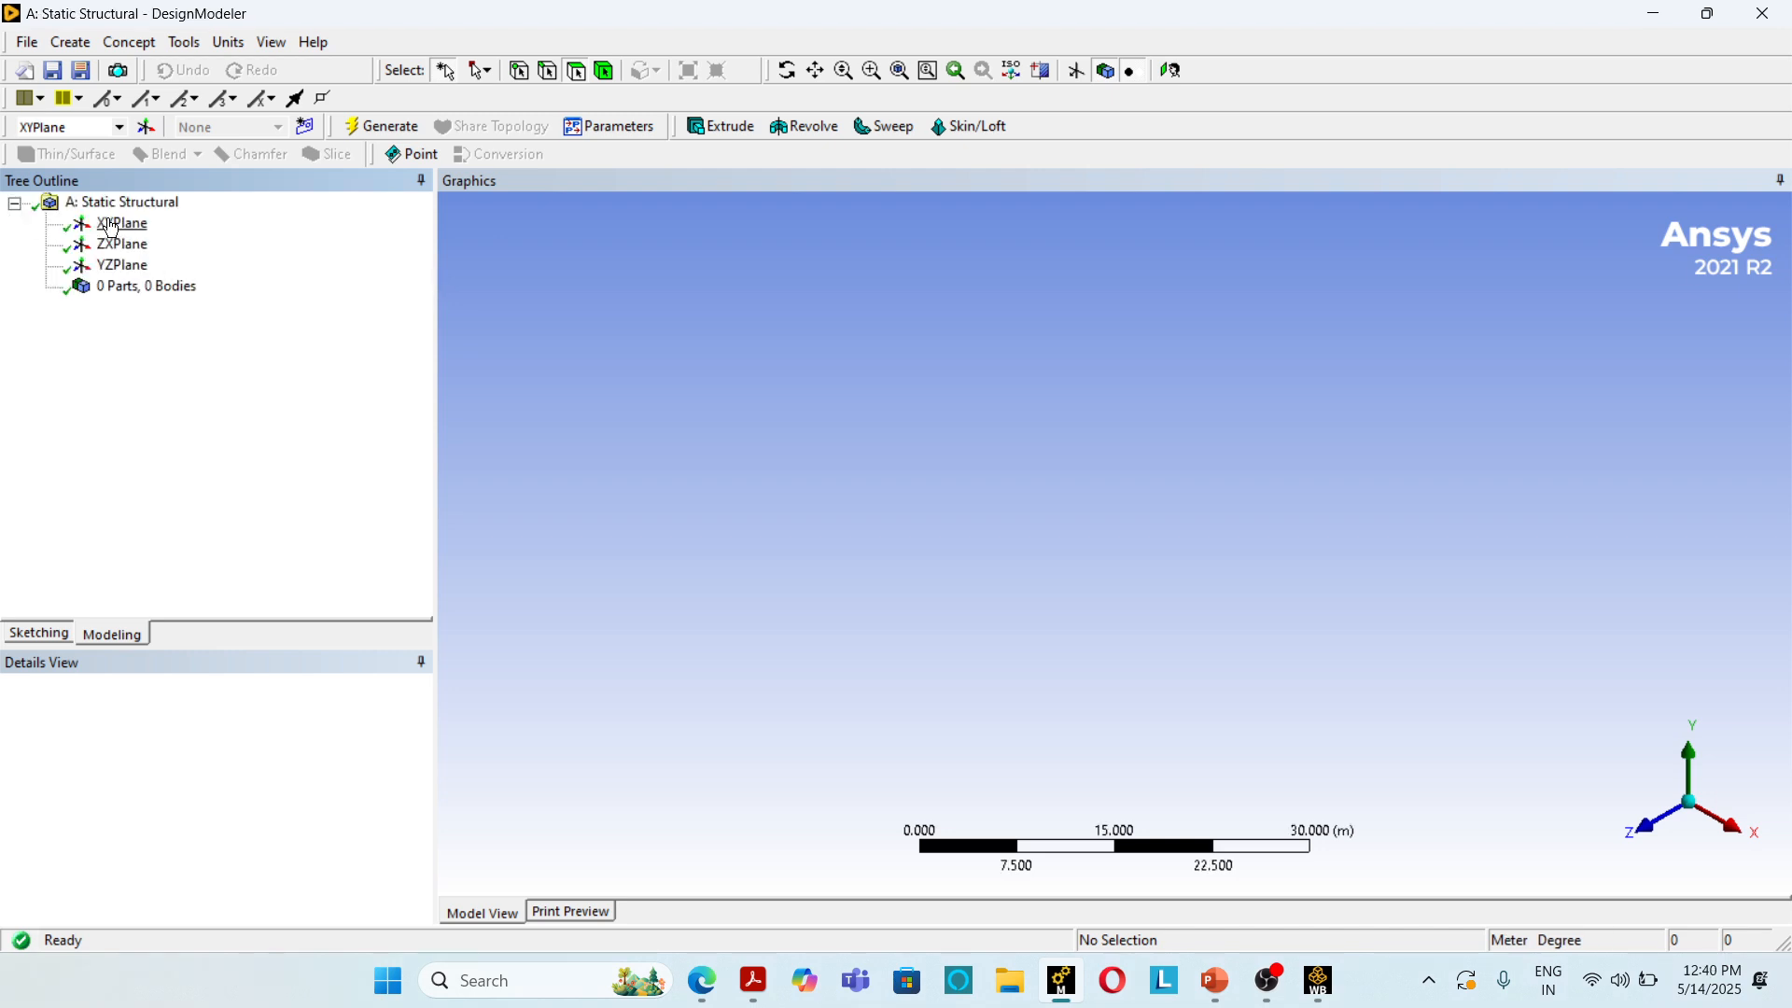
left_click(1171, 70)
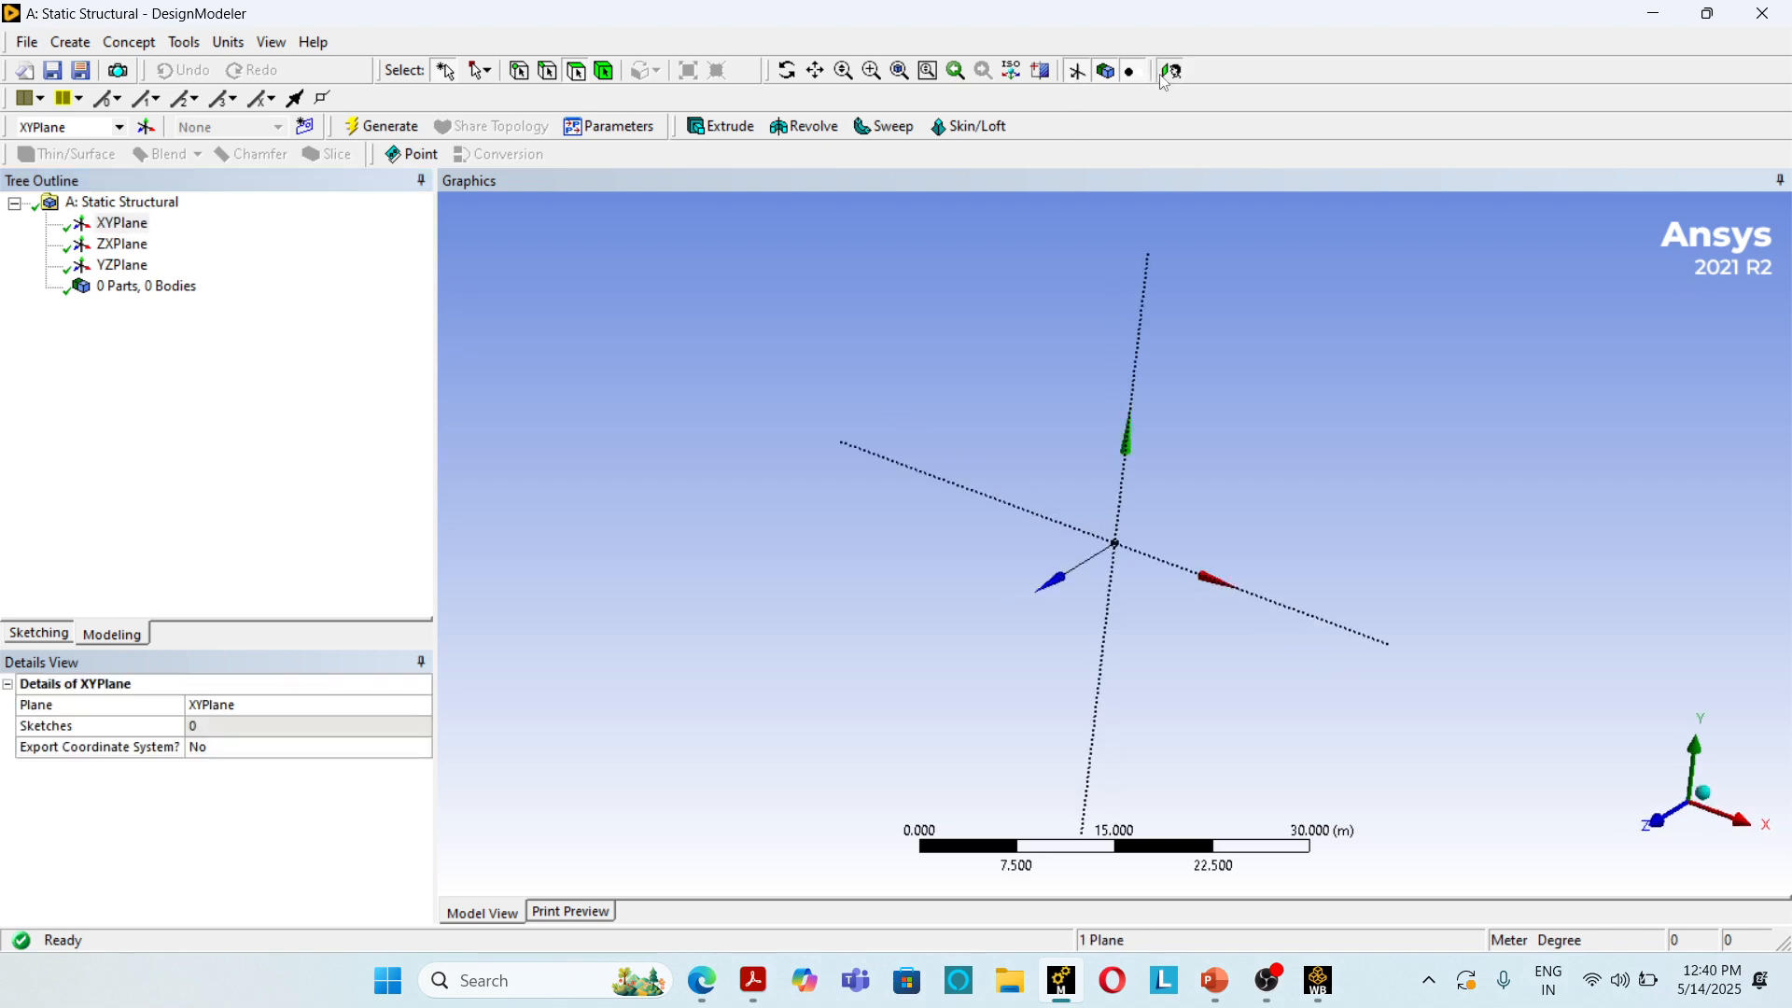
left_click(228, 42)
left_click(256, 118)
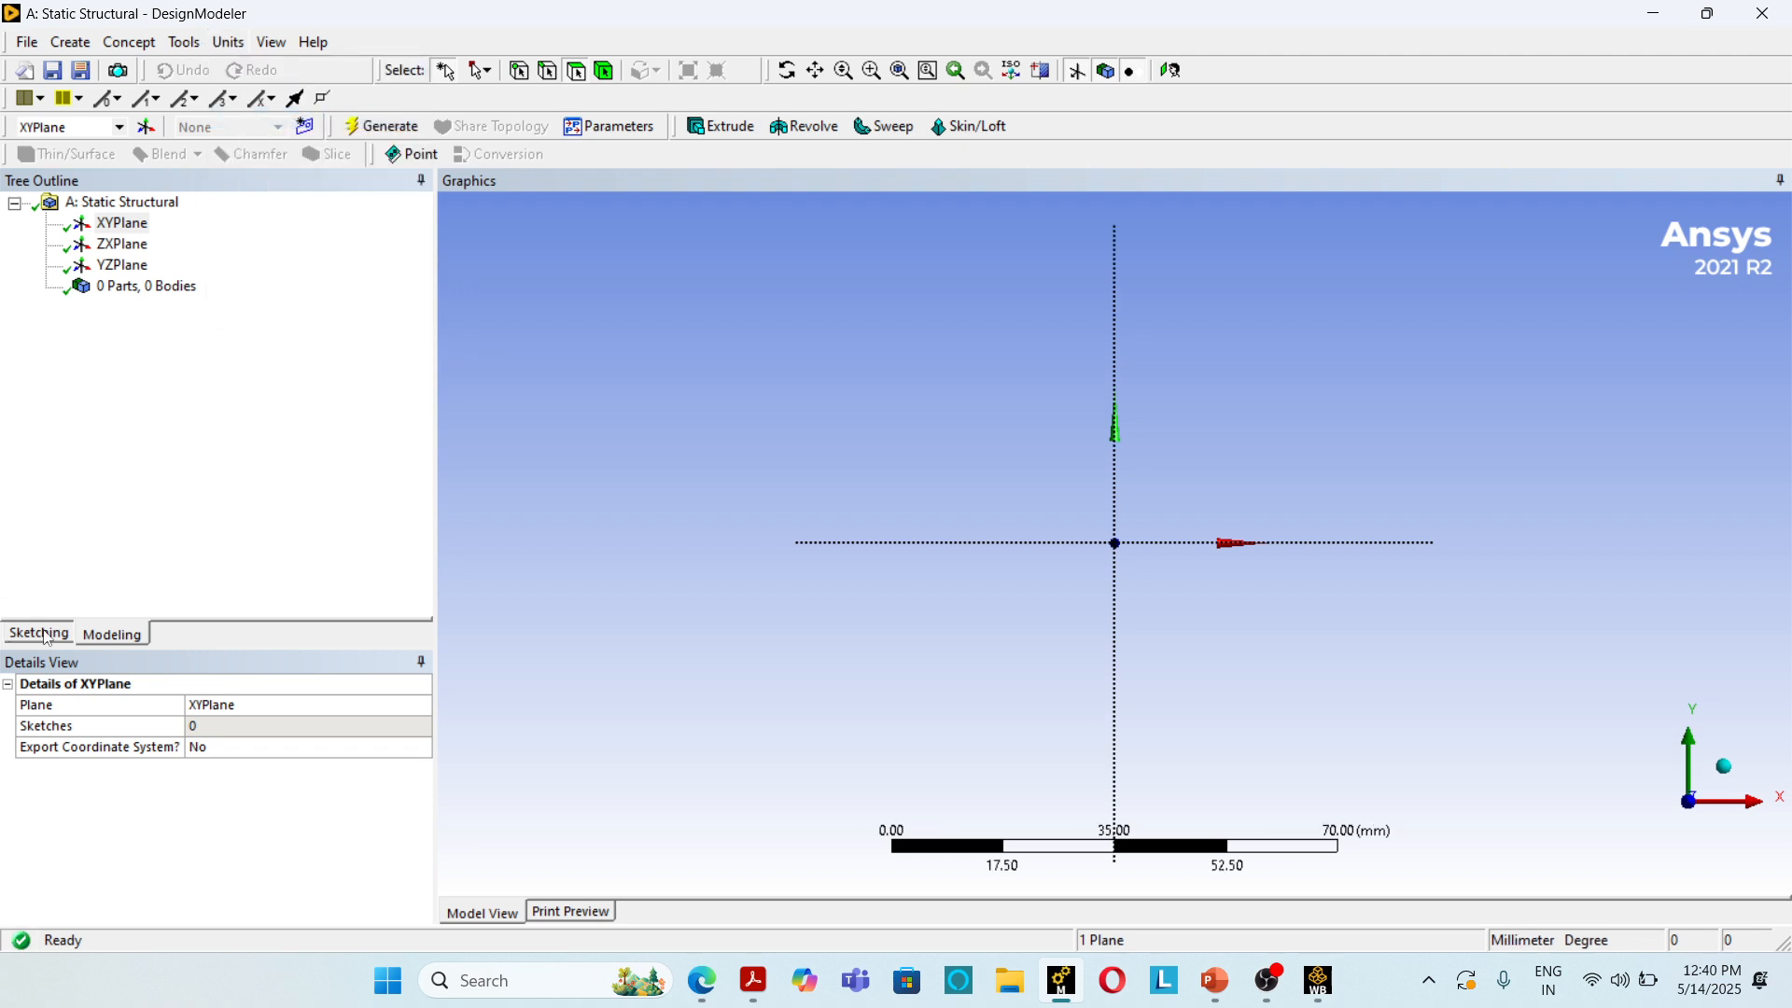
Step: Sketch a rectangle about 27 mm wide and 39 mm high around the origin of the XY plane
left_click(44, 634)
left_click(69, 343)
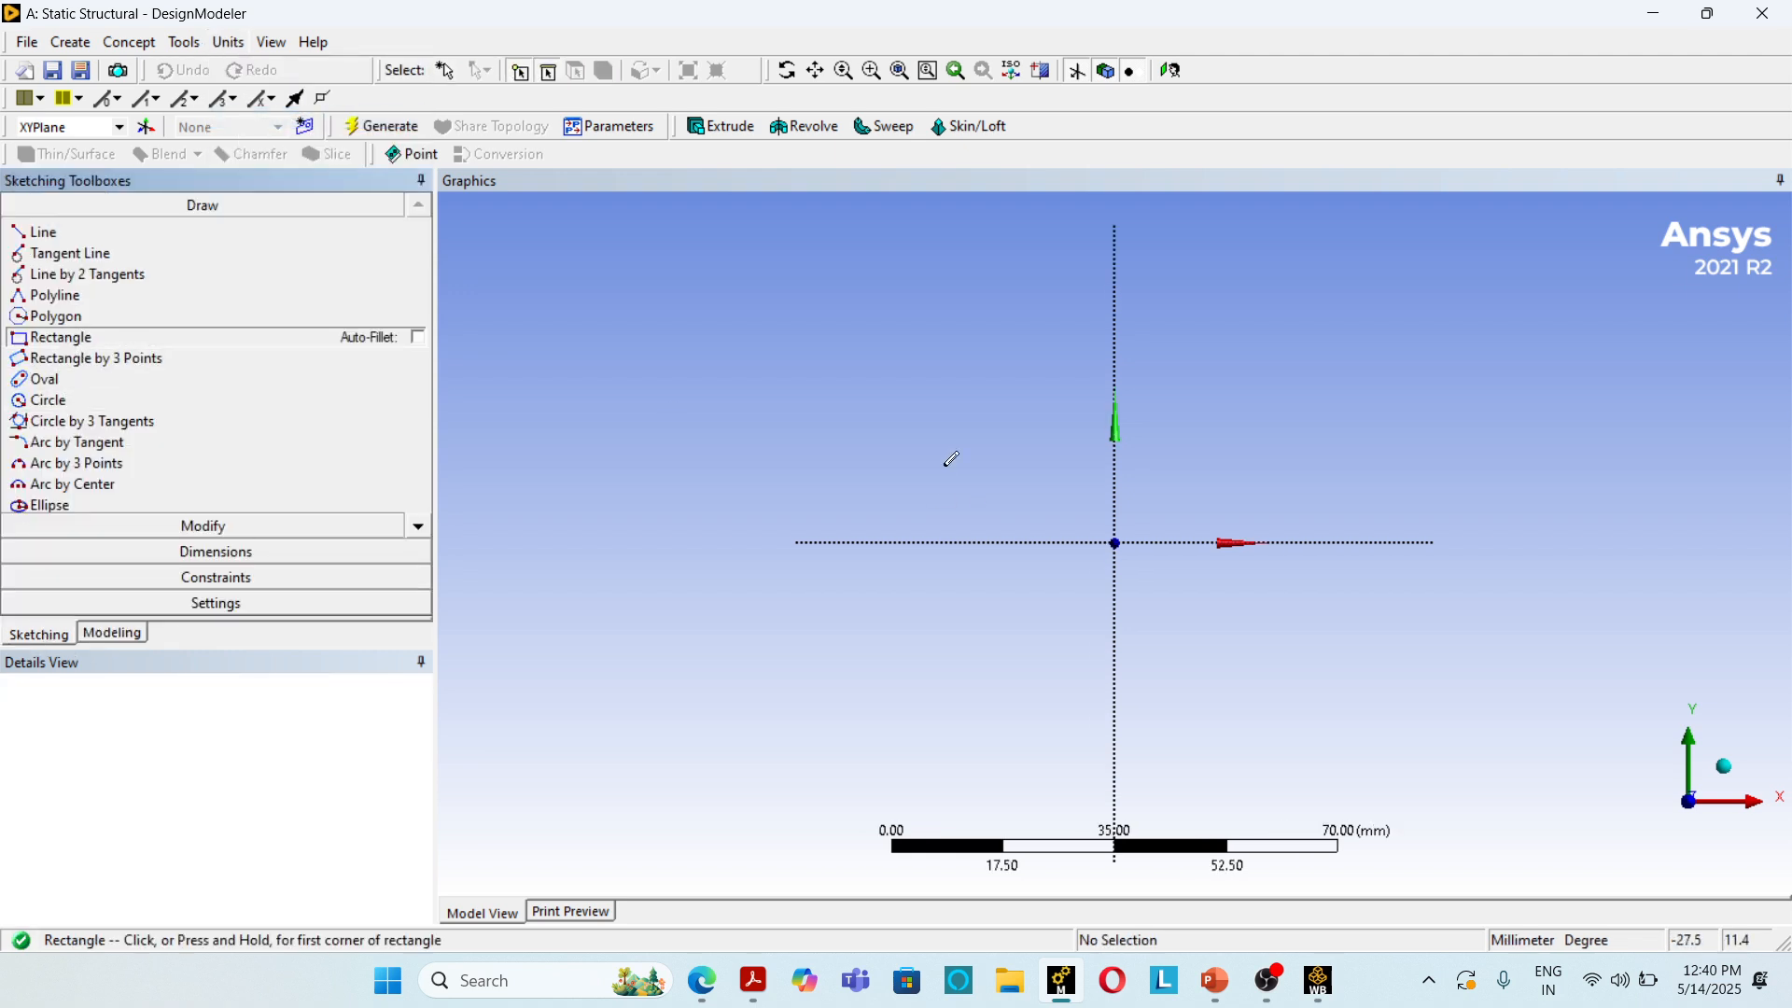
left_click(1040, 429)
left_click(1215, 677)
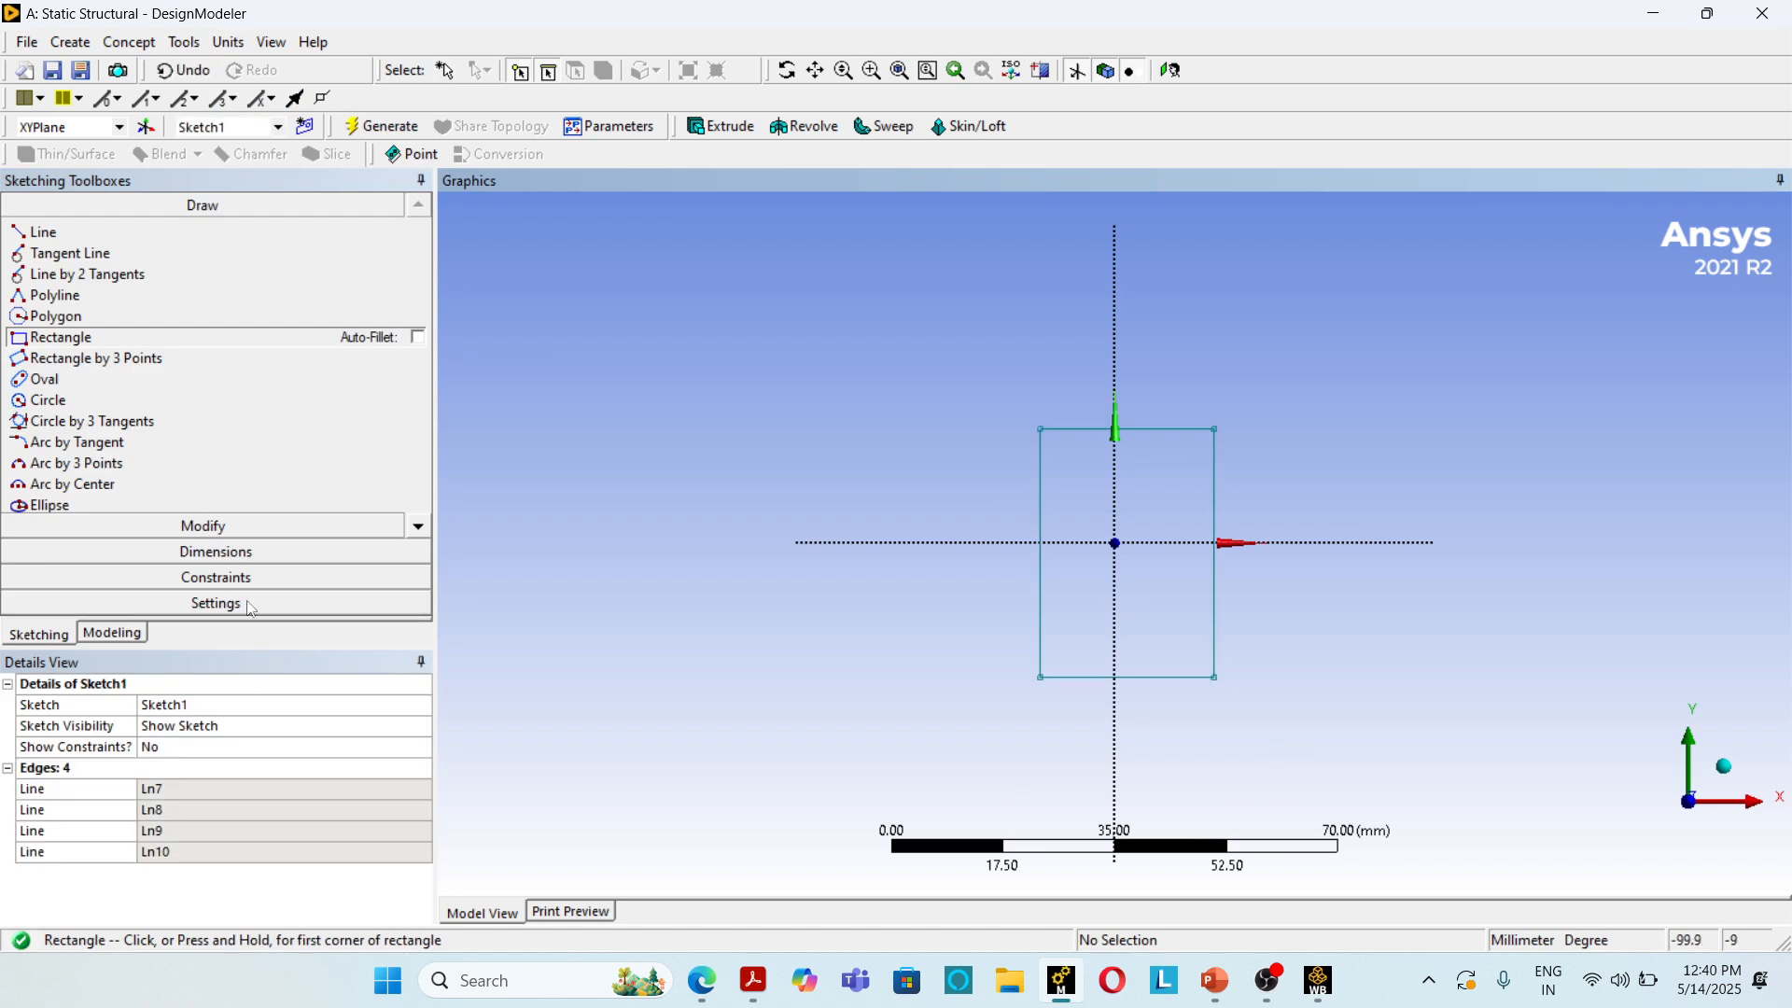
Step: Dimension the rectangle's width along its upper edge and its height along its right edge
left_click(215, 552)
left_click(1155, 439)
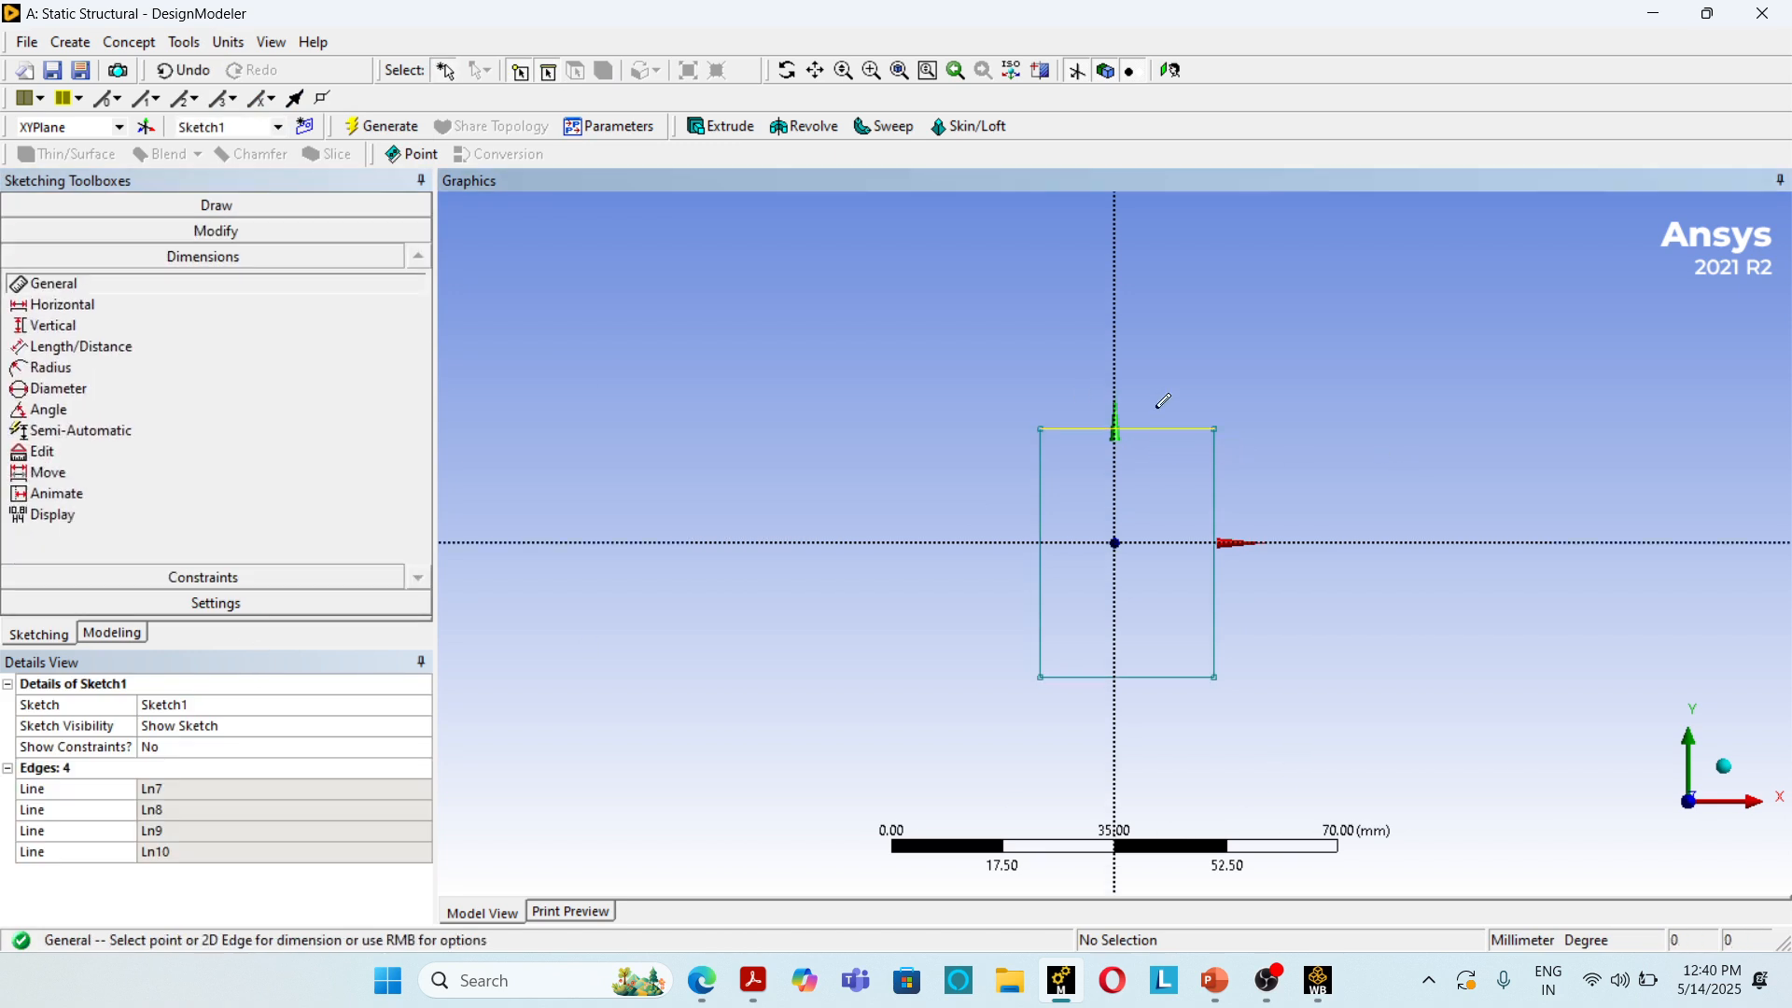
left_click(1157, 372)
left_click(1215, 521)
left_click(1282, 504)
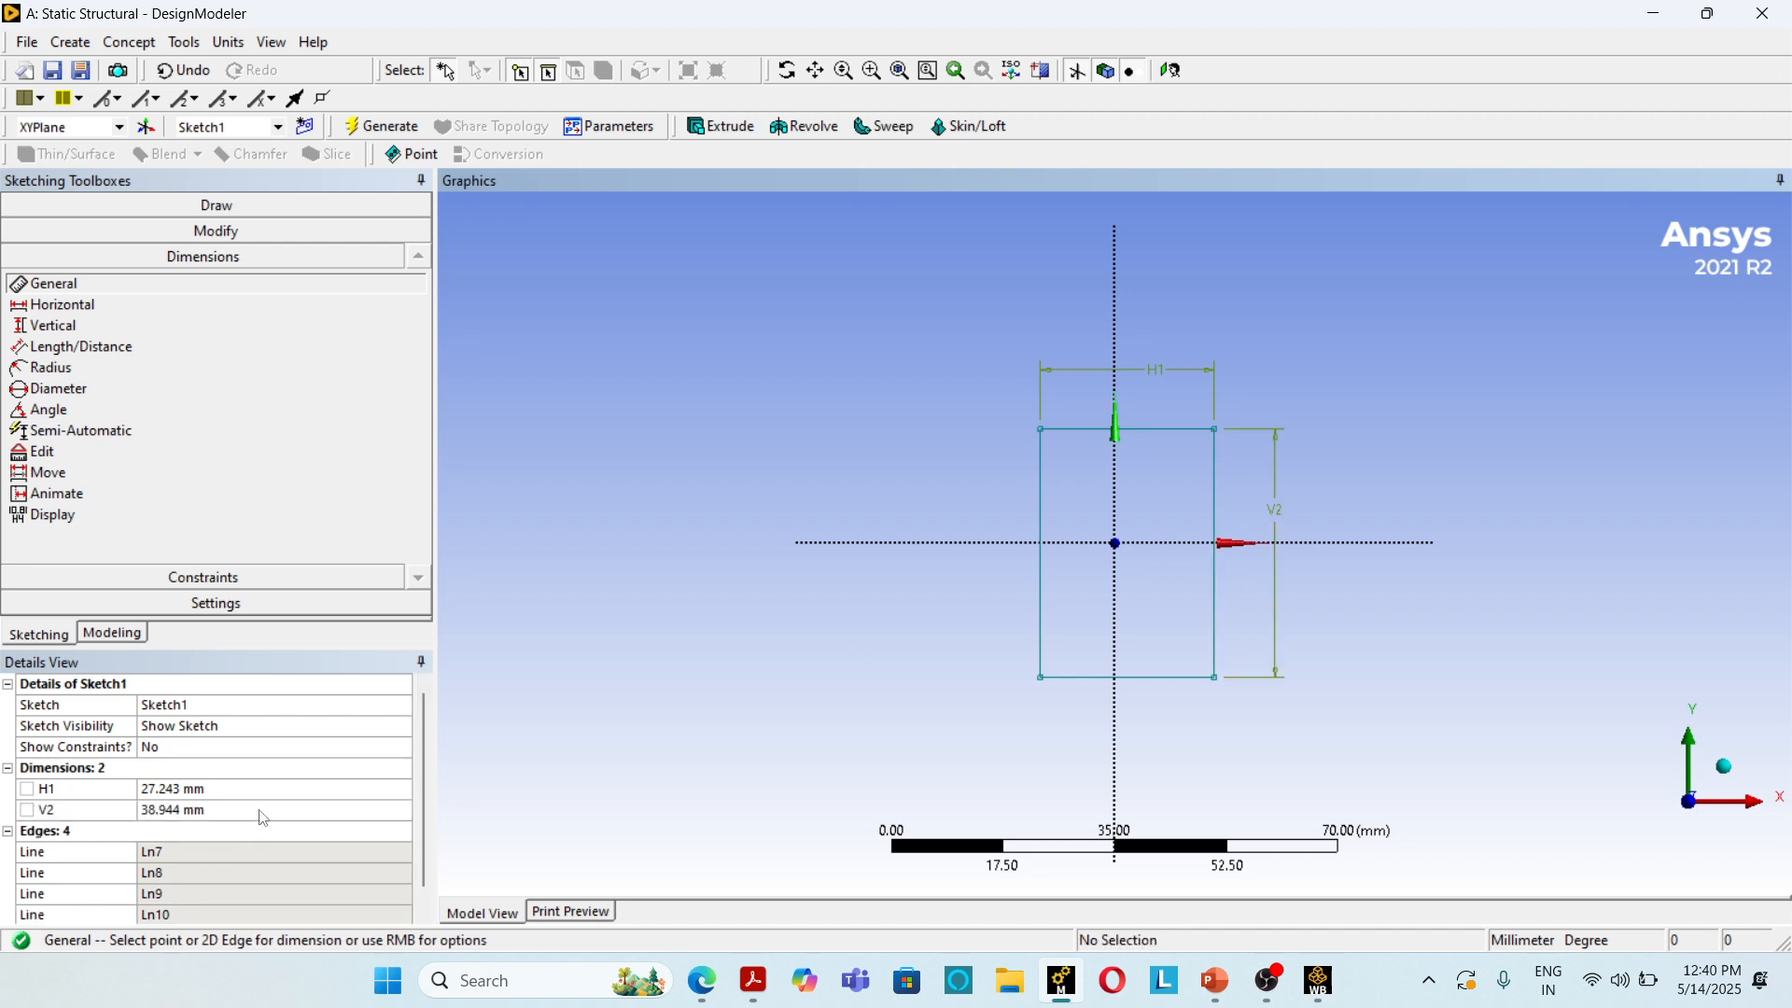
Step: Set the rectangle's width to 210 mm and its height to 280 mm
left_click(254, 788)
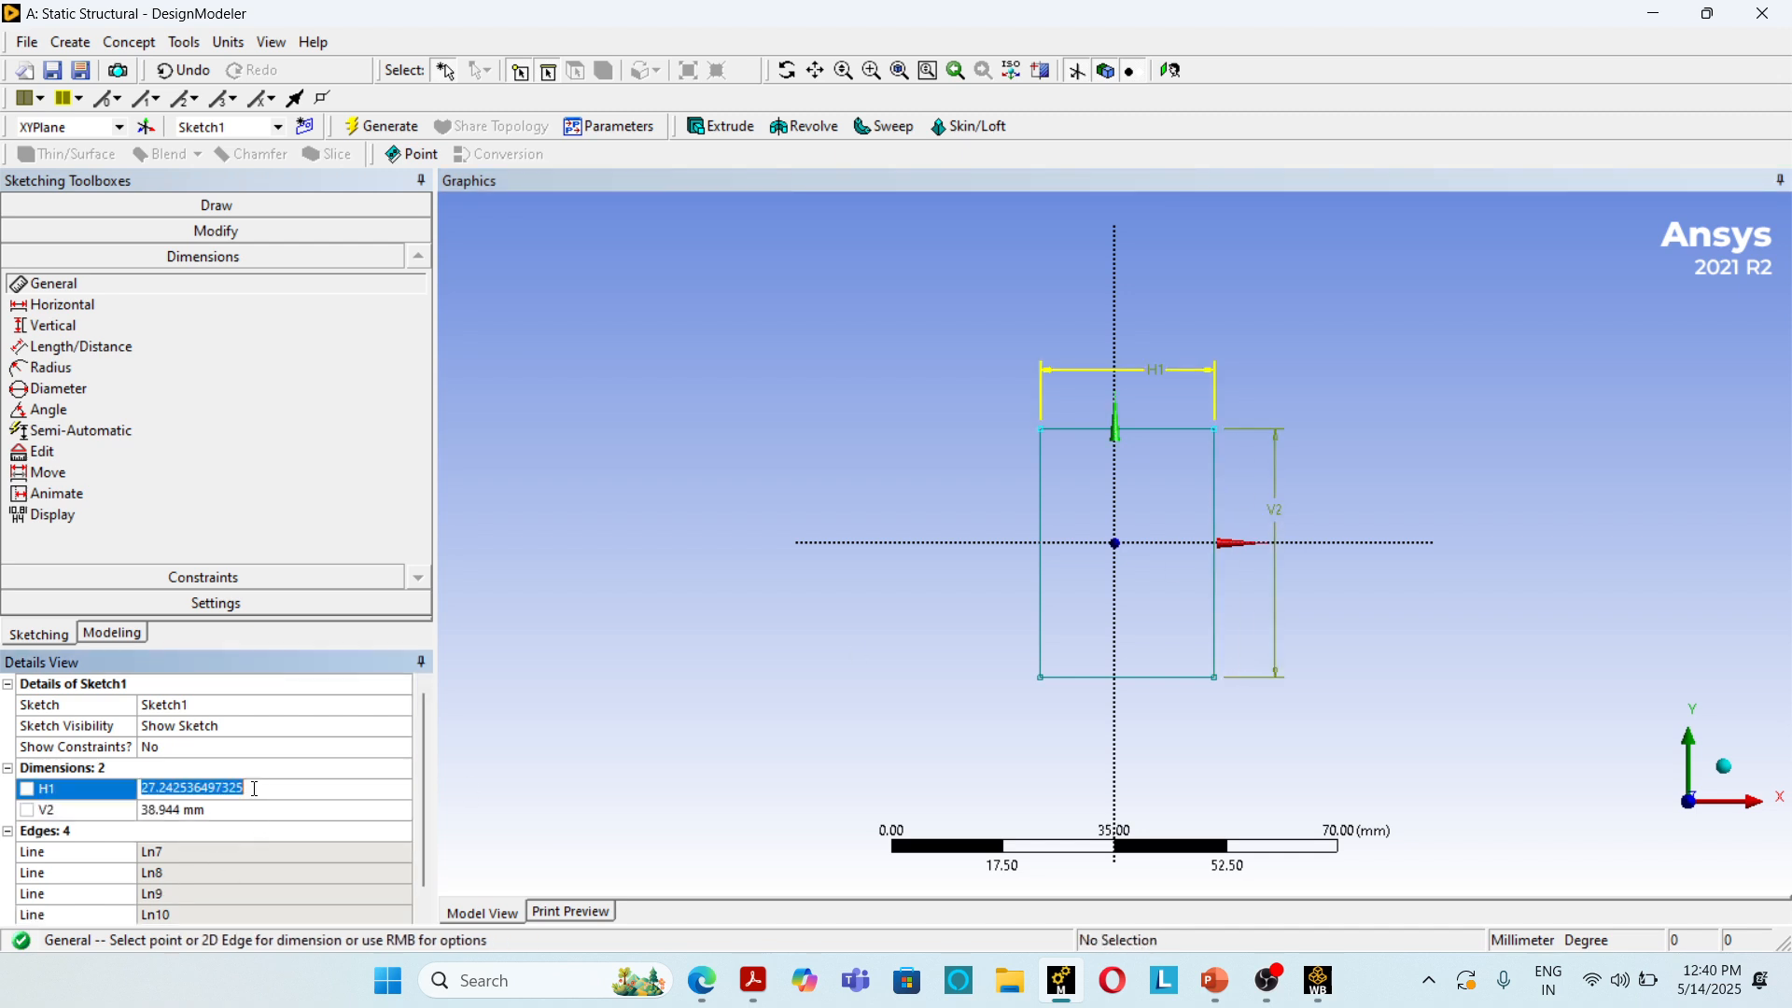
type("210")
left_click(189, 812)
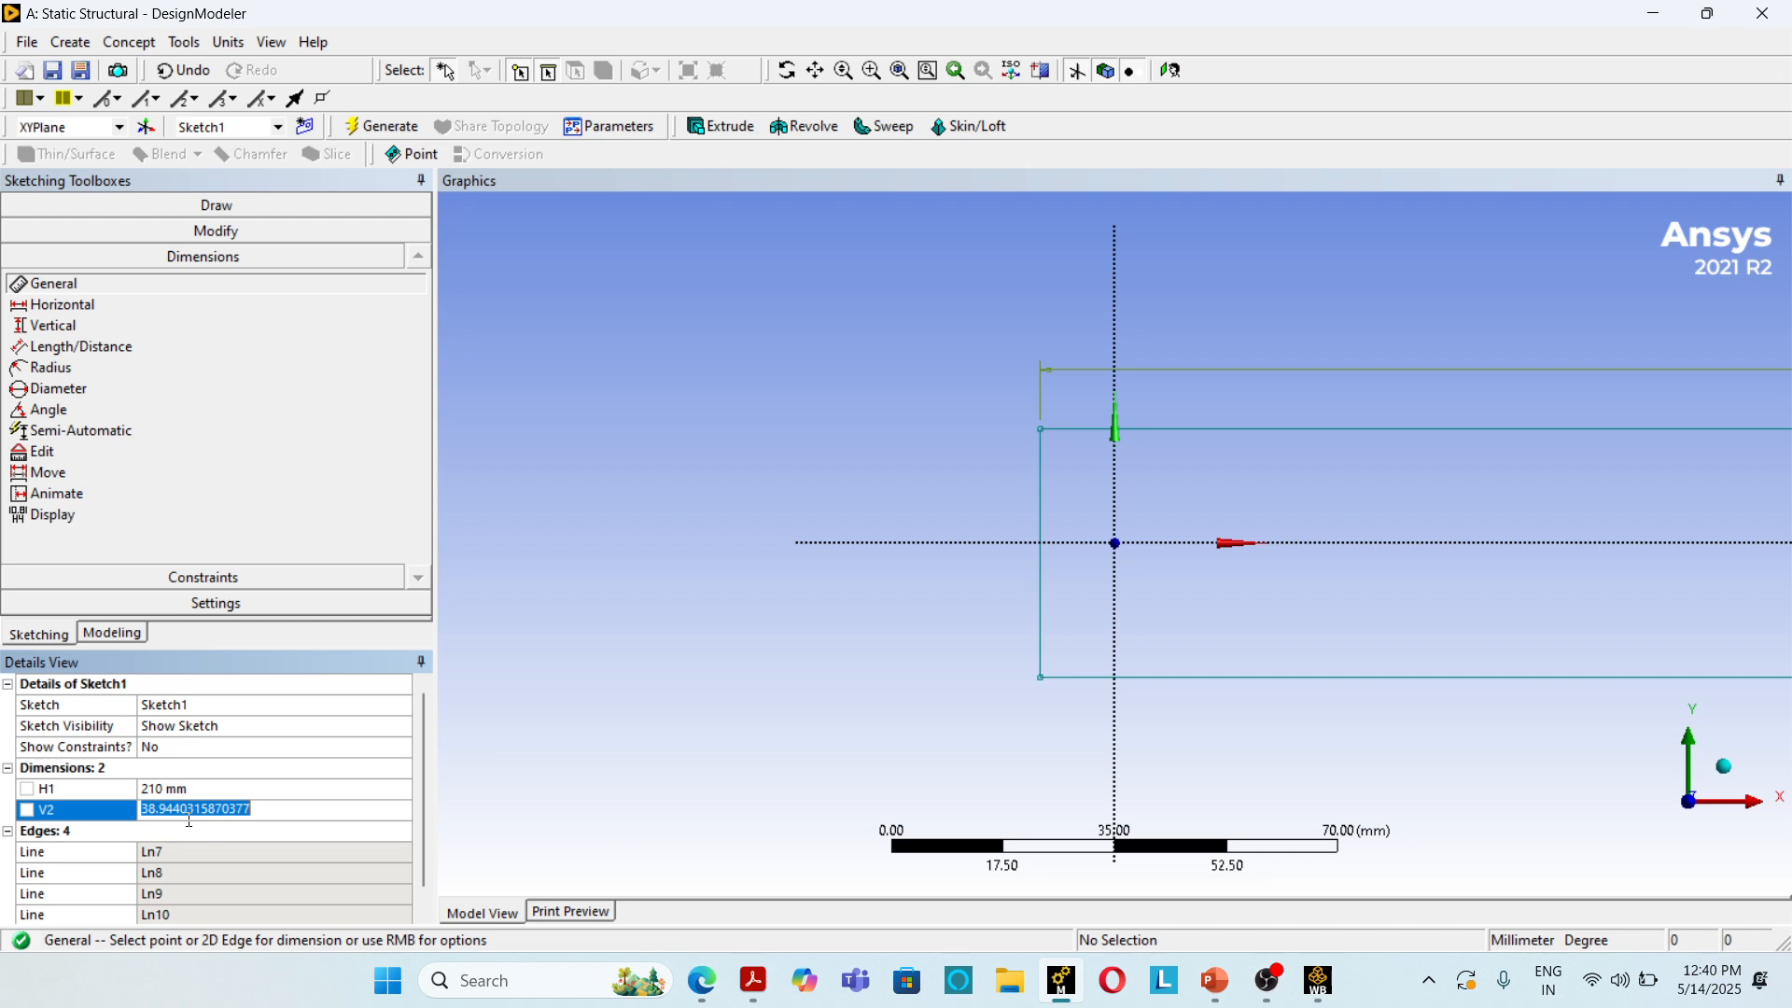
type("280")
key("Return")
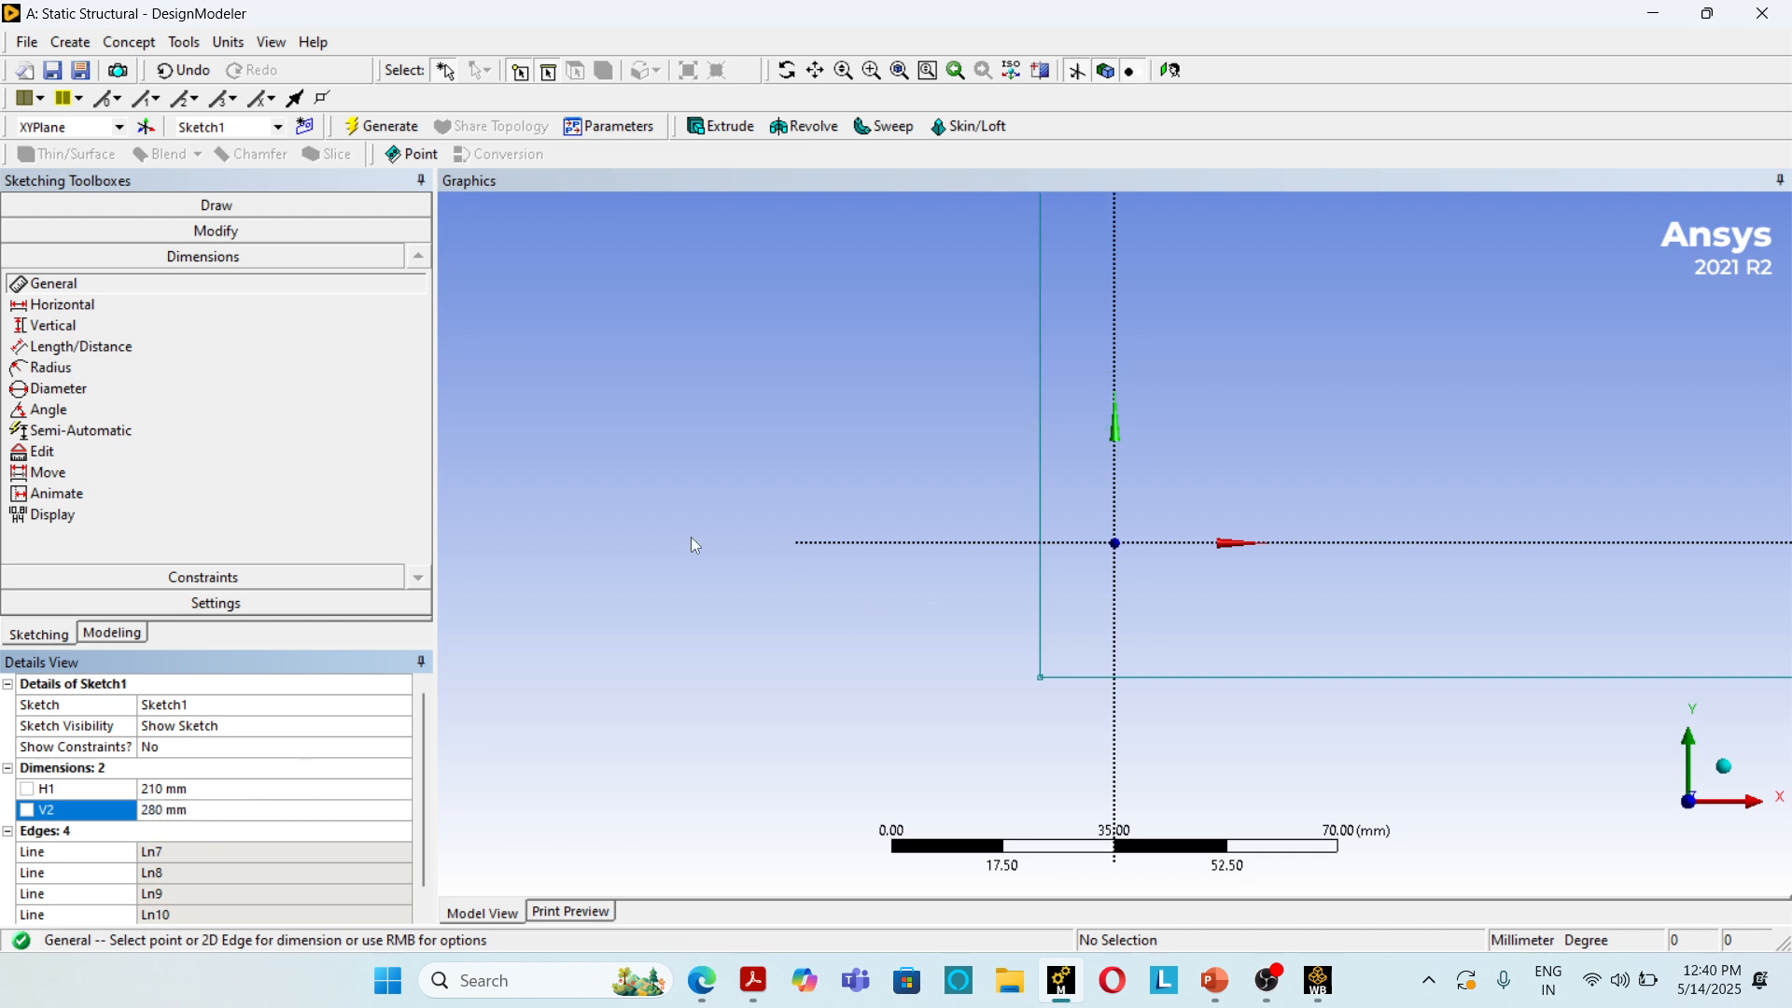
Step: Extrude the rectangle sketch to a fixed depth of 2200 mm and generate the column body
scroll(691, 535, "down", 10)
left_click(382, 126)
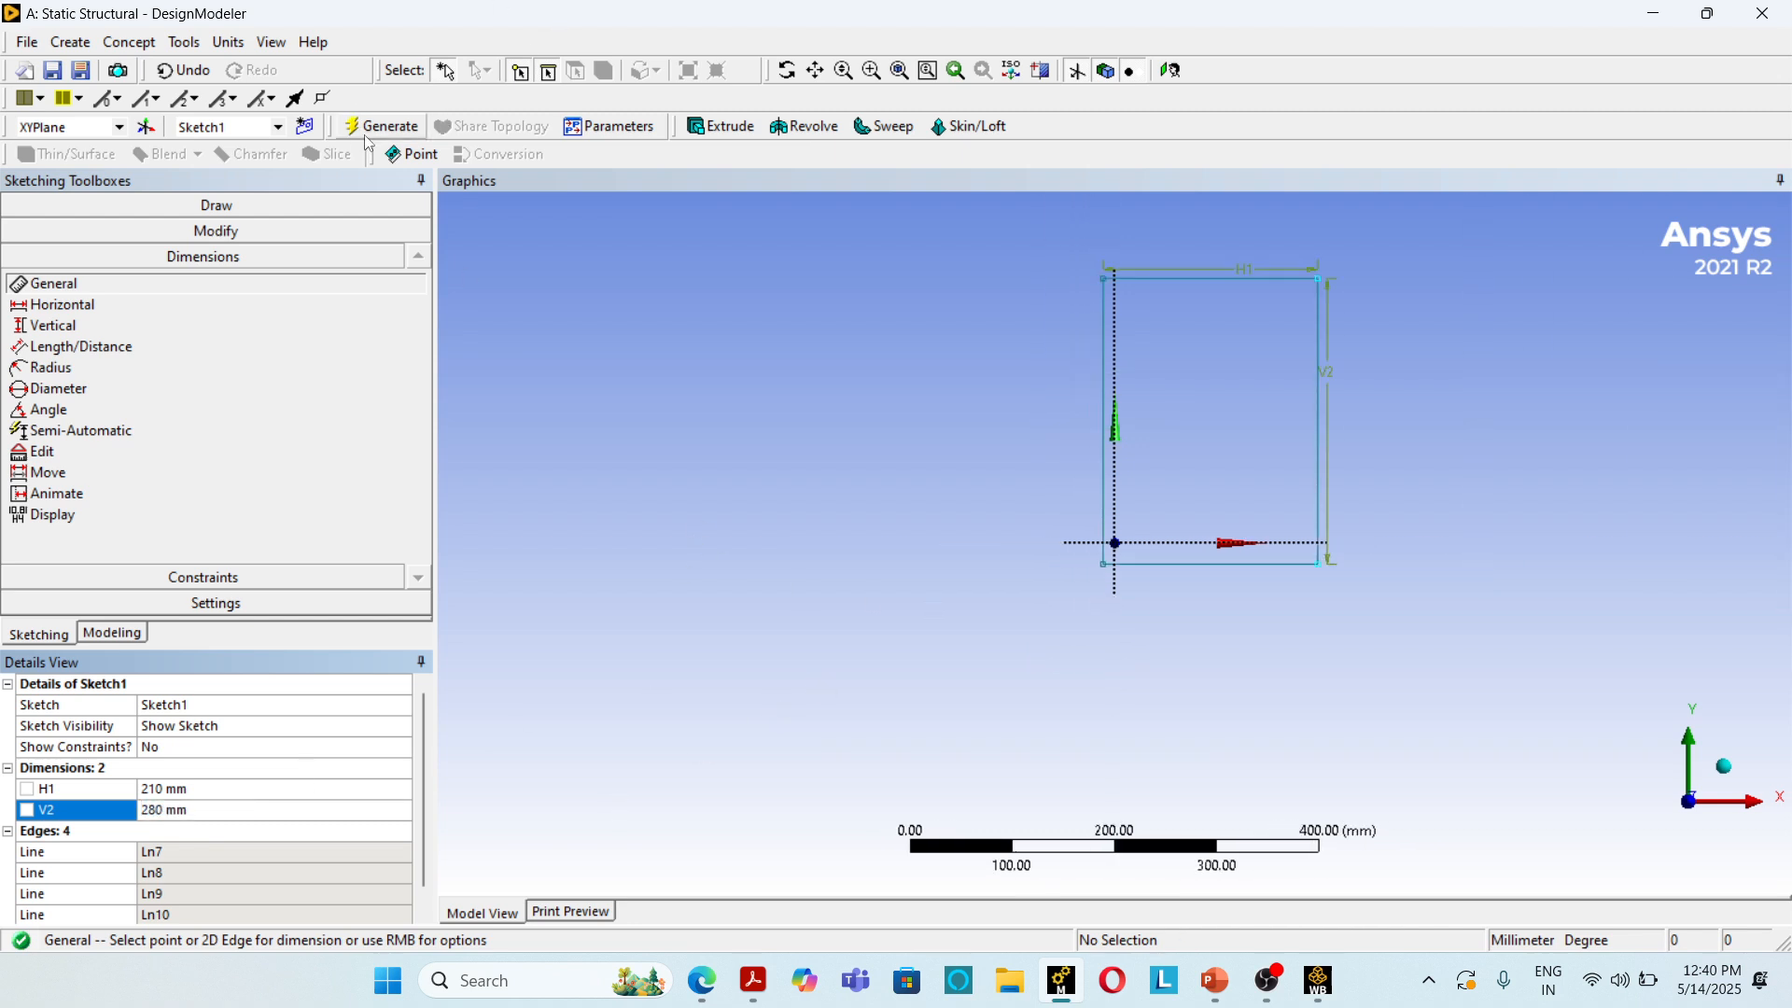
left_click(709, 133)
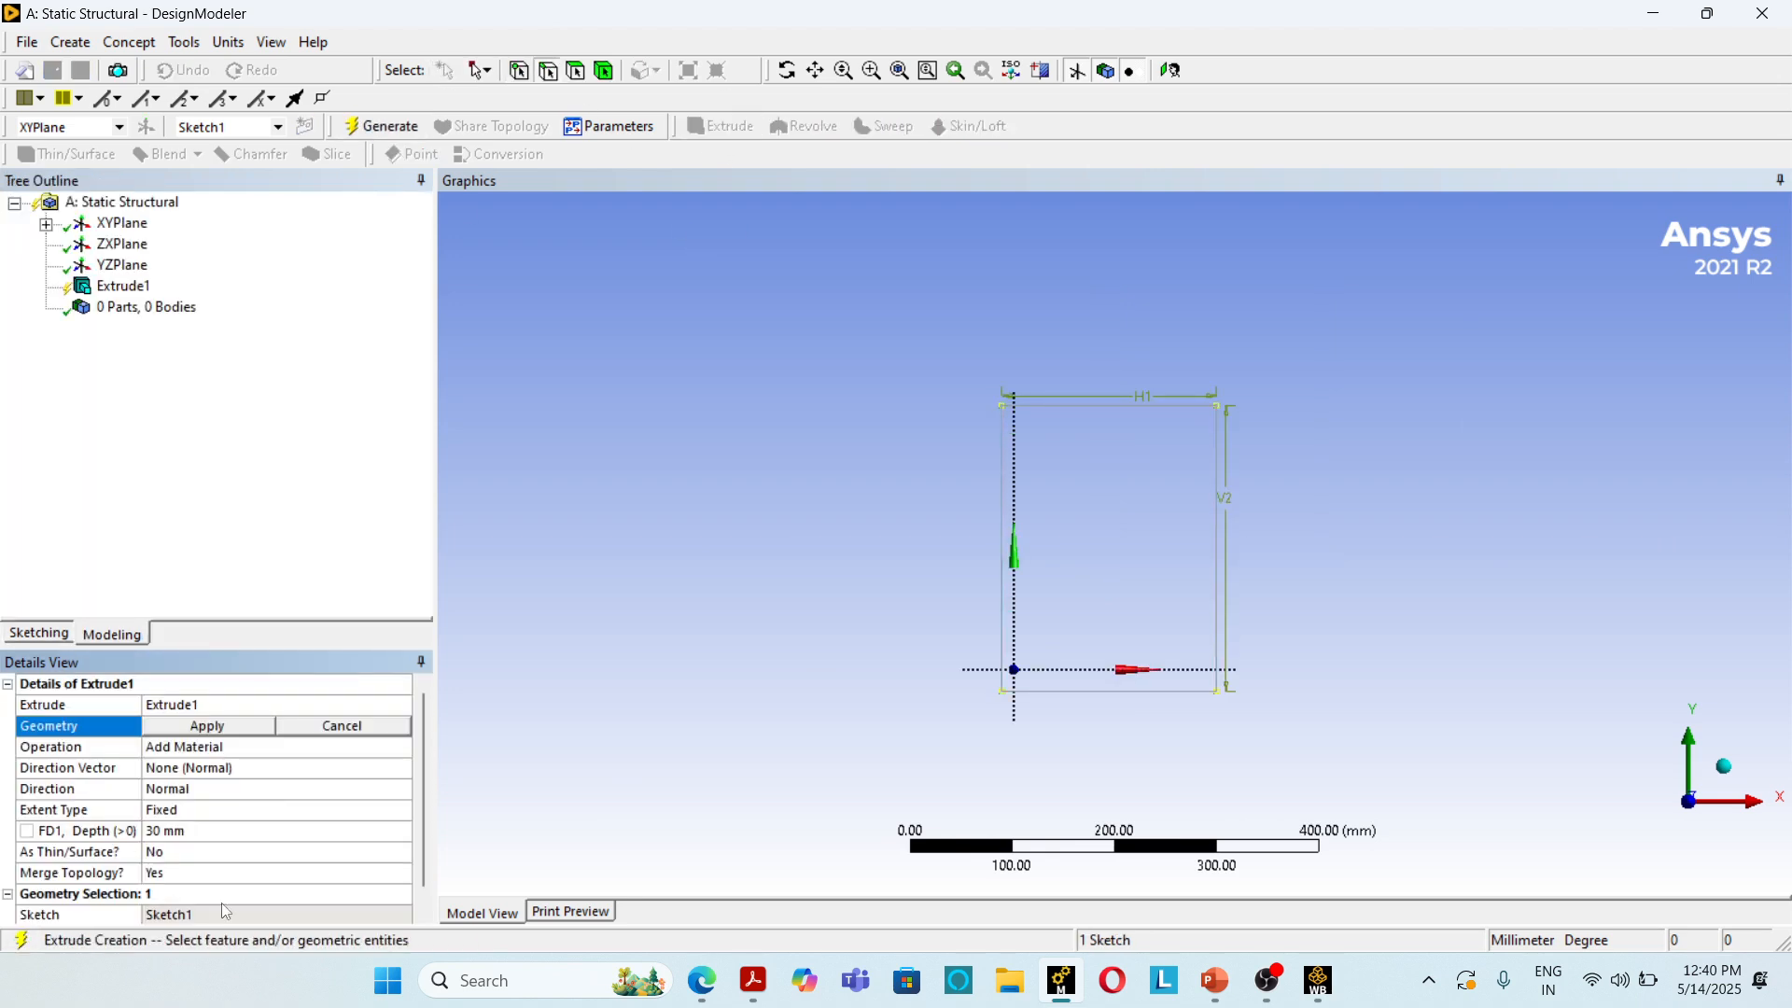
left_click(194, 841)
type("200")
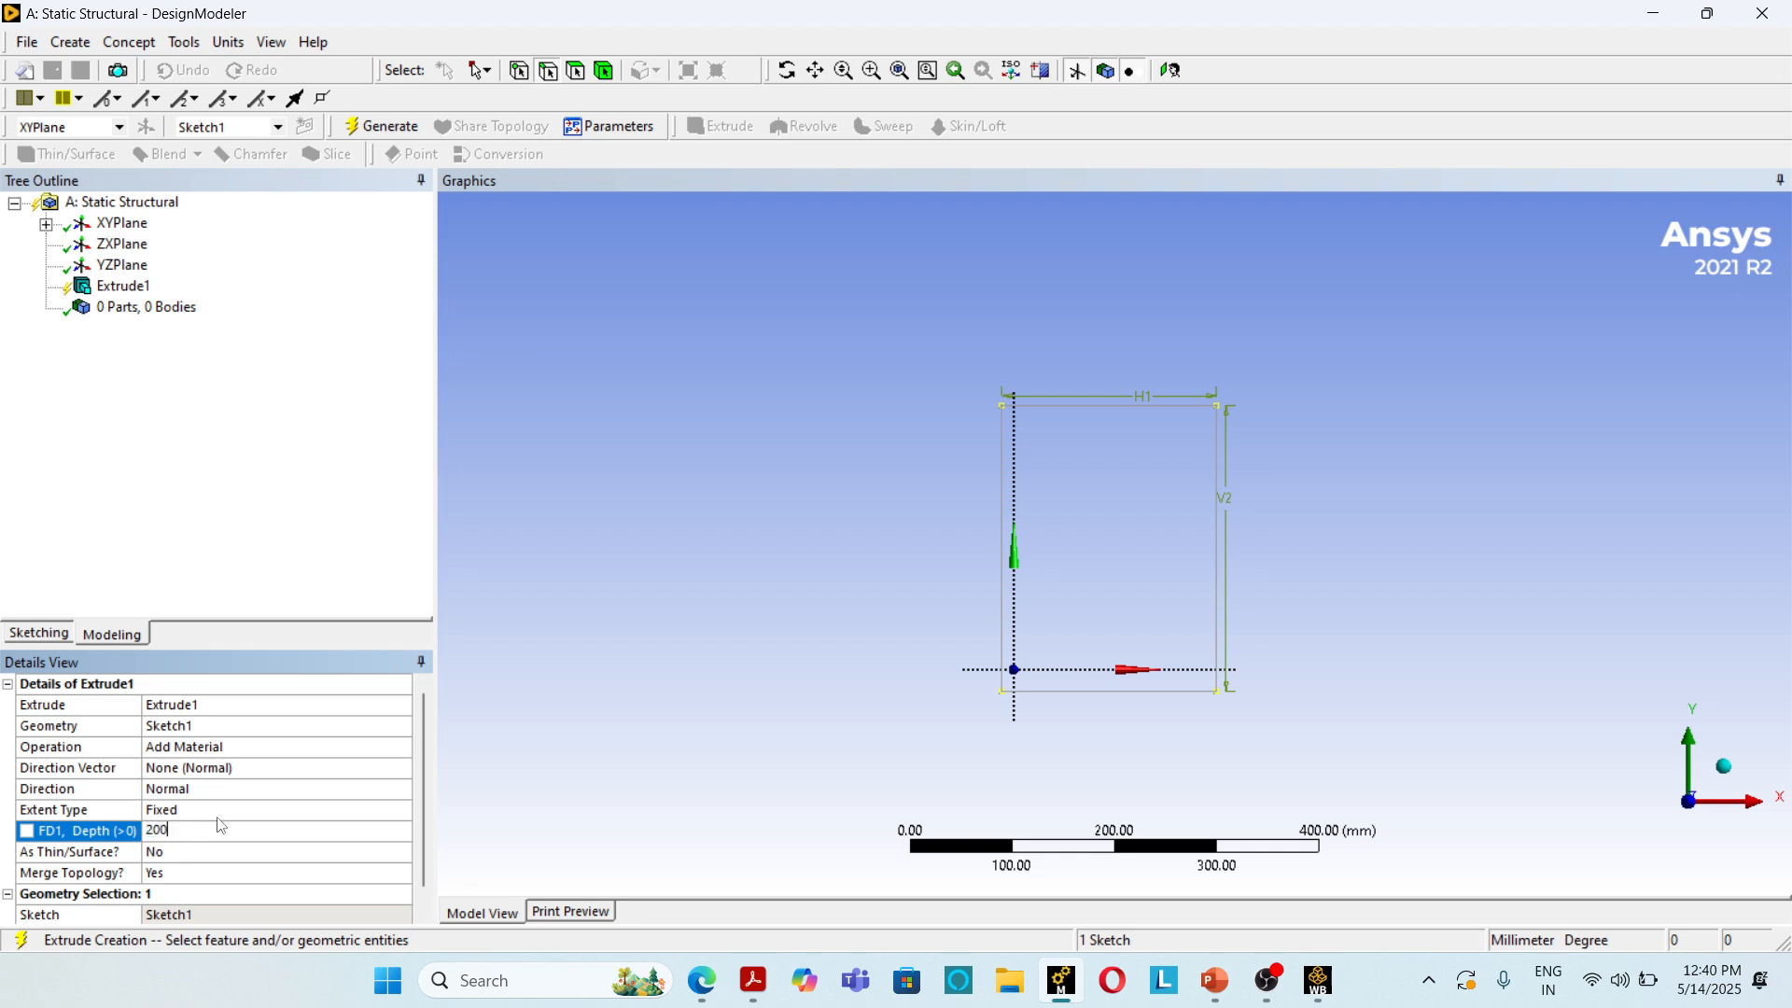
left_click(122, 822)
type("200")
left_click_drag(173, 832, 57, 840)
type("2200")
key("Return")
left_click(382, 126)
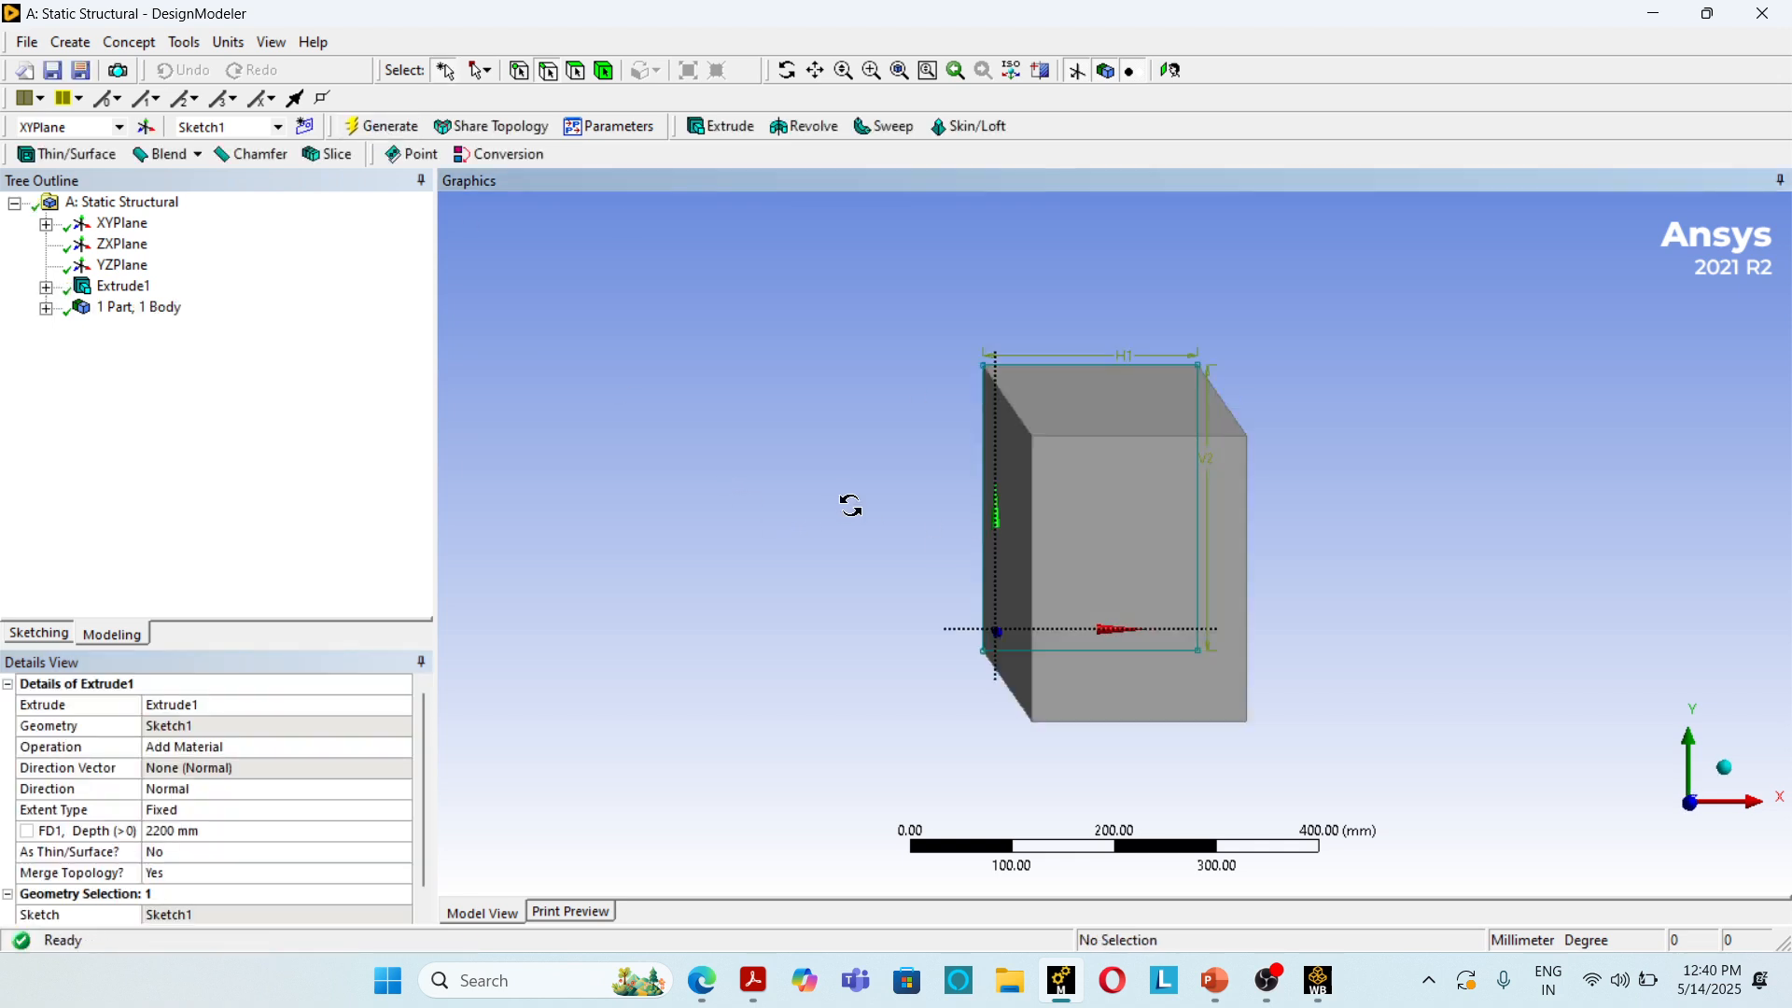
Step: Leave the geometry editor for the project schematic and open the Static Structural model in Mechanical
middle_click_drag(850, 504, 736, 775)
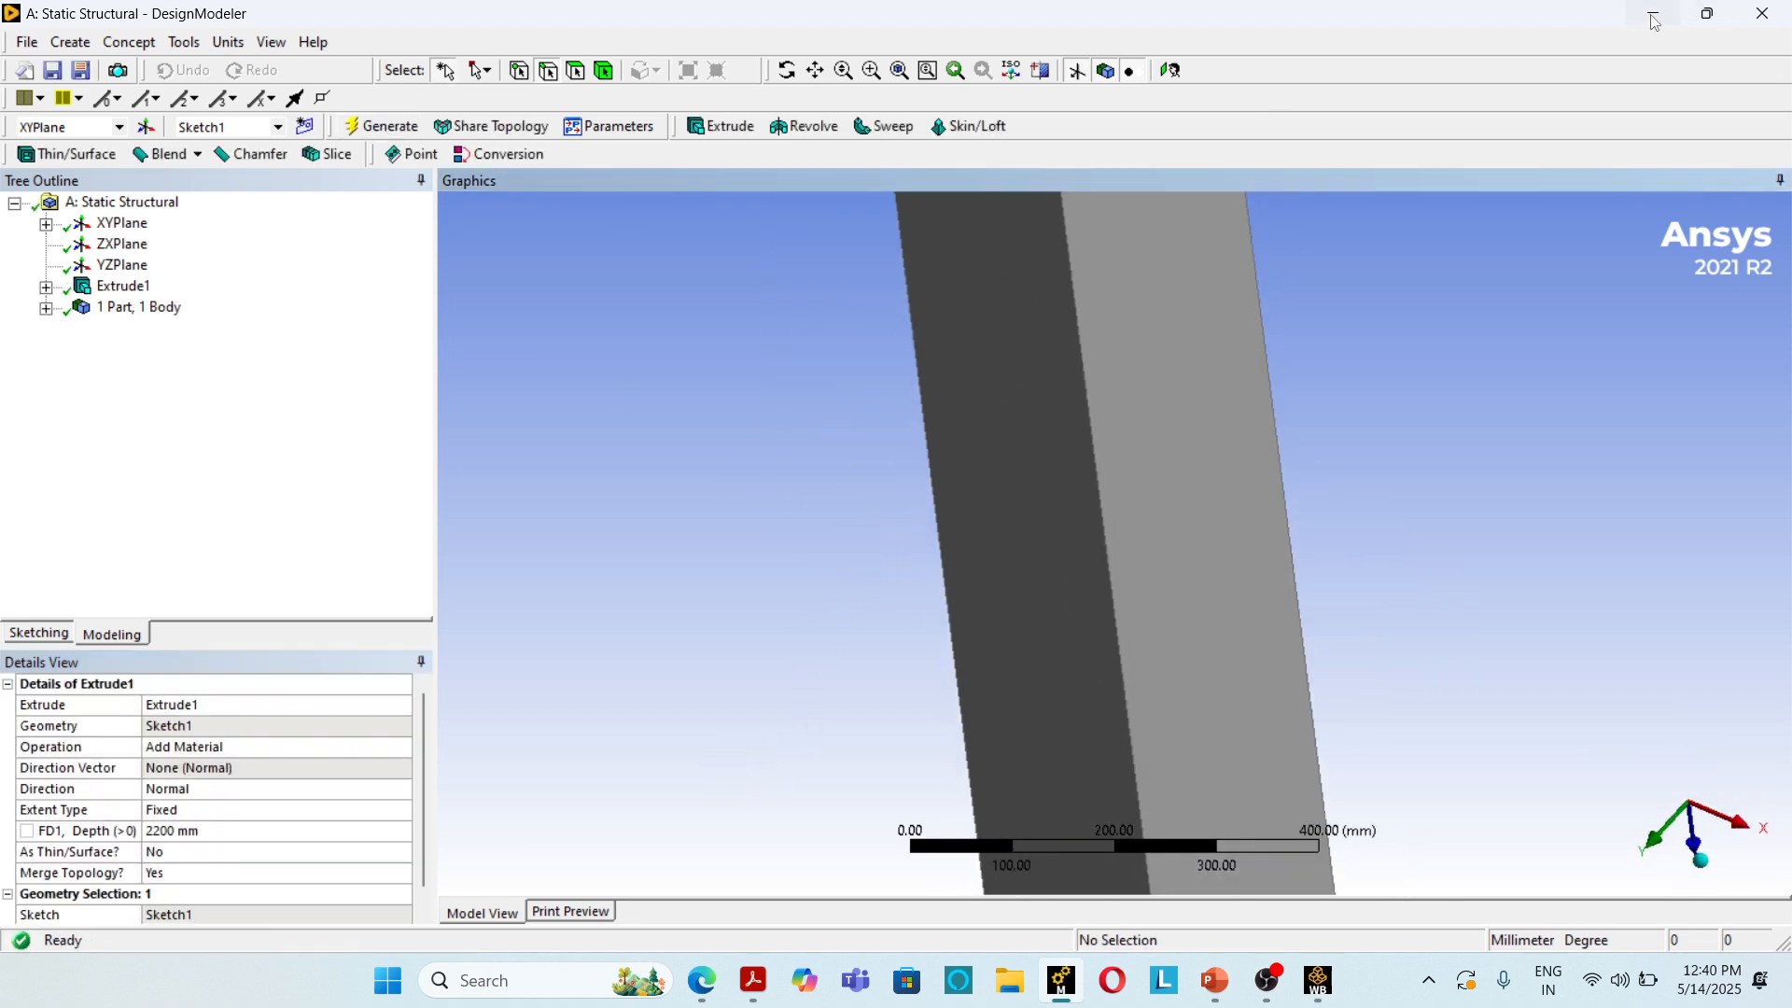
left_click(1652, 15)
double_click(344, 277)
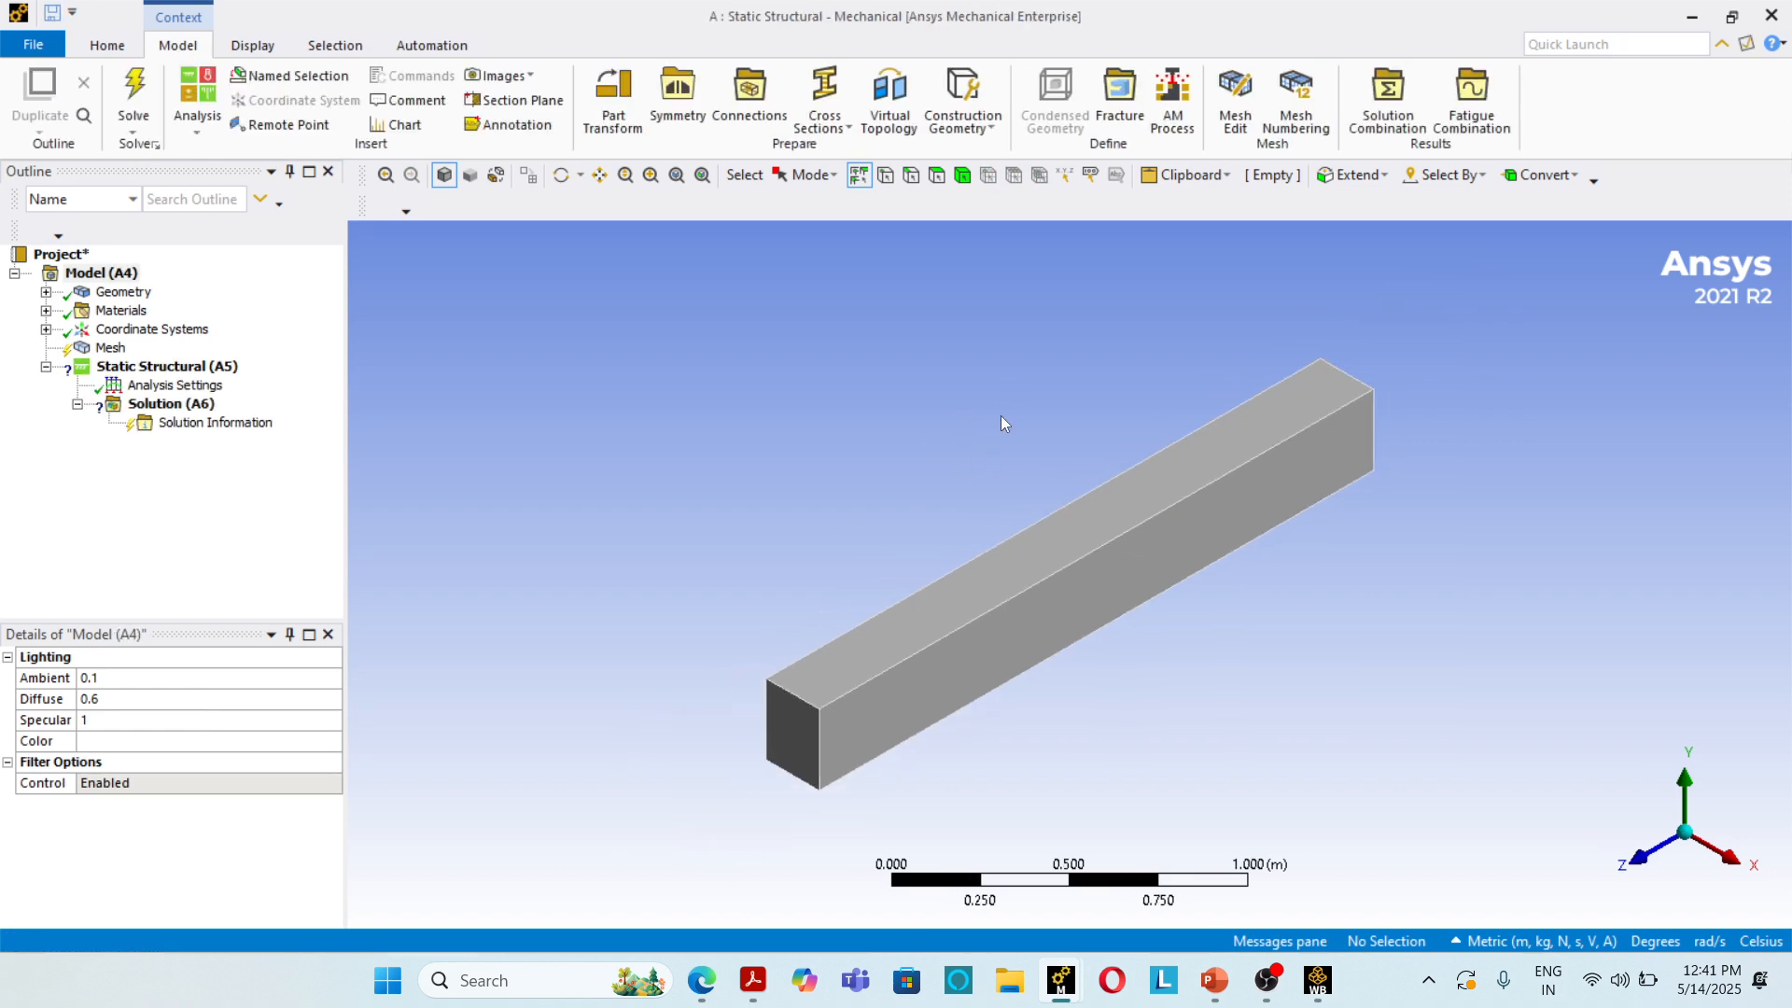
Step: Assign the Aluminium material to the solid column body and generate its mesh with the default element size
middle_click_drag(1002, 420, 820, 519)
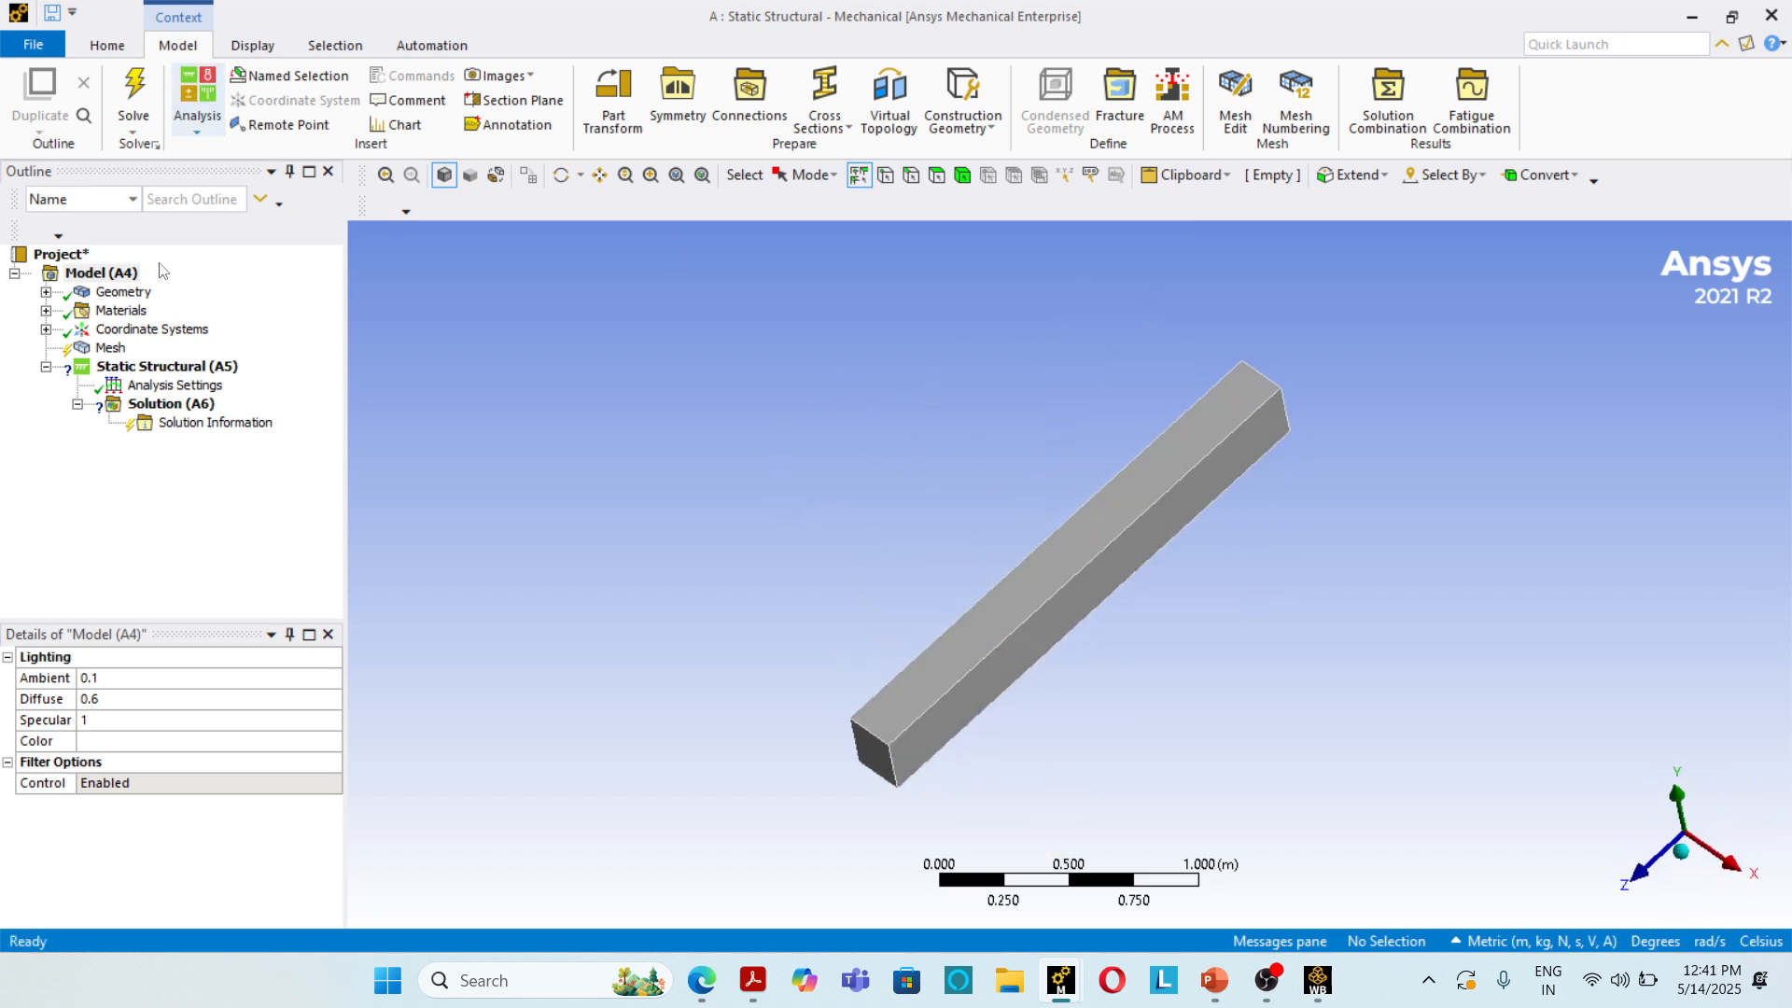
left_click(45, 292)
left_click(140, 310)
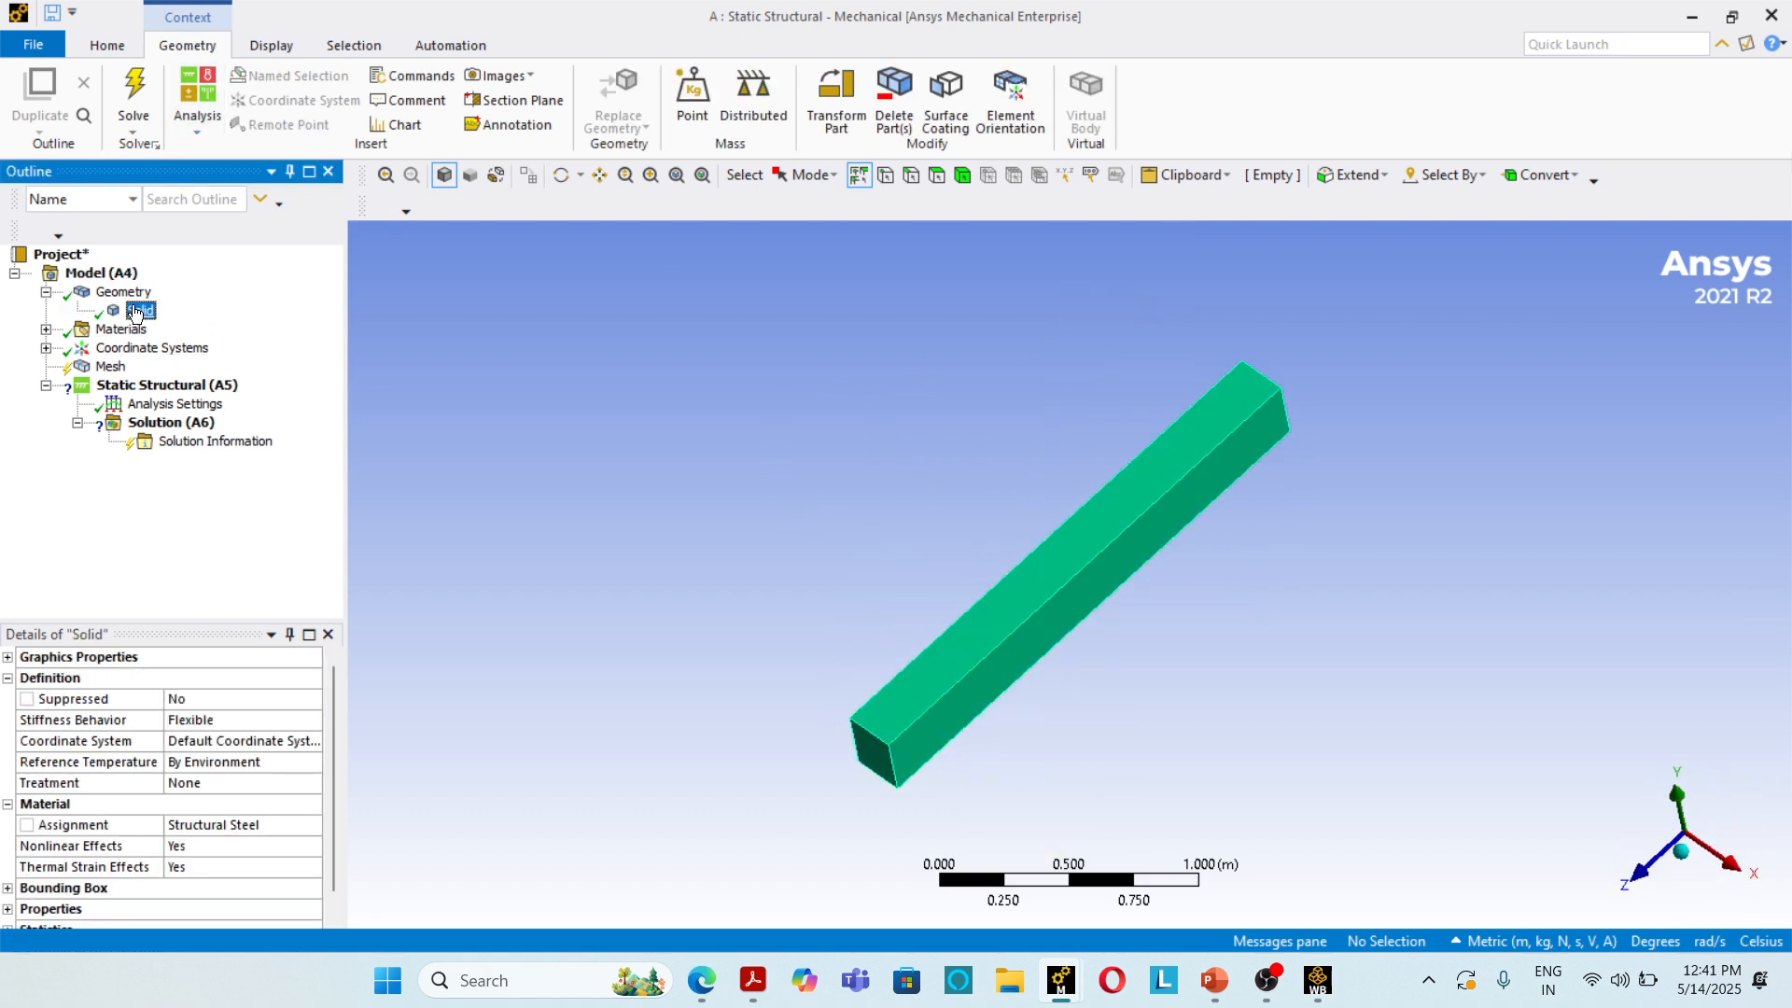
left_click(293, 832)
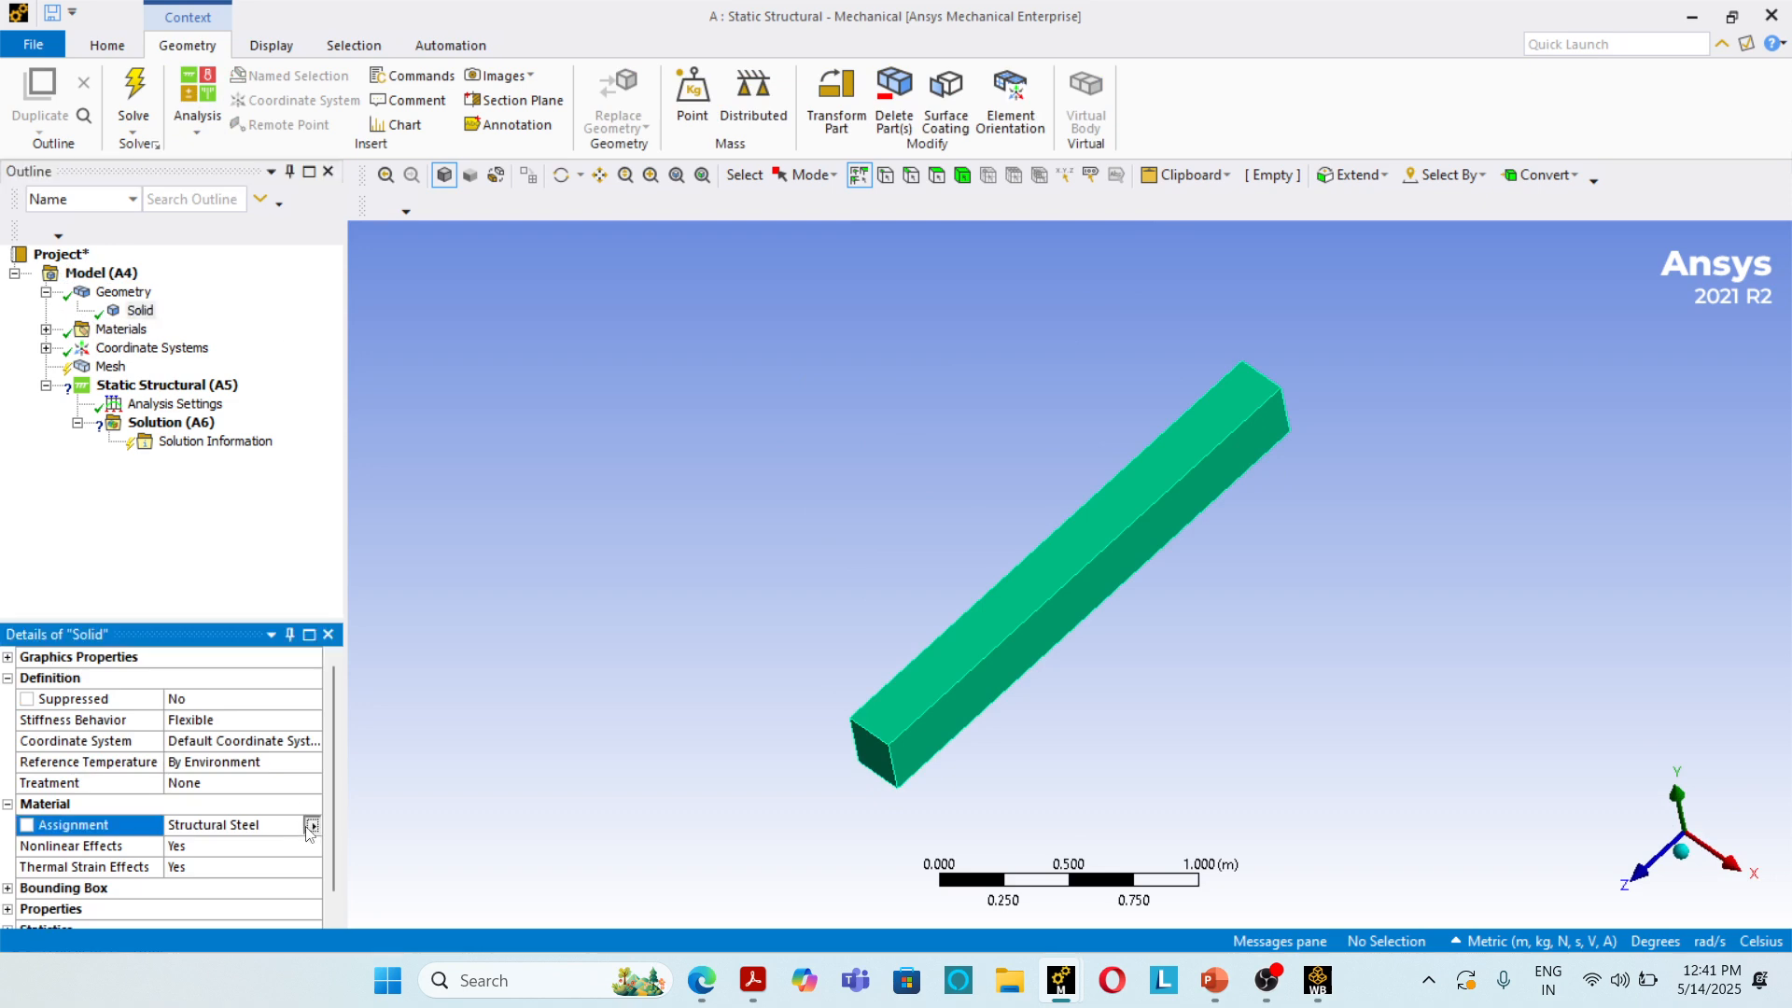
left_click(312, 825)
left_click(411, 622)
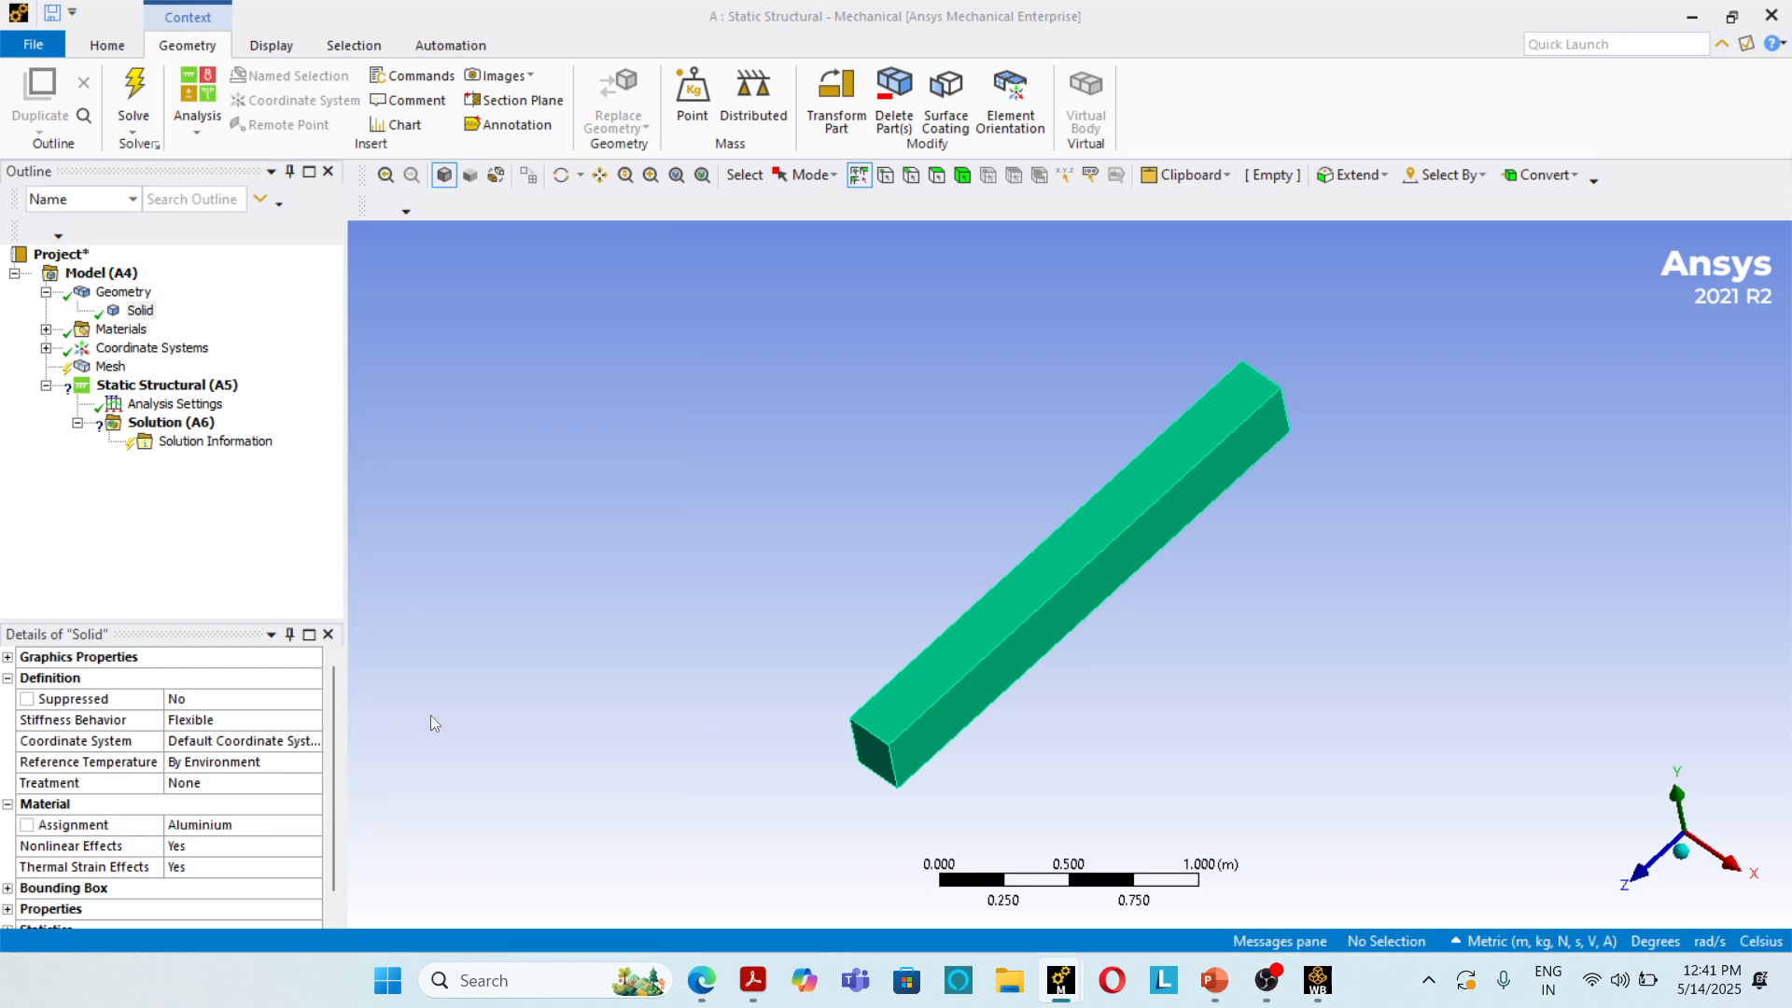
left_click(109, 369)
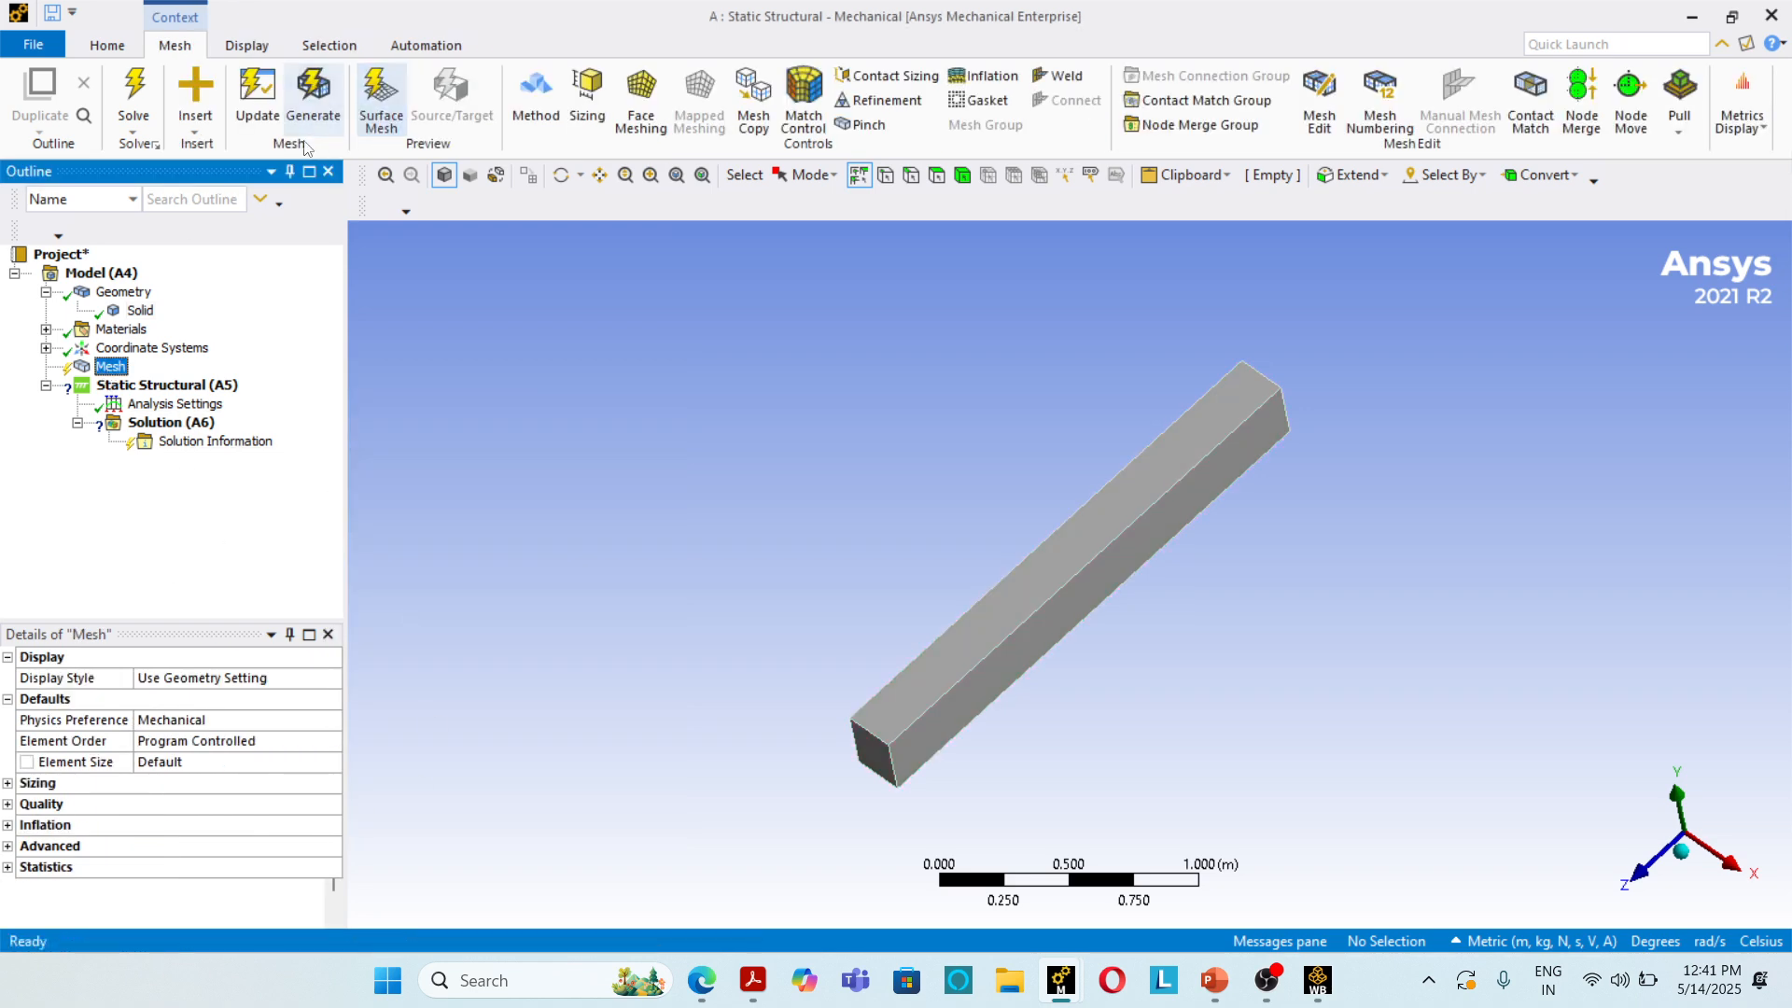
left_click(295, 106)
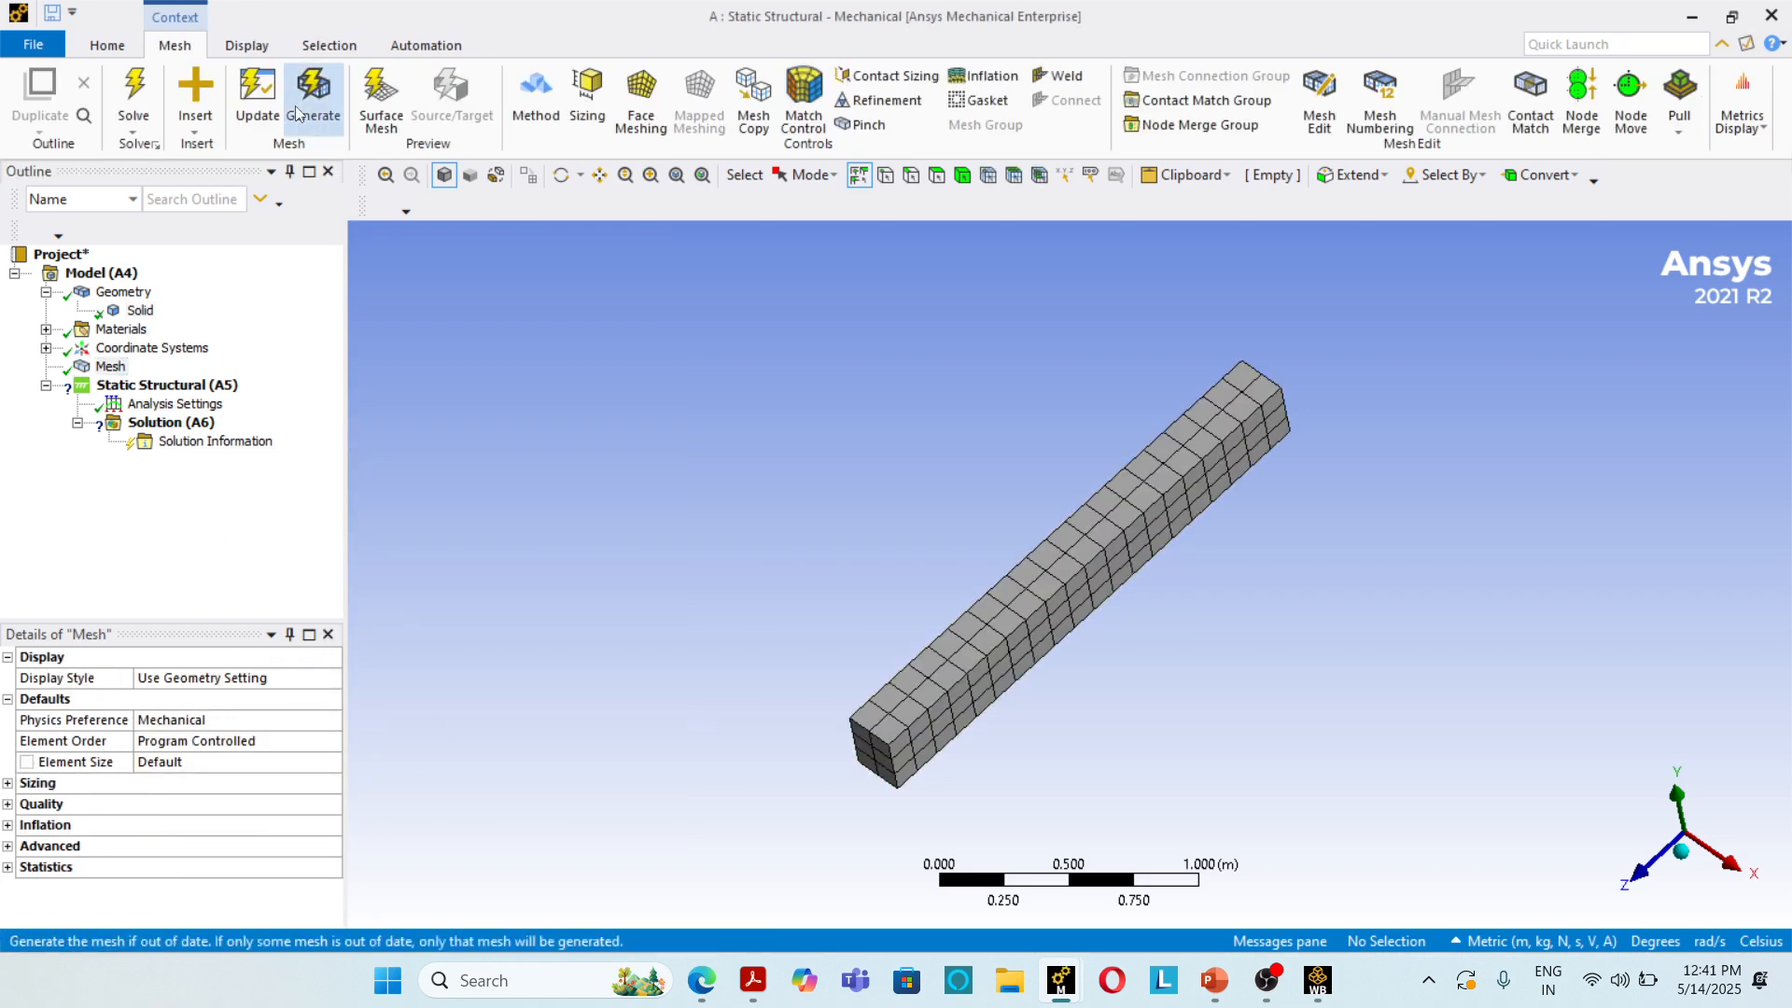
Step: Add a fixed support to the static structural analysis on the column's end face in the positive Z direction
left_click(166, 385)
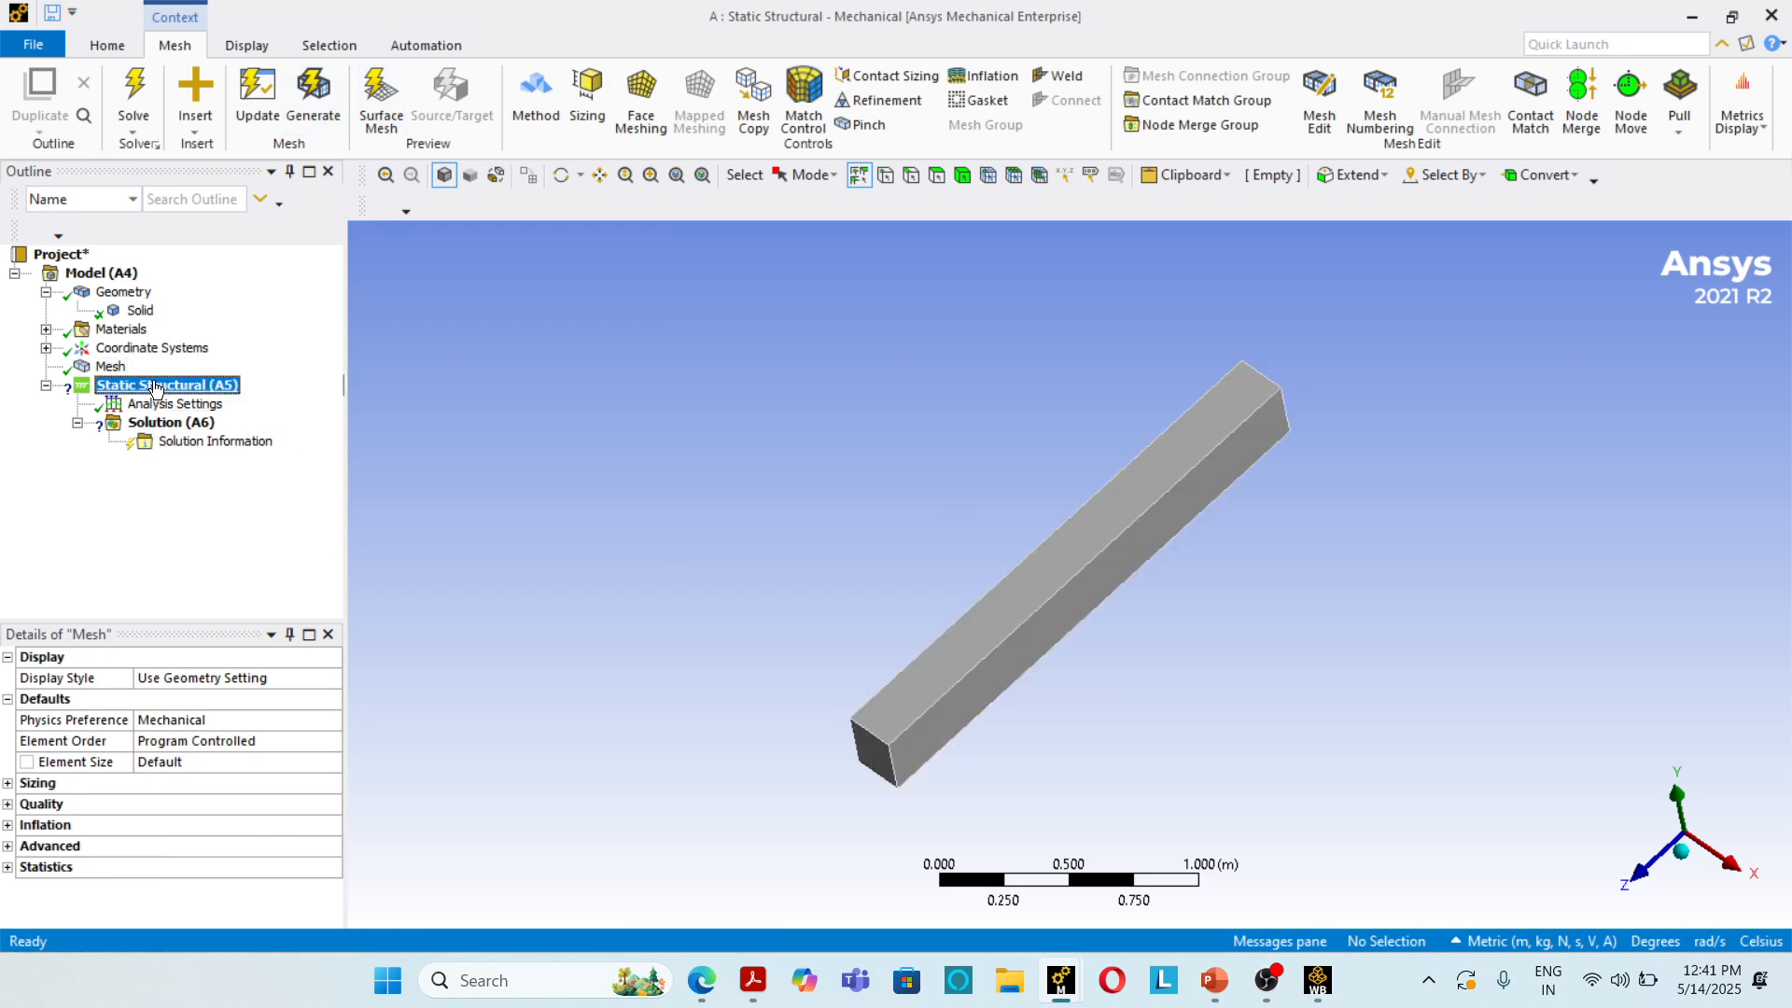
left_click(875, 75)
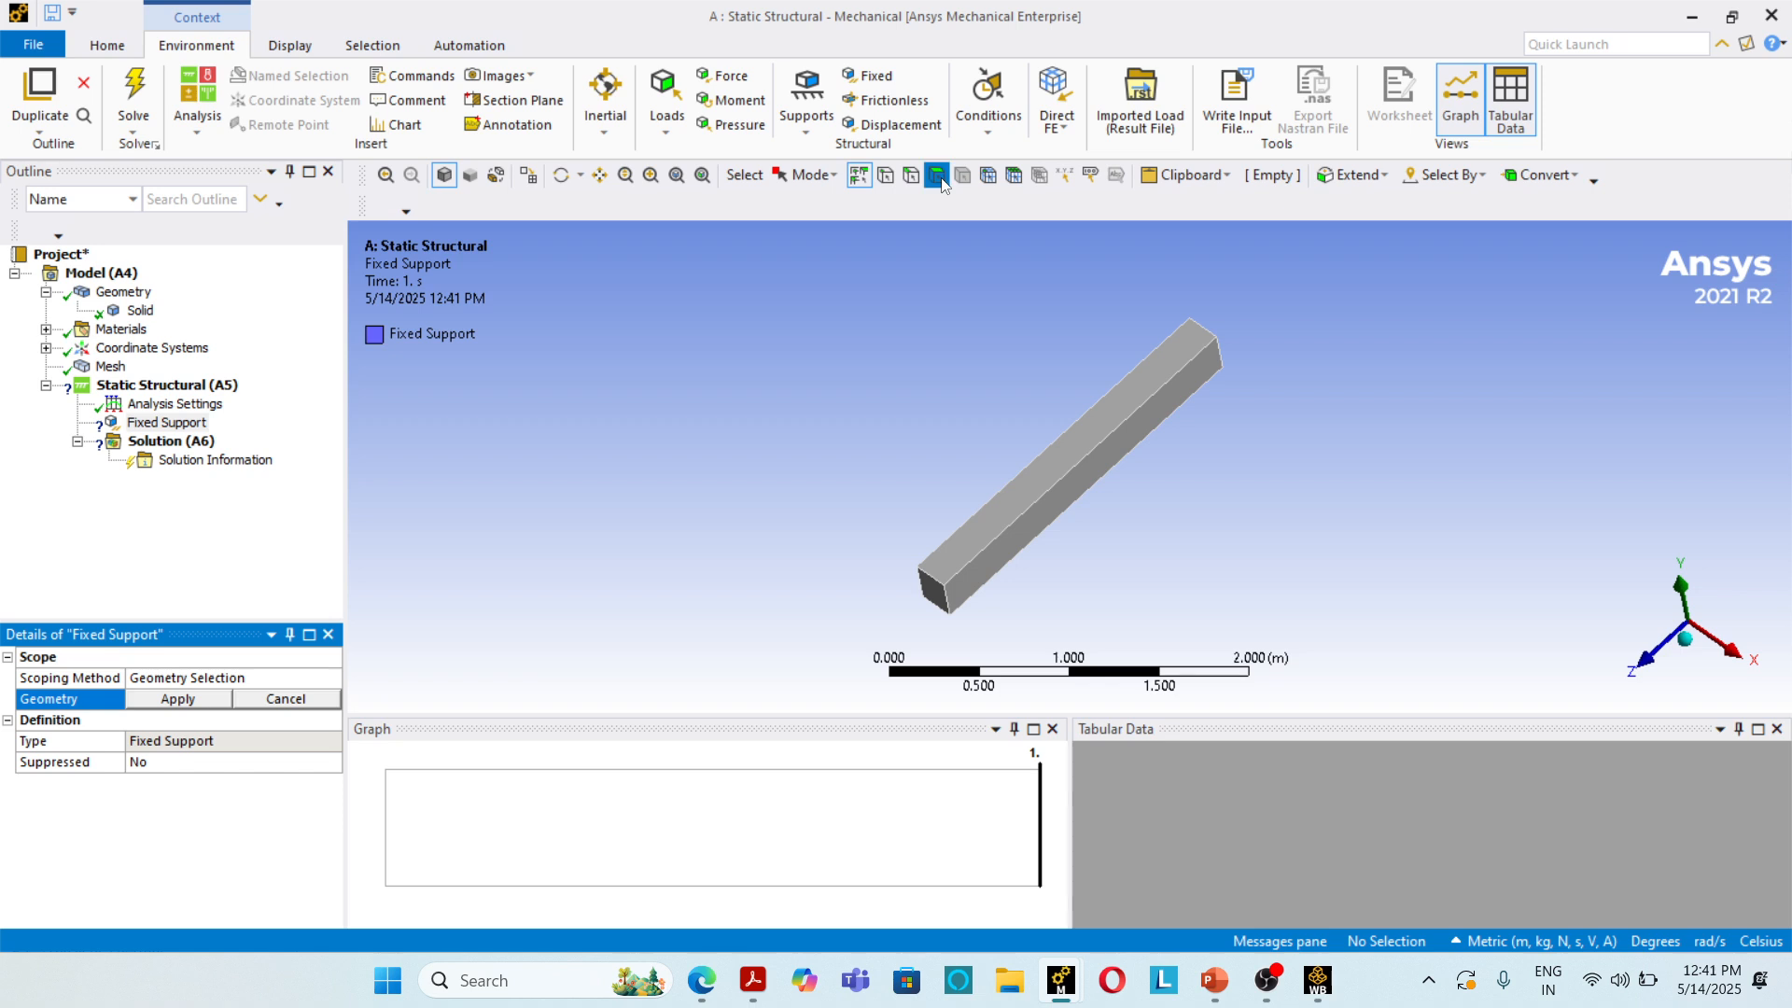
left_click(930, 594)
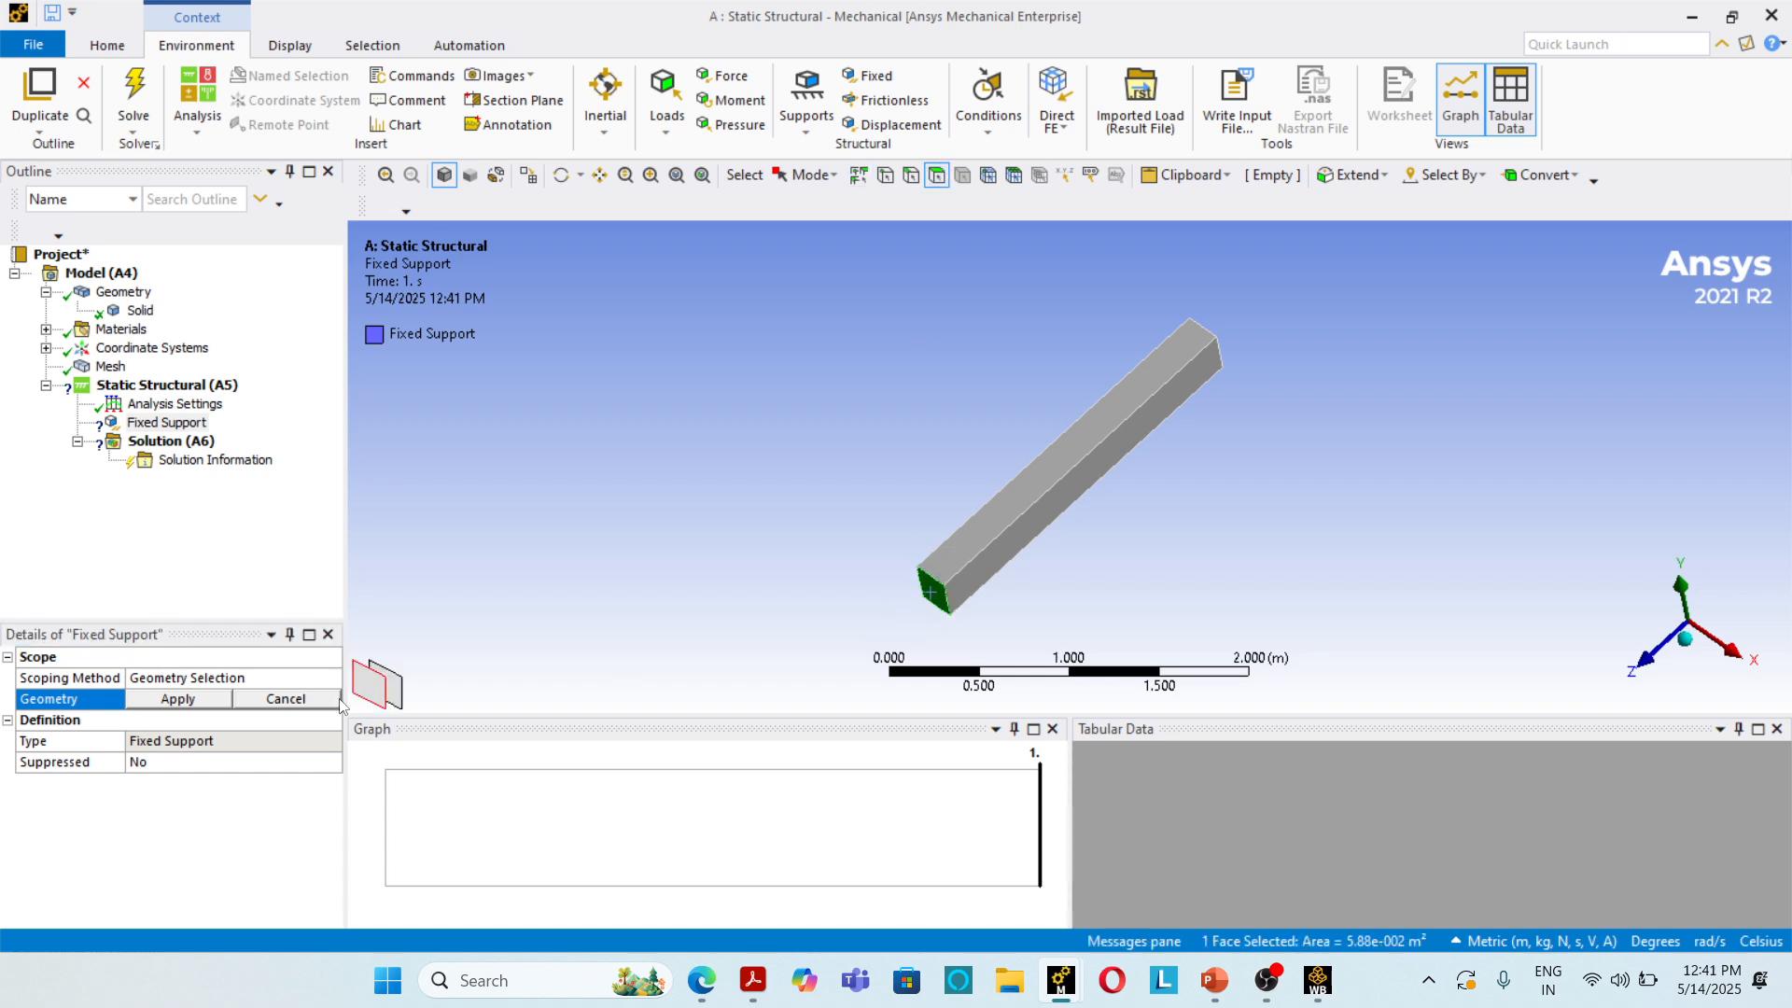
left_click(190, 702)
Step: Add a force to the column's free end face, opposite the fixed support
scroll(909, 433, "down", 2)
middle_click_drag(910, 433, 519, 352)
scroll(1163, 427, "up", 3)
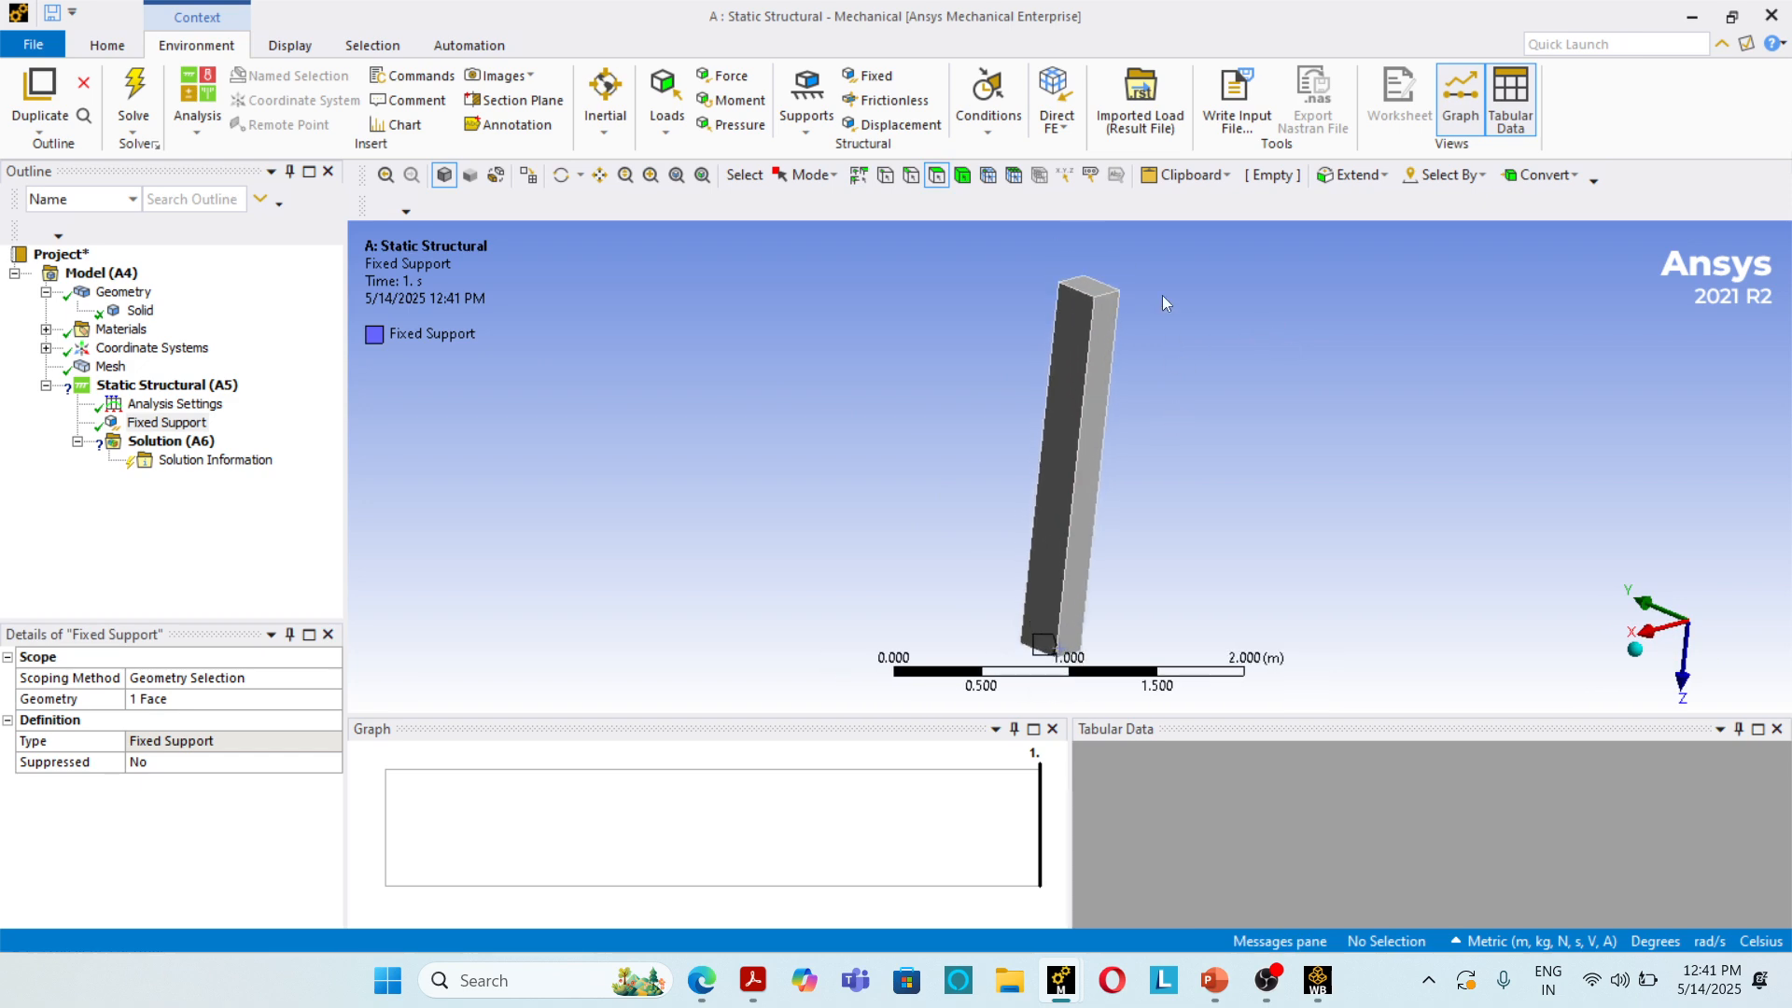
left_click(733, 76)
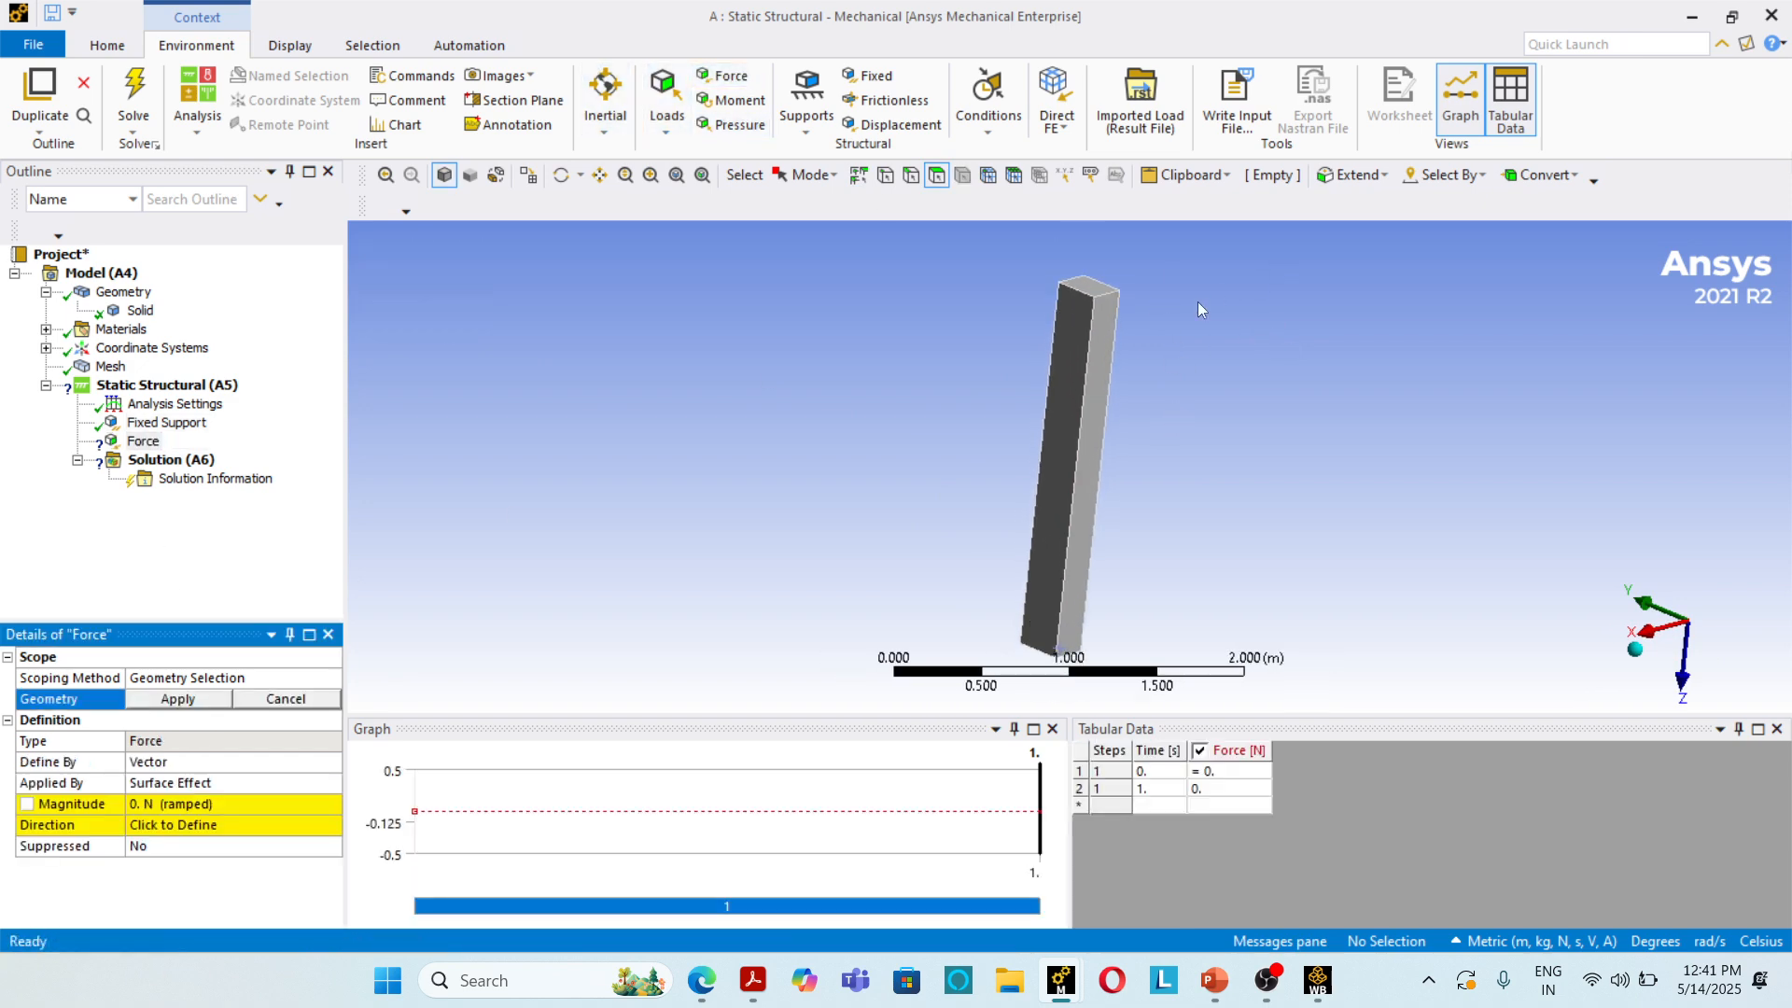
left_click(1097, 292)
left_click(185, 700)
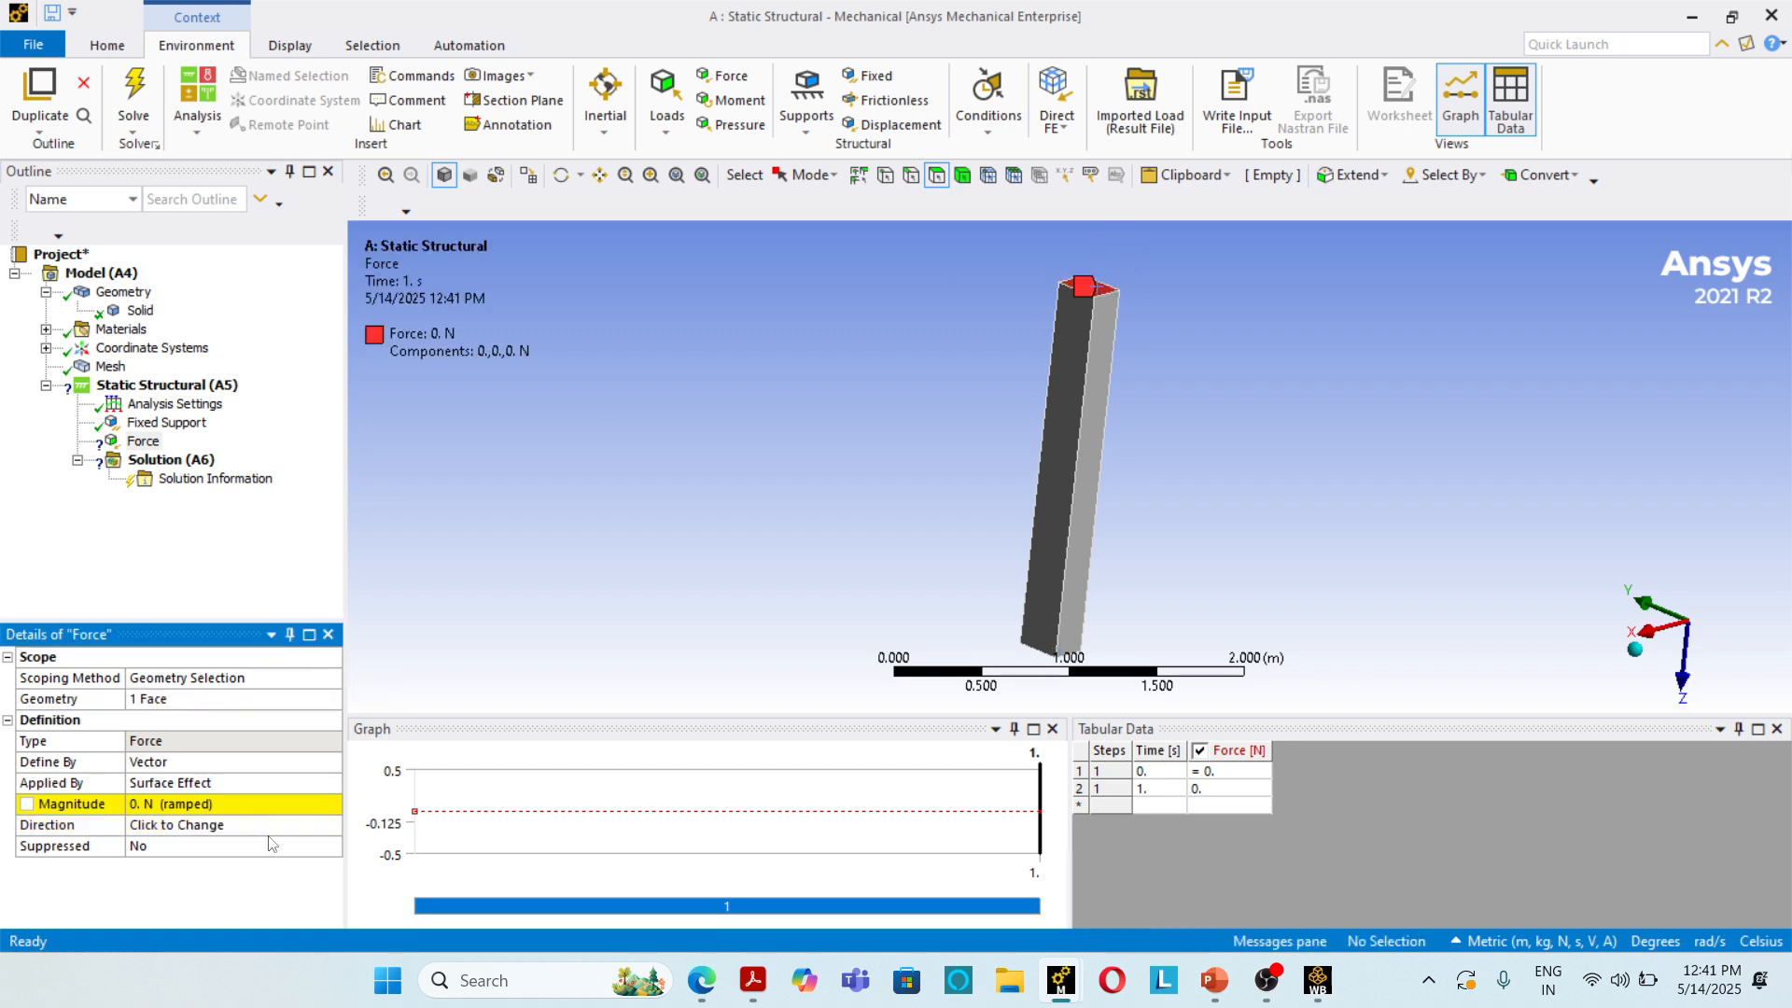
Step: Define the force by components and set its Z component to 1 N
left_click(273, 763)
left_click(331, 764)
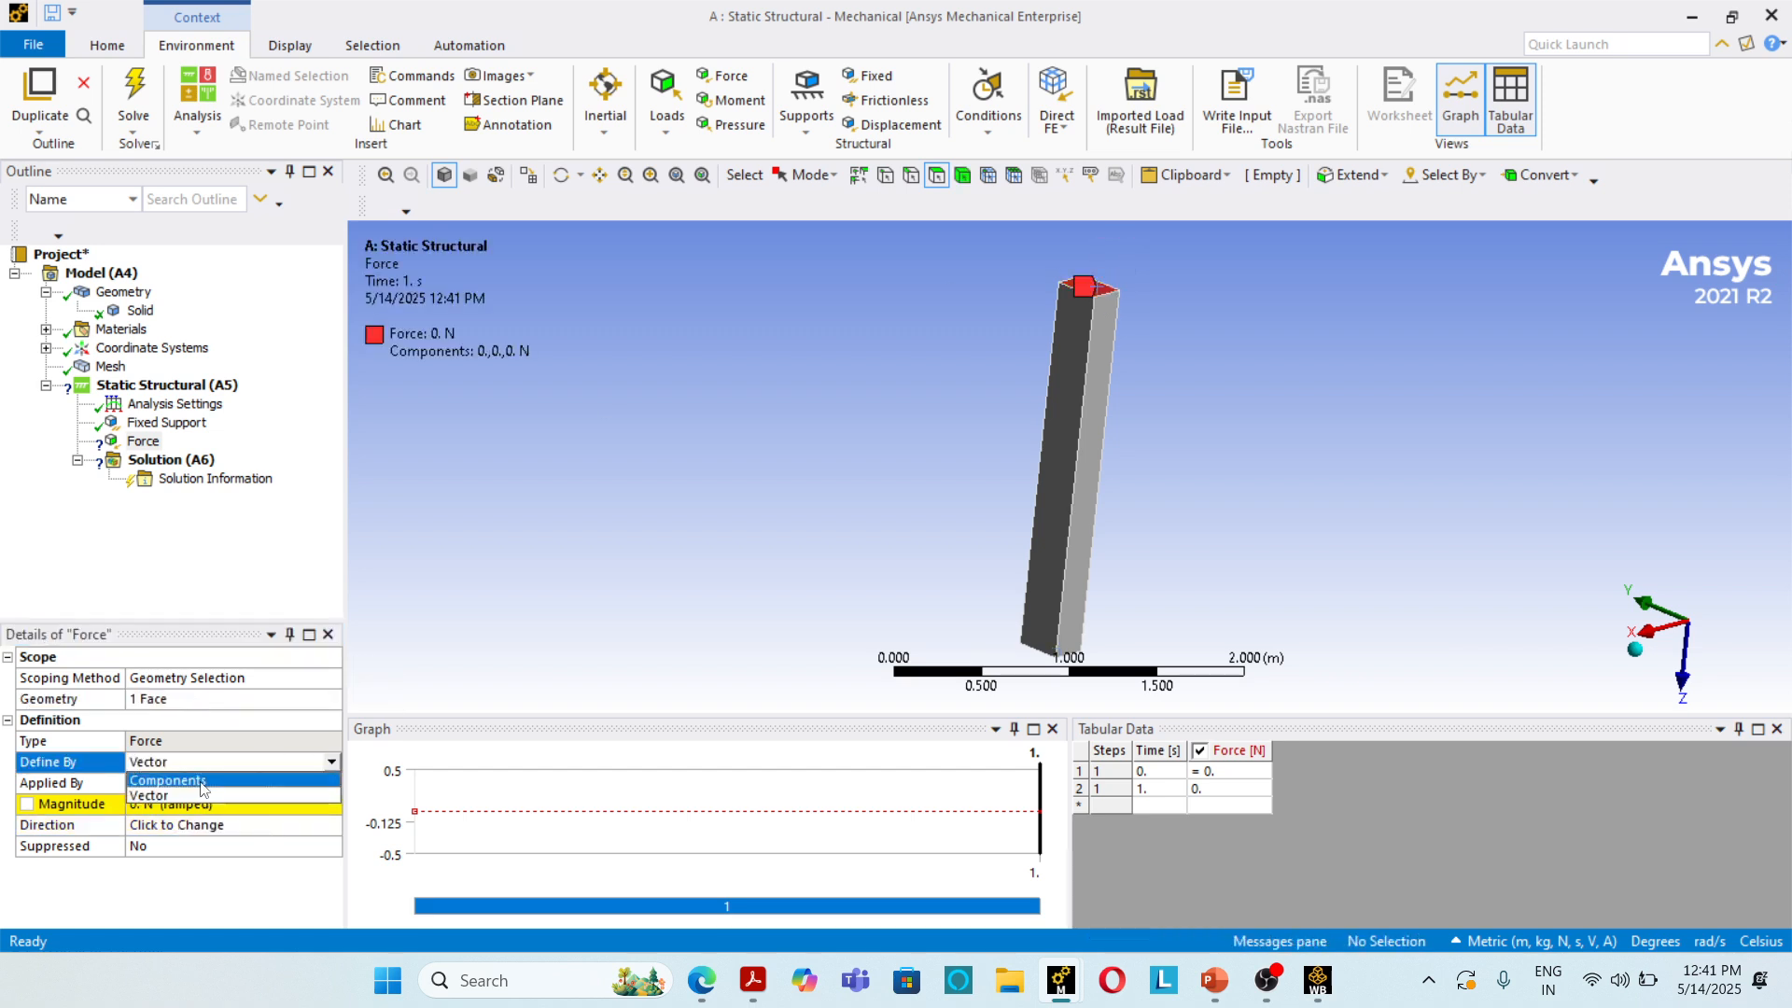
left_click(200, 803)
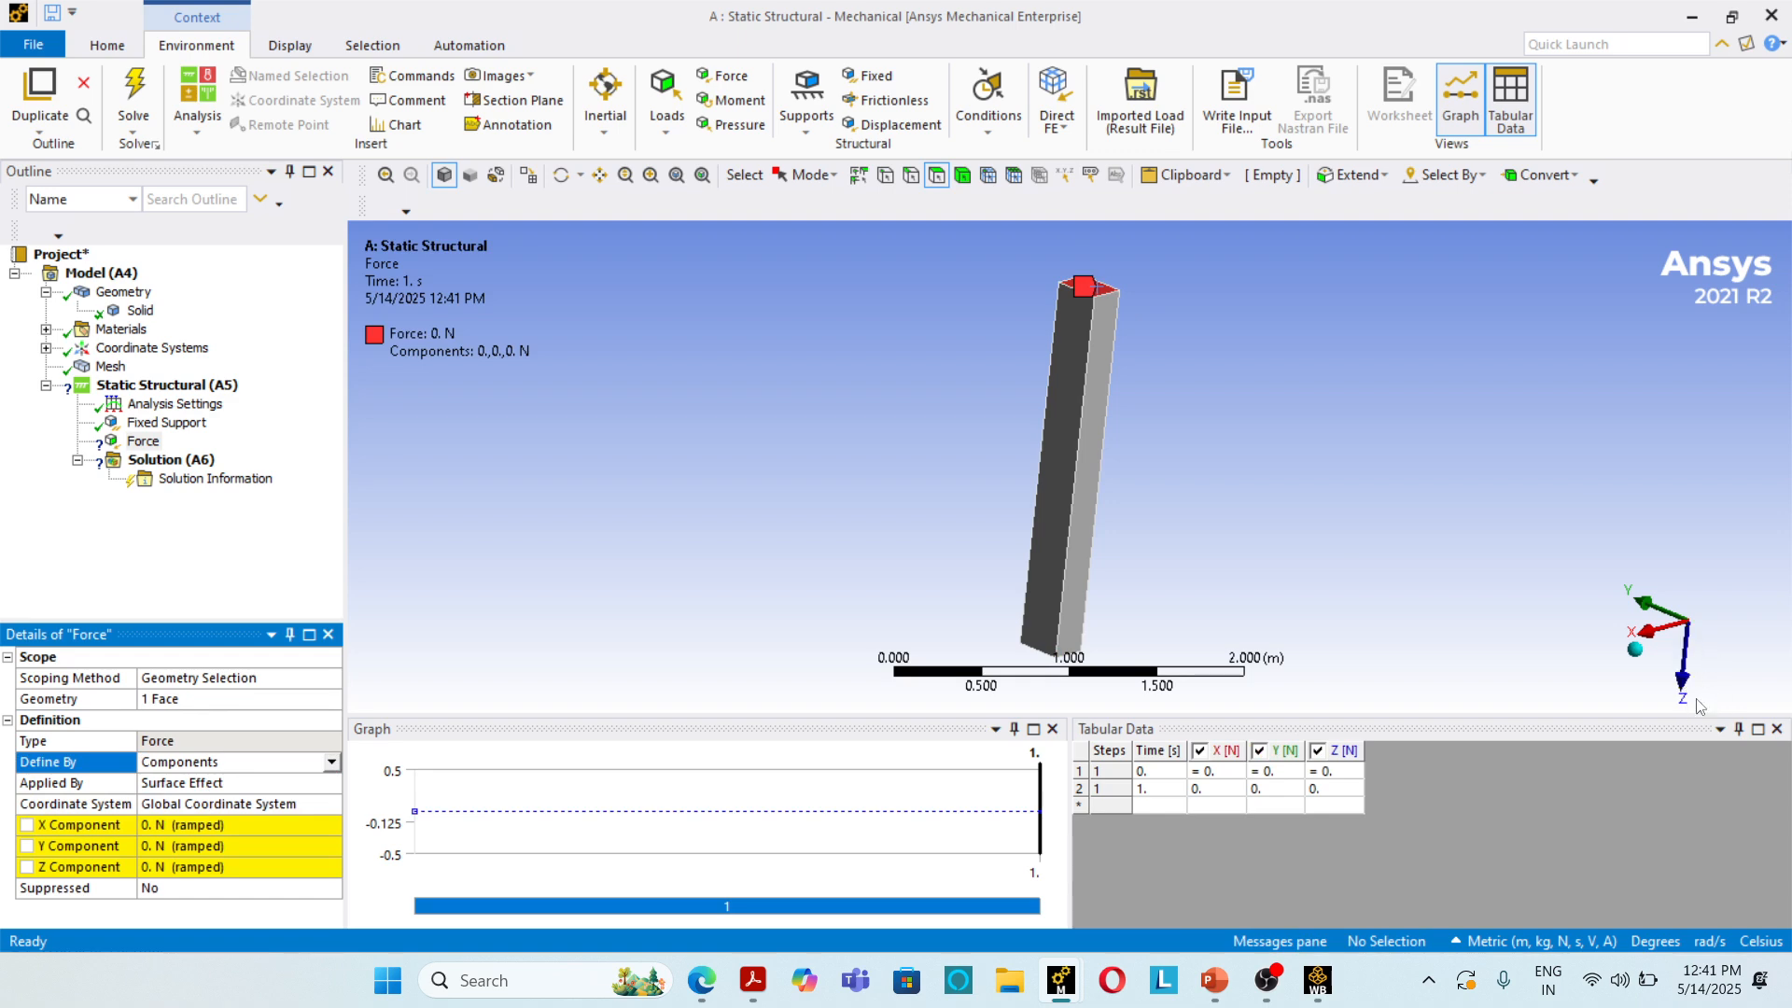
left_click(214, 868)
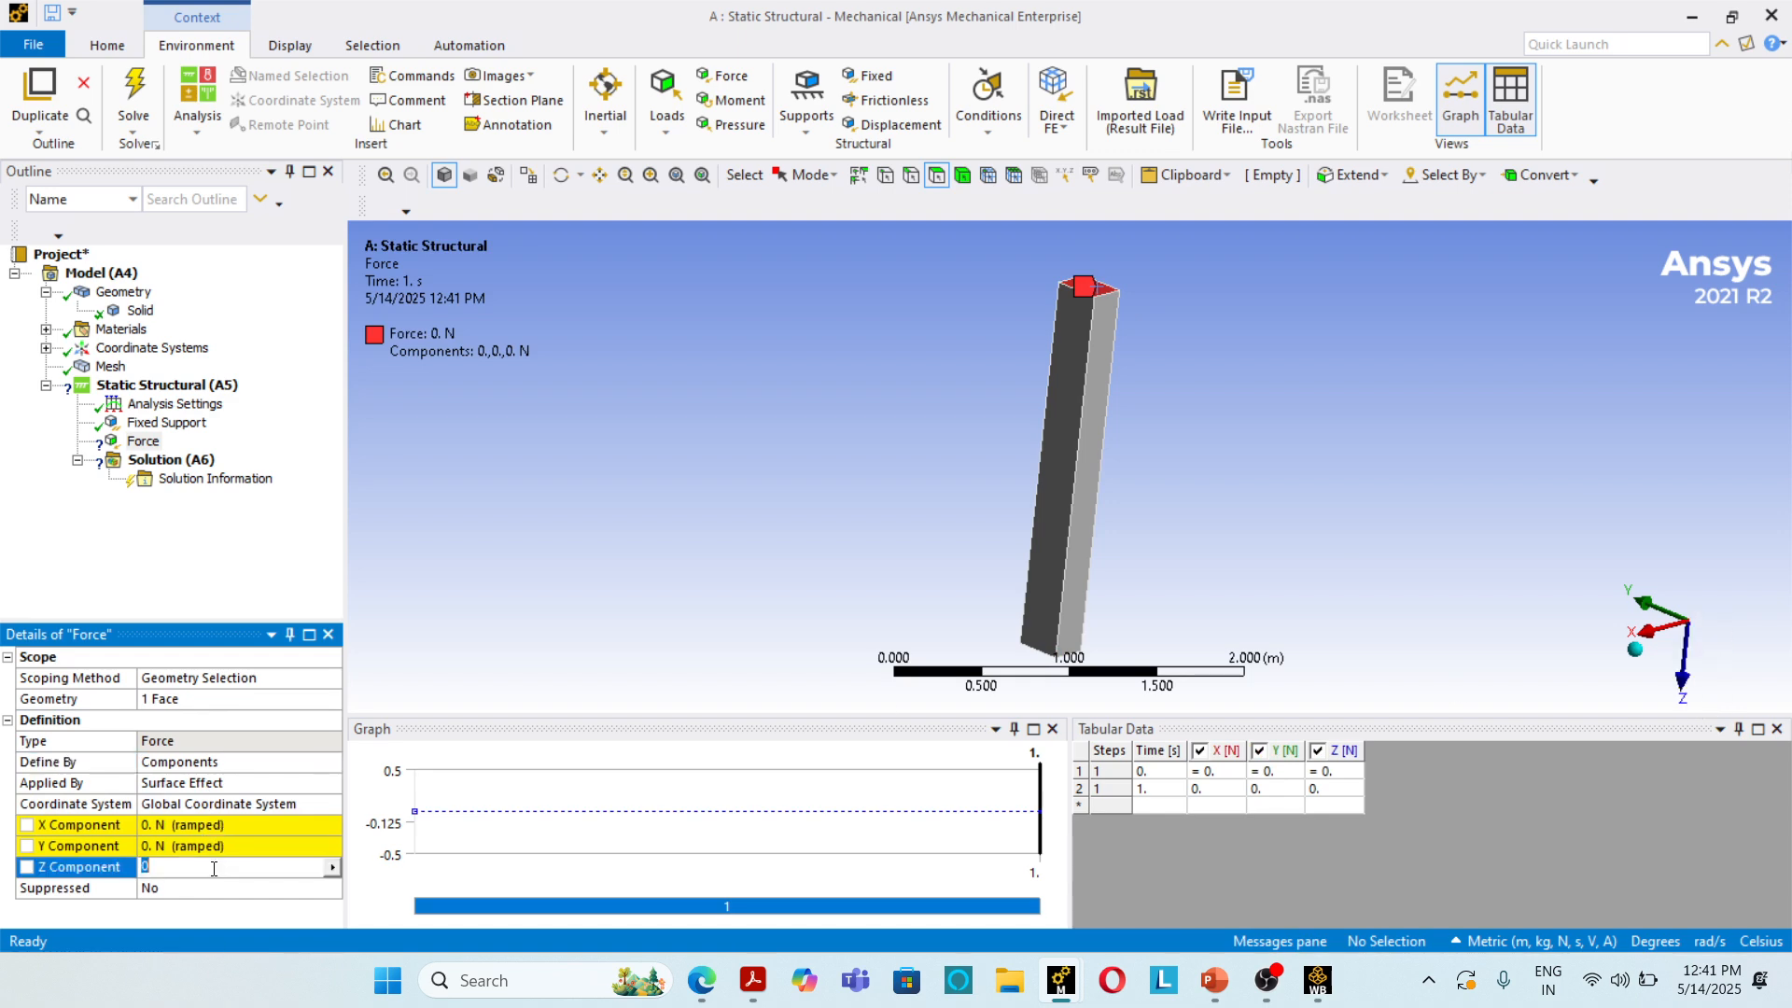
type("1")
key("Return")
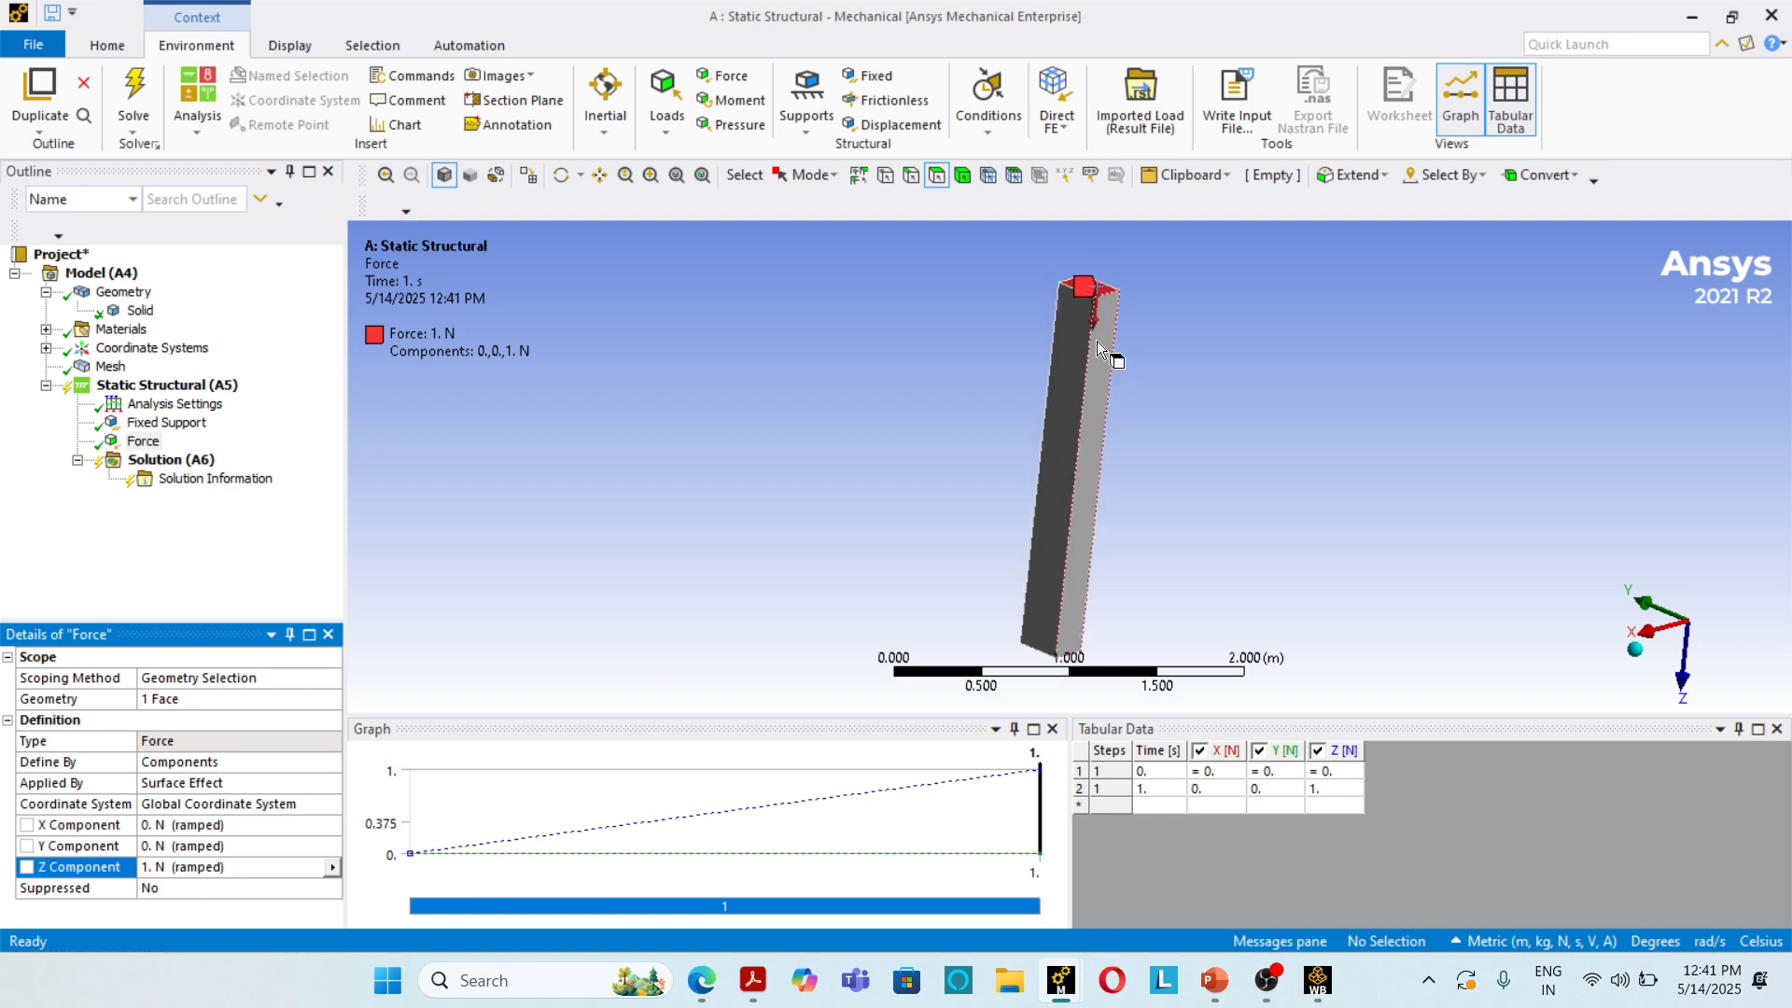
Step: Solve the static structural analysis and return to the Workbench project schematic
left_click(170, 460)
left_click(272, 88)
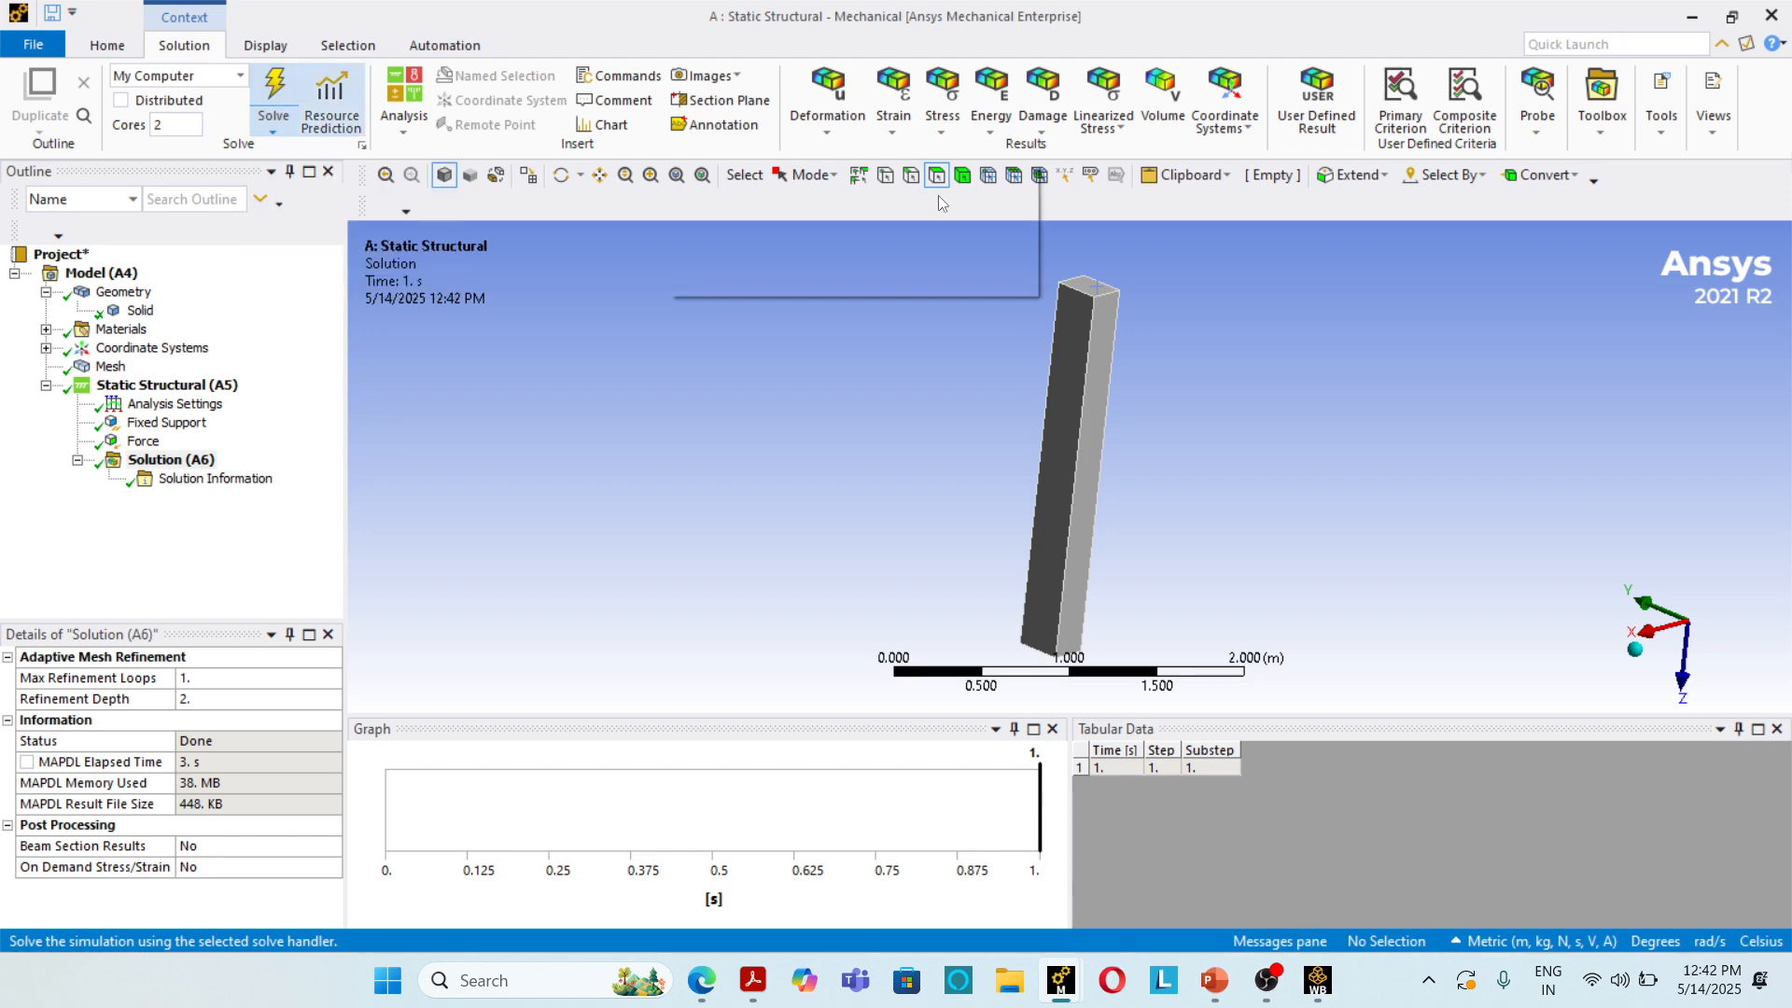
left_click(1691, 16)
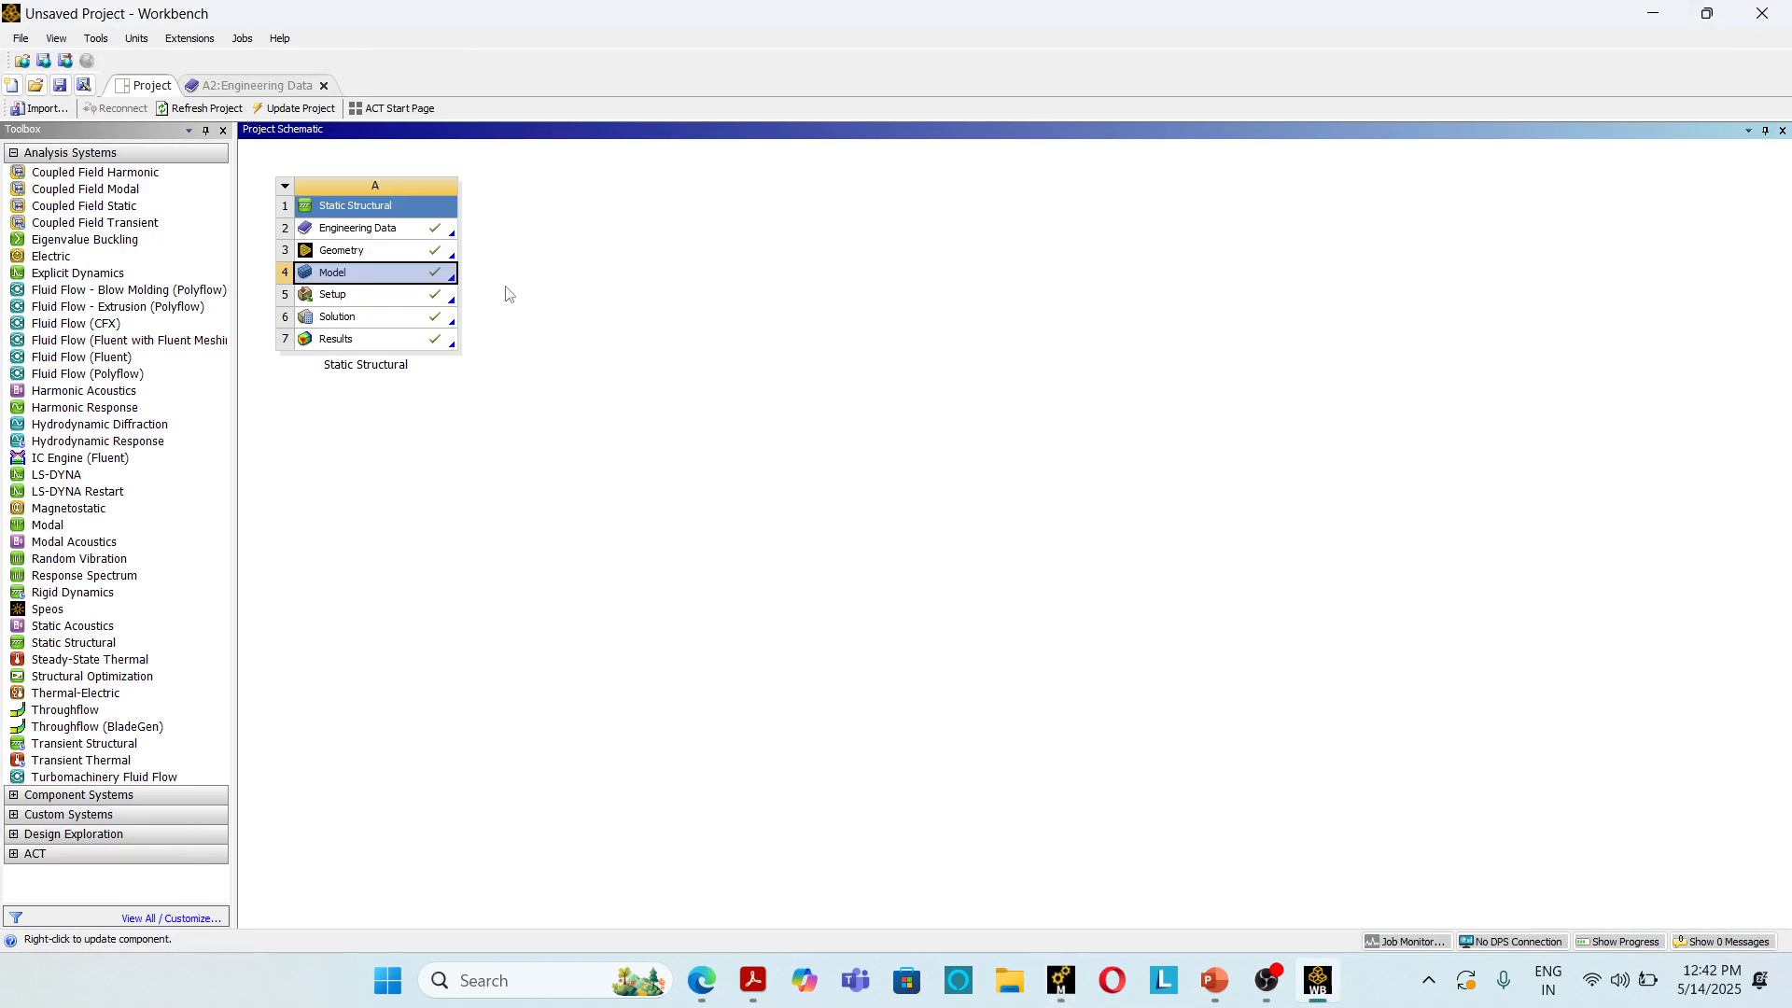
right_click(370, 301)
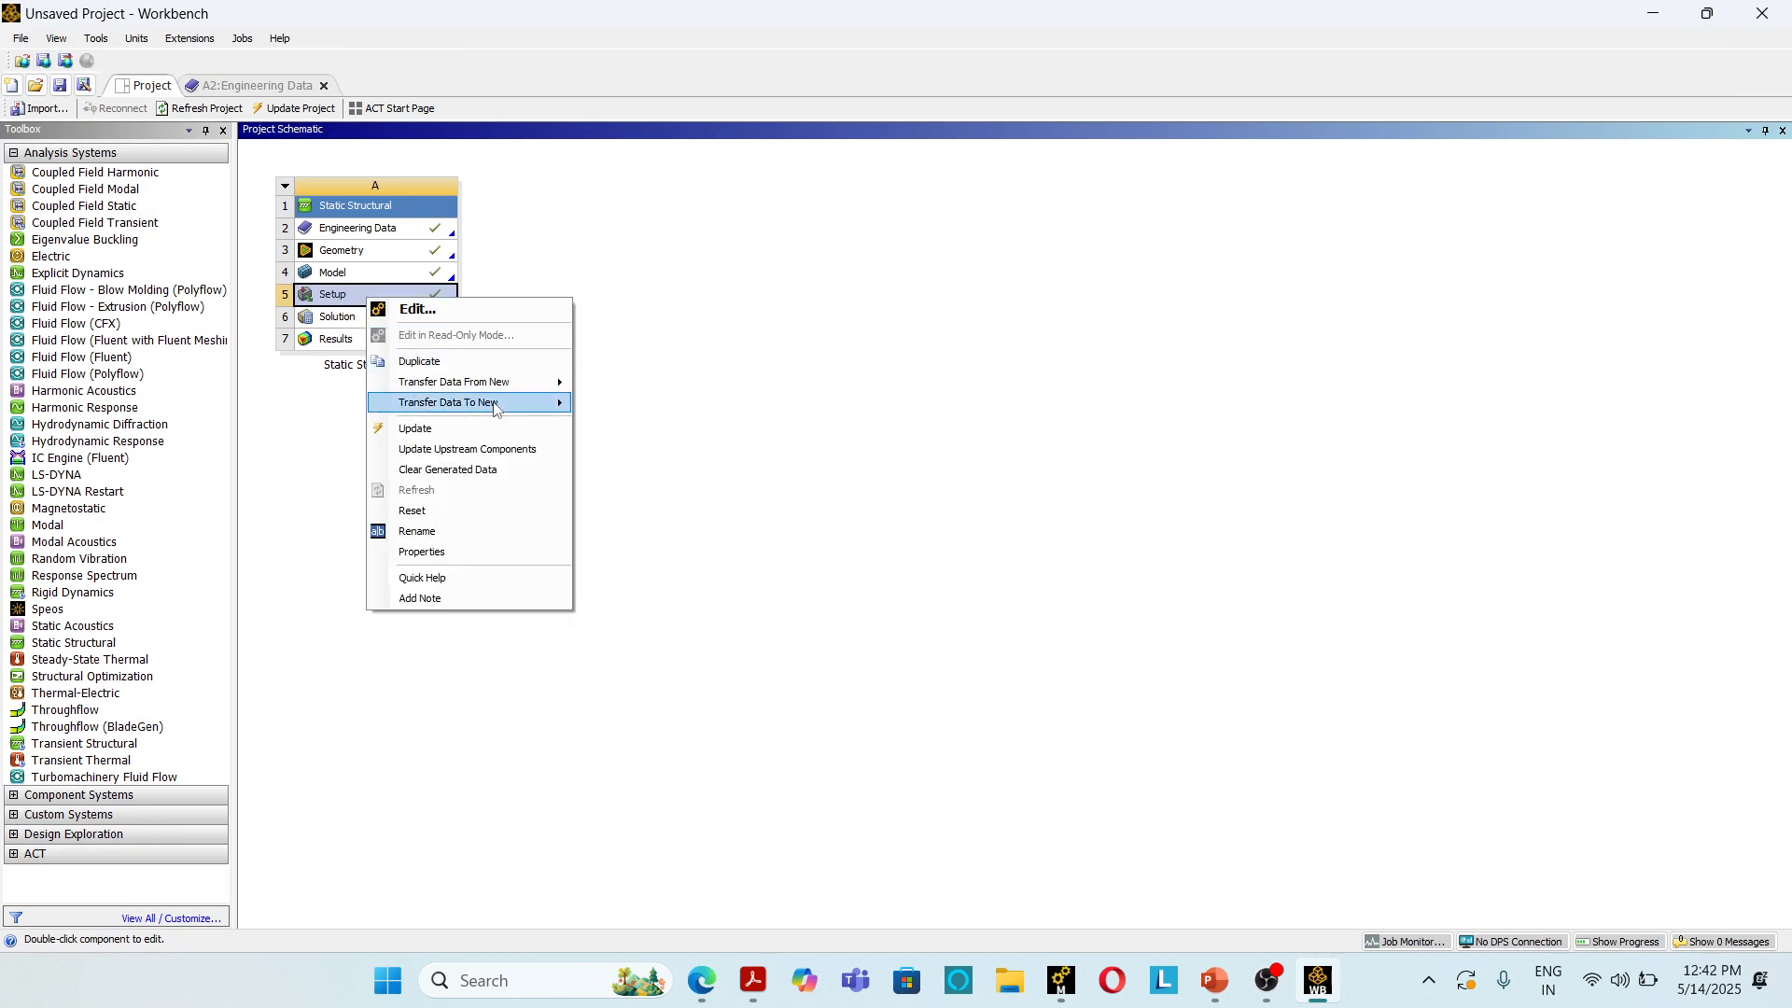
mouse_move(499, 410)
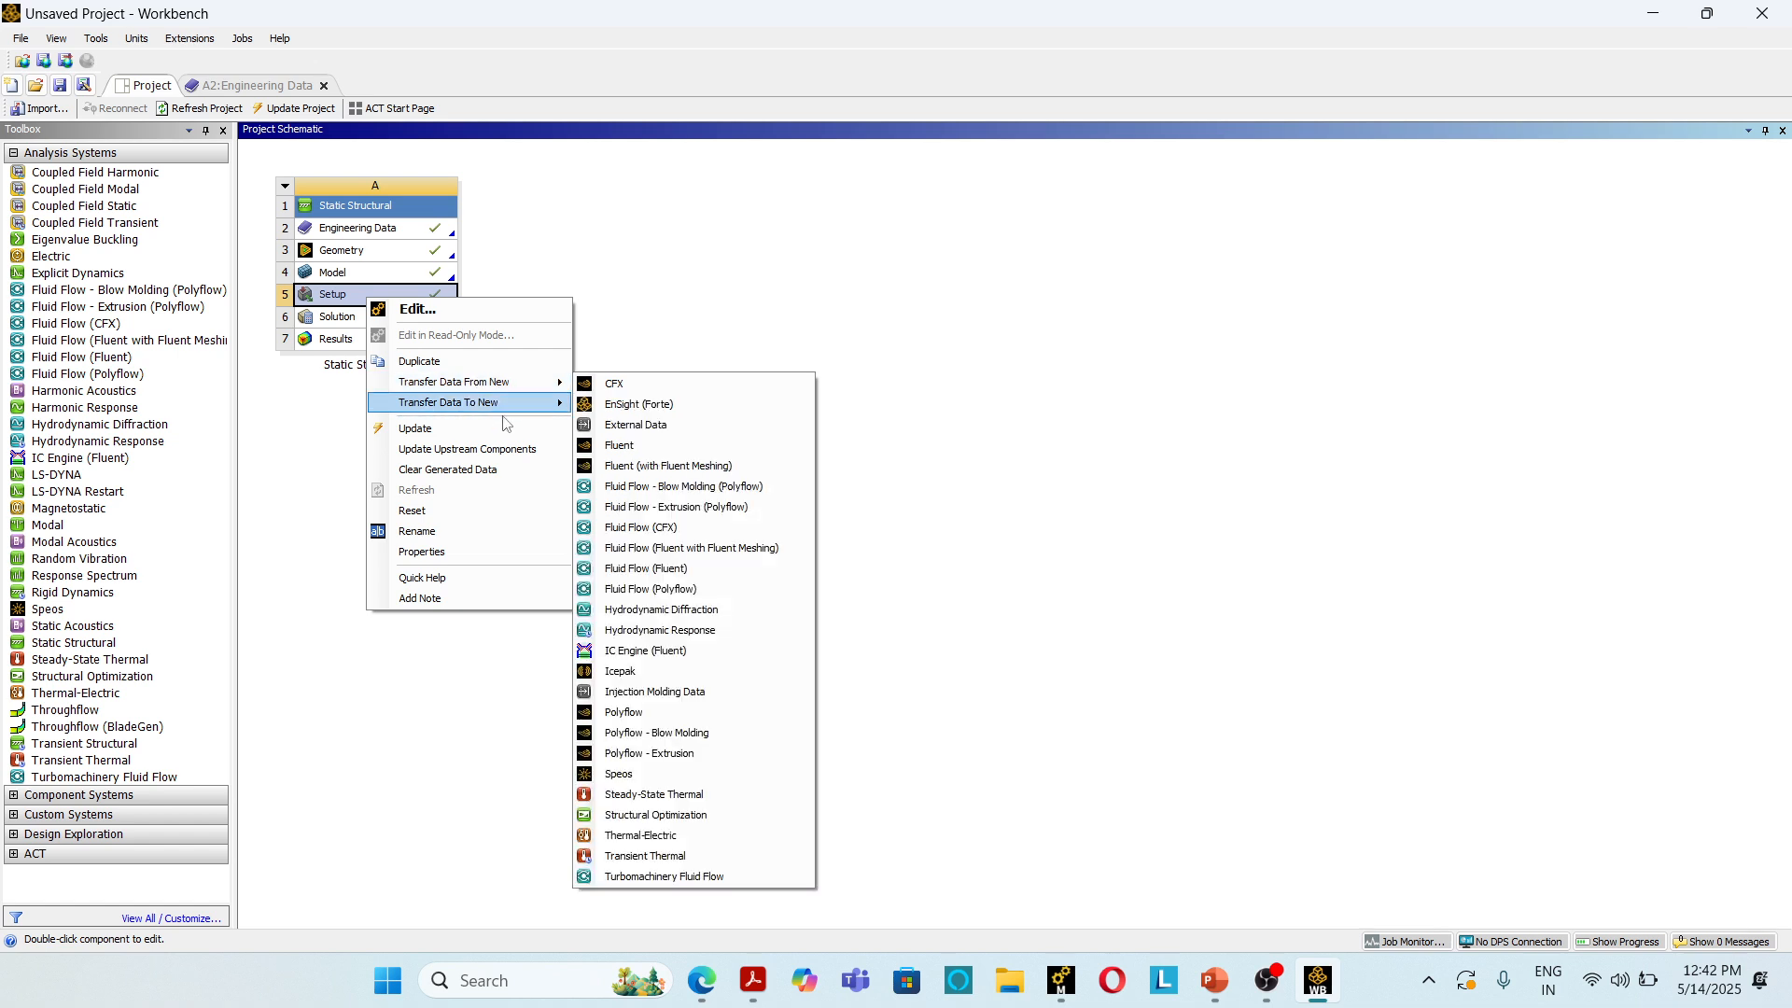
left_click(336, 319)
Step: Transfer the Static Structural solution to a new Eigenvalue Buckling system and open that system's setup in Mechanical
right_click(335, 319)
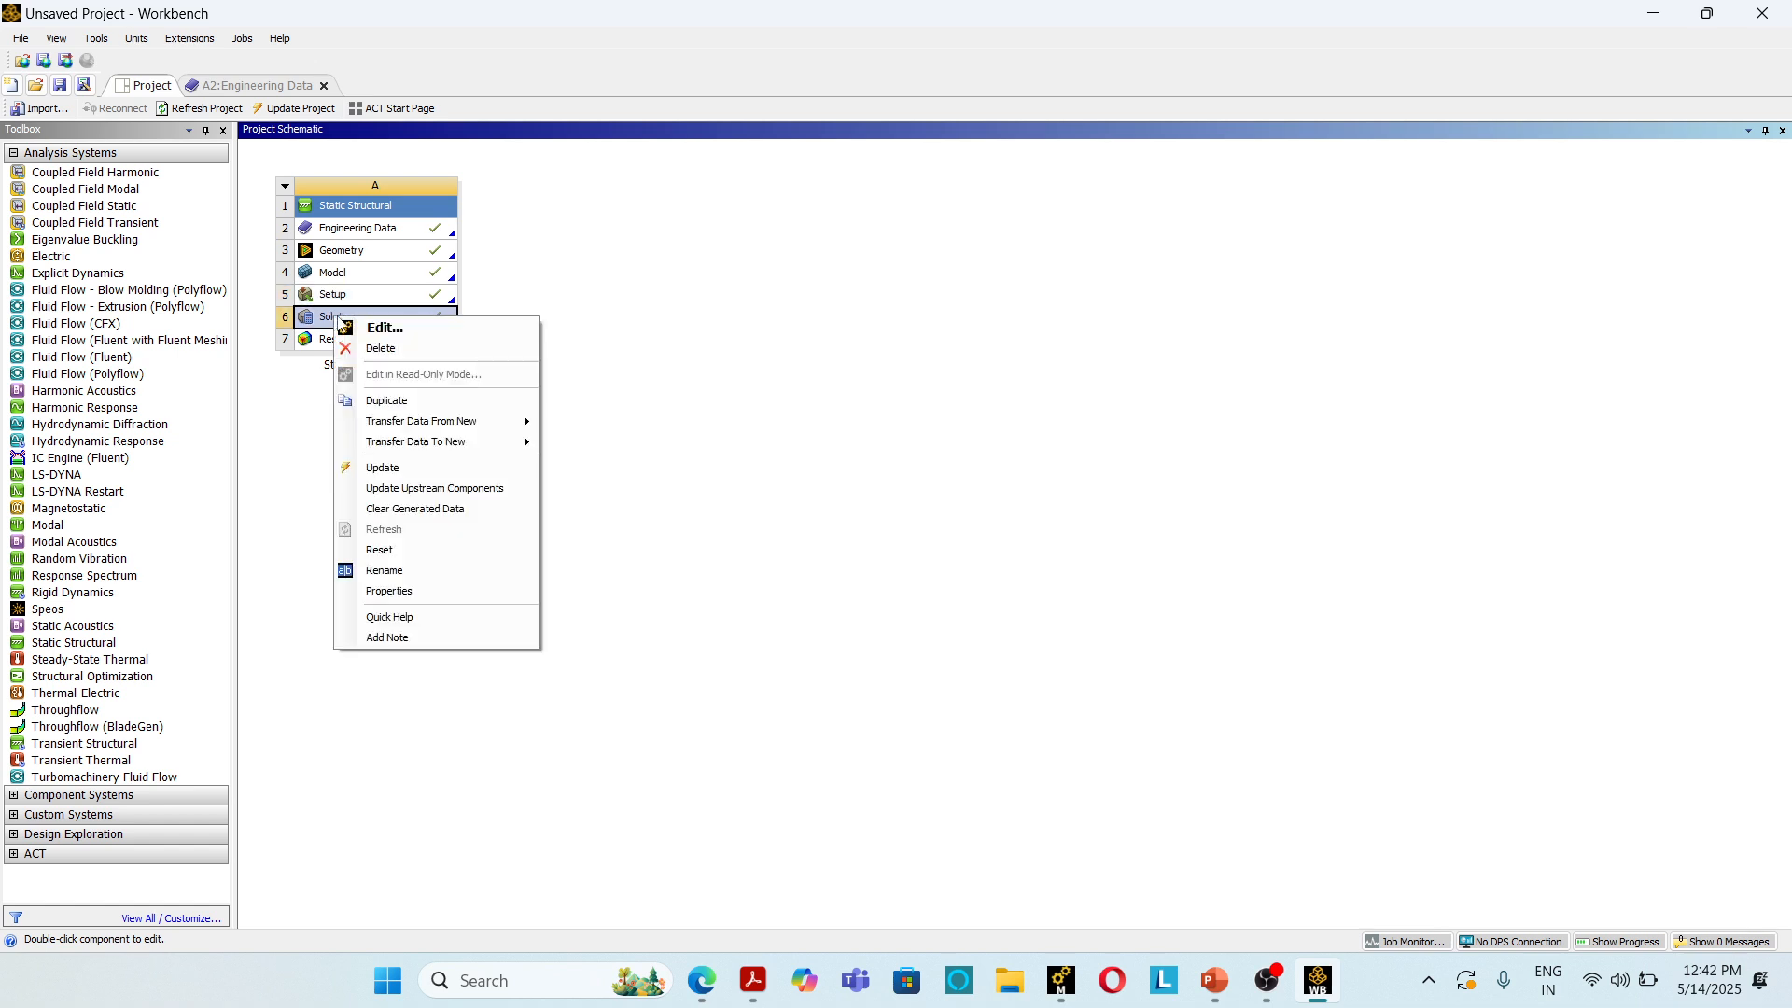
mouse_move(423, 444)
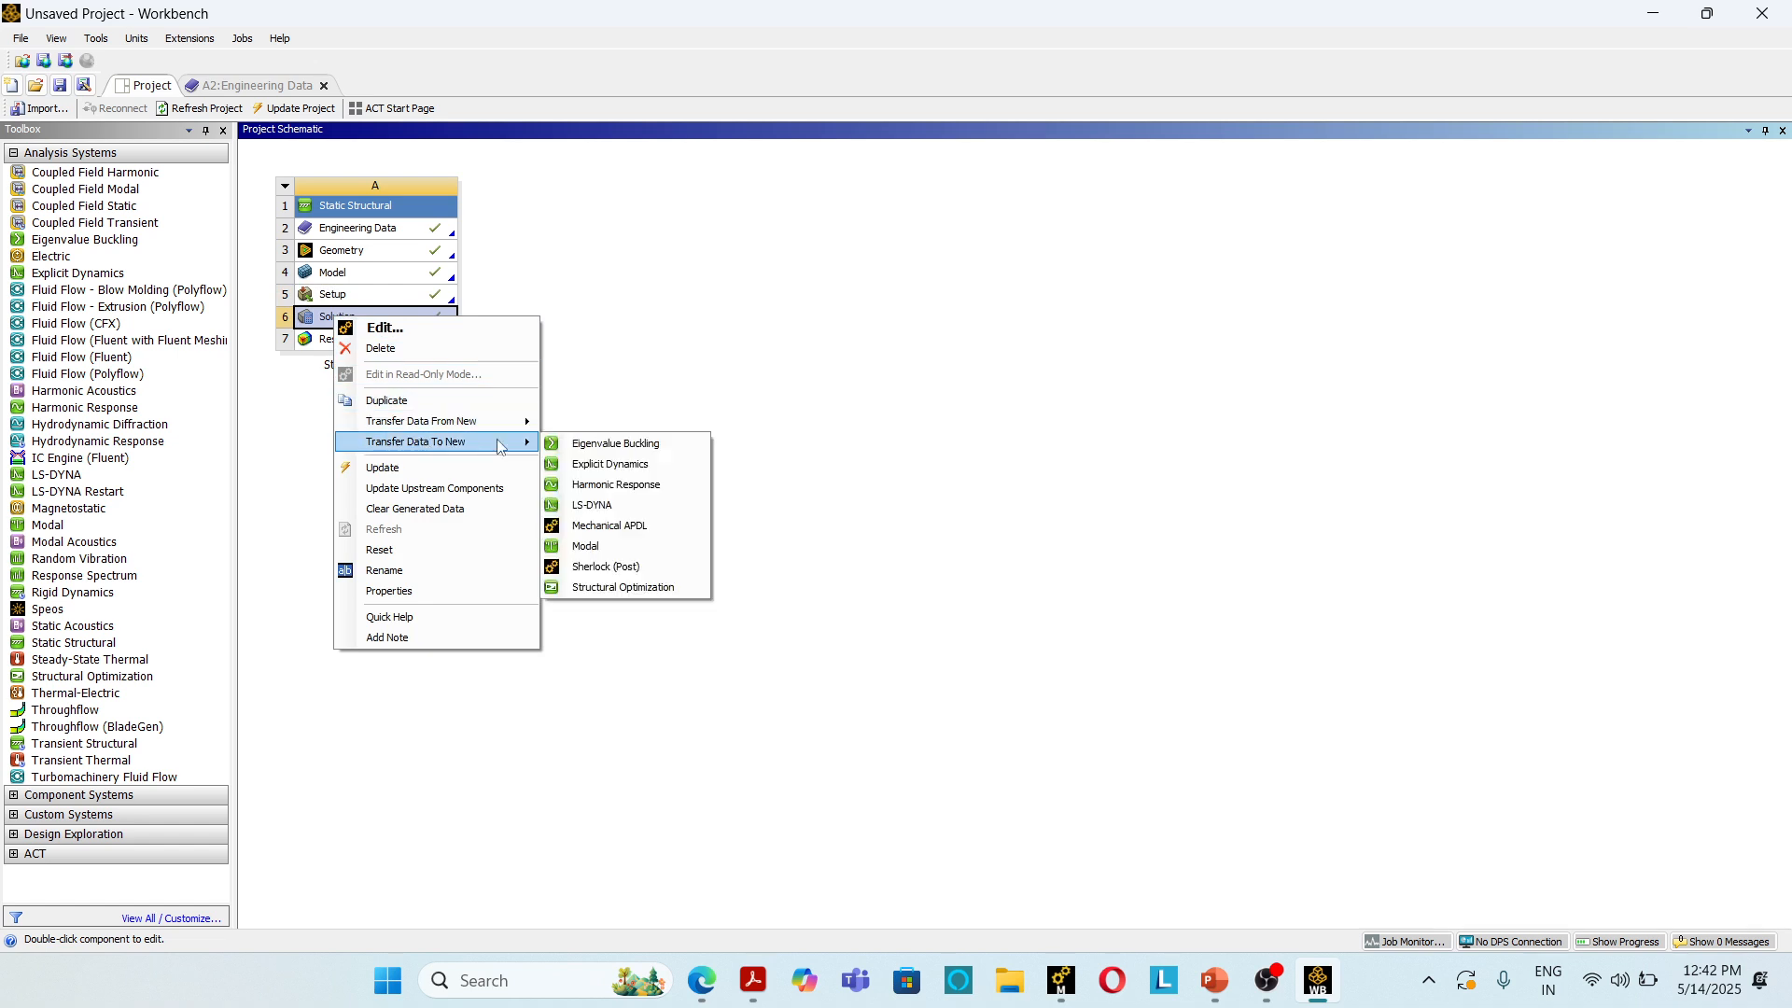
left_click(620, 448)
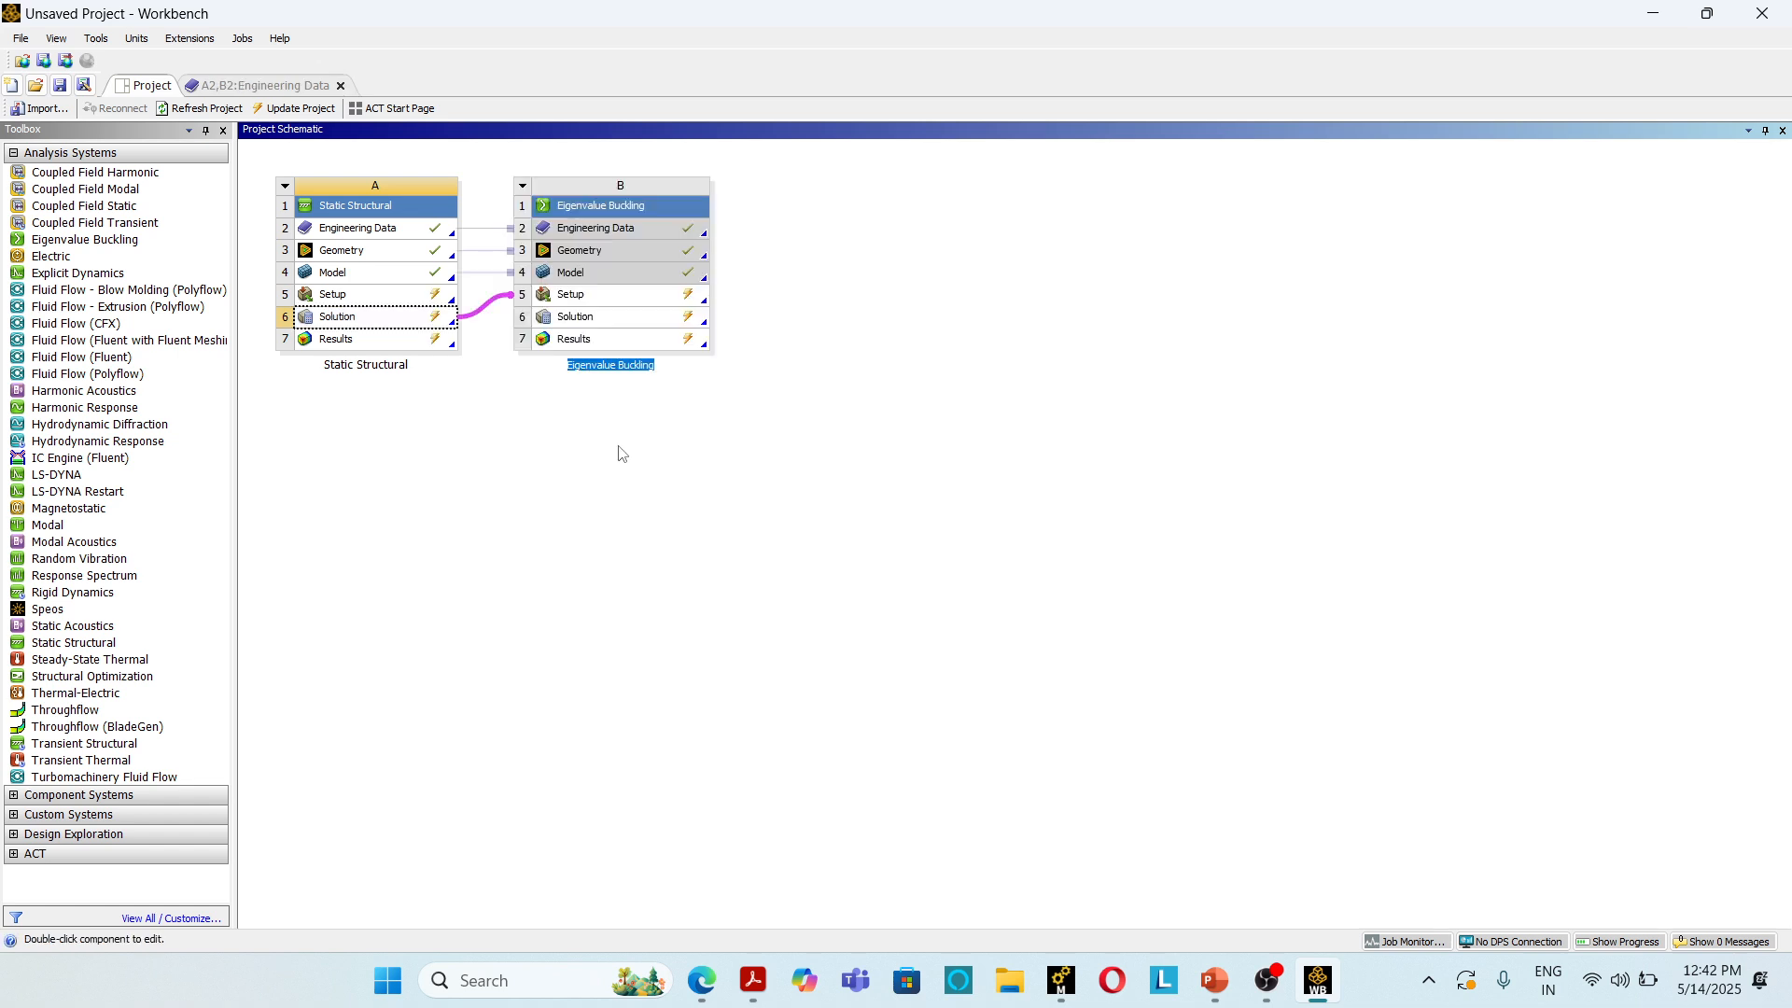
left_click(662, 449)
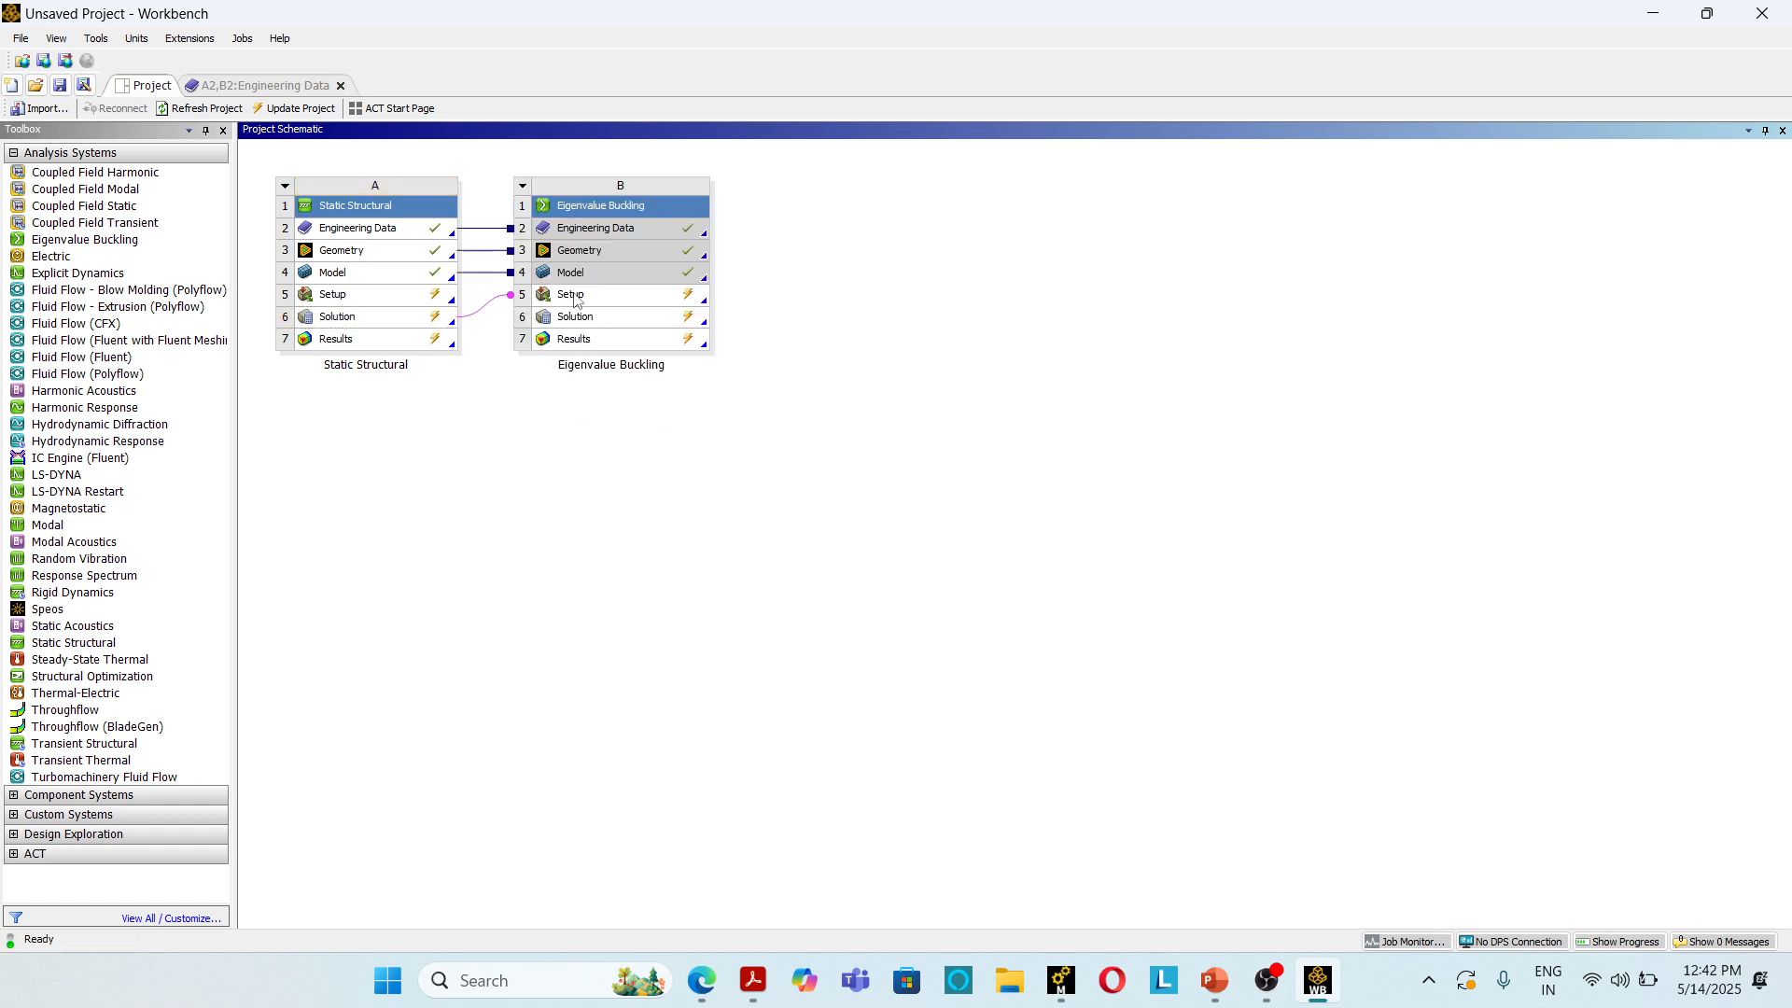
double_click(573, 295)
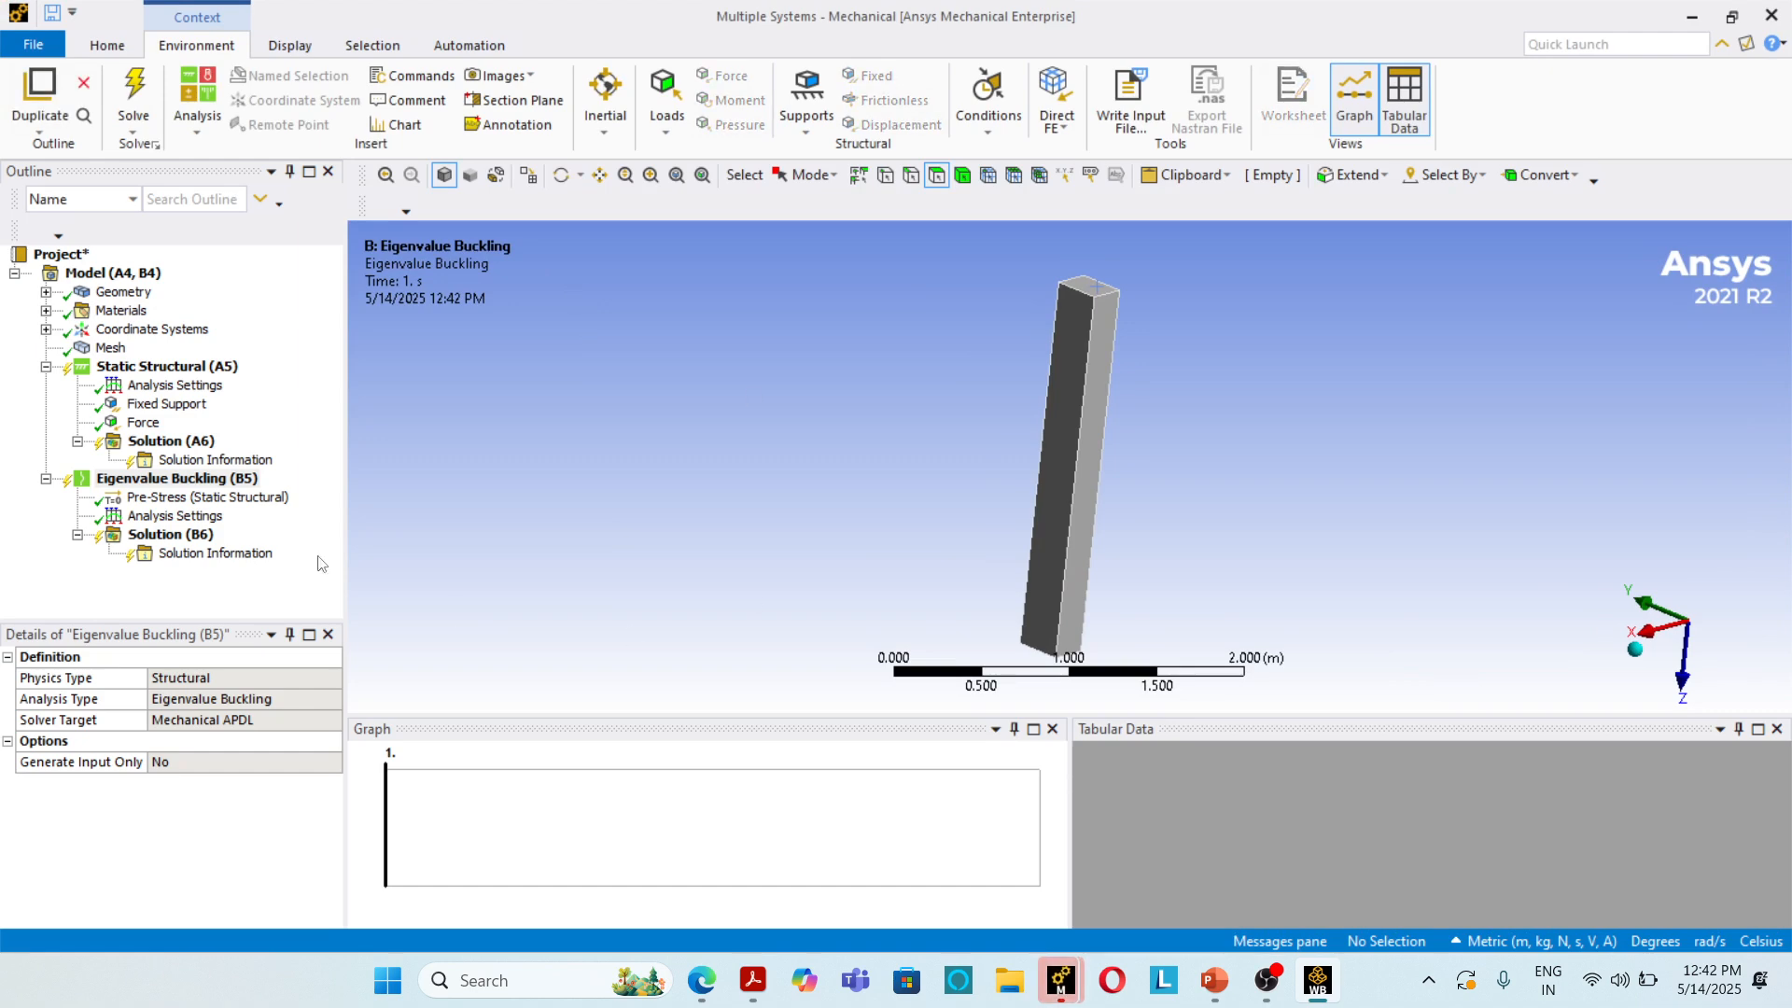
Step: Set the maximum modes to find to 2 in the Eigenvalue Buckling analysis settings and solve
left_click(197, 518)
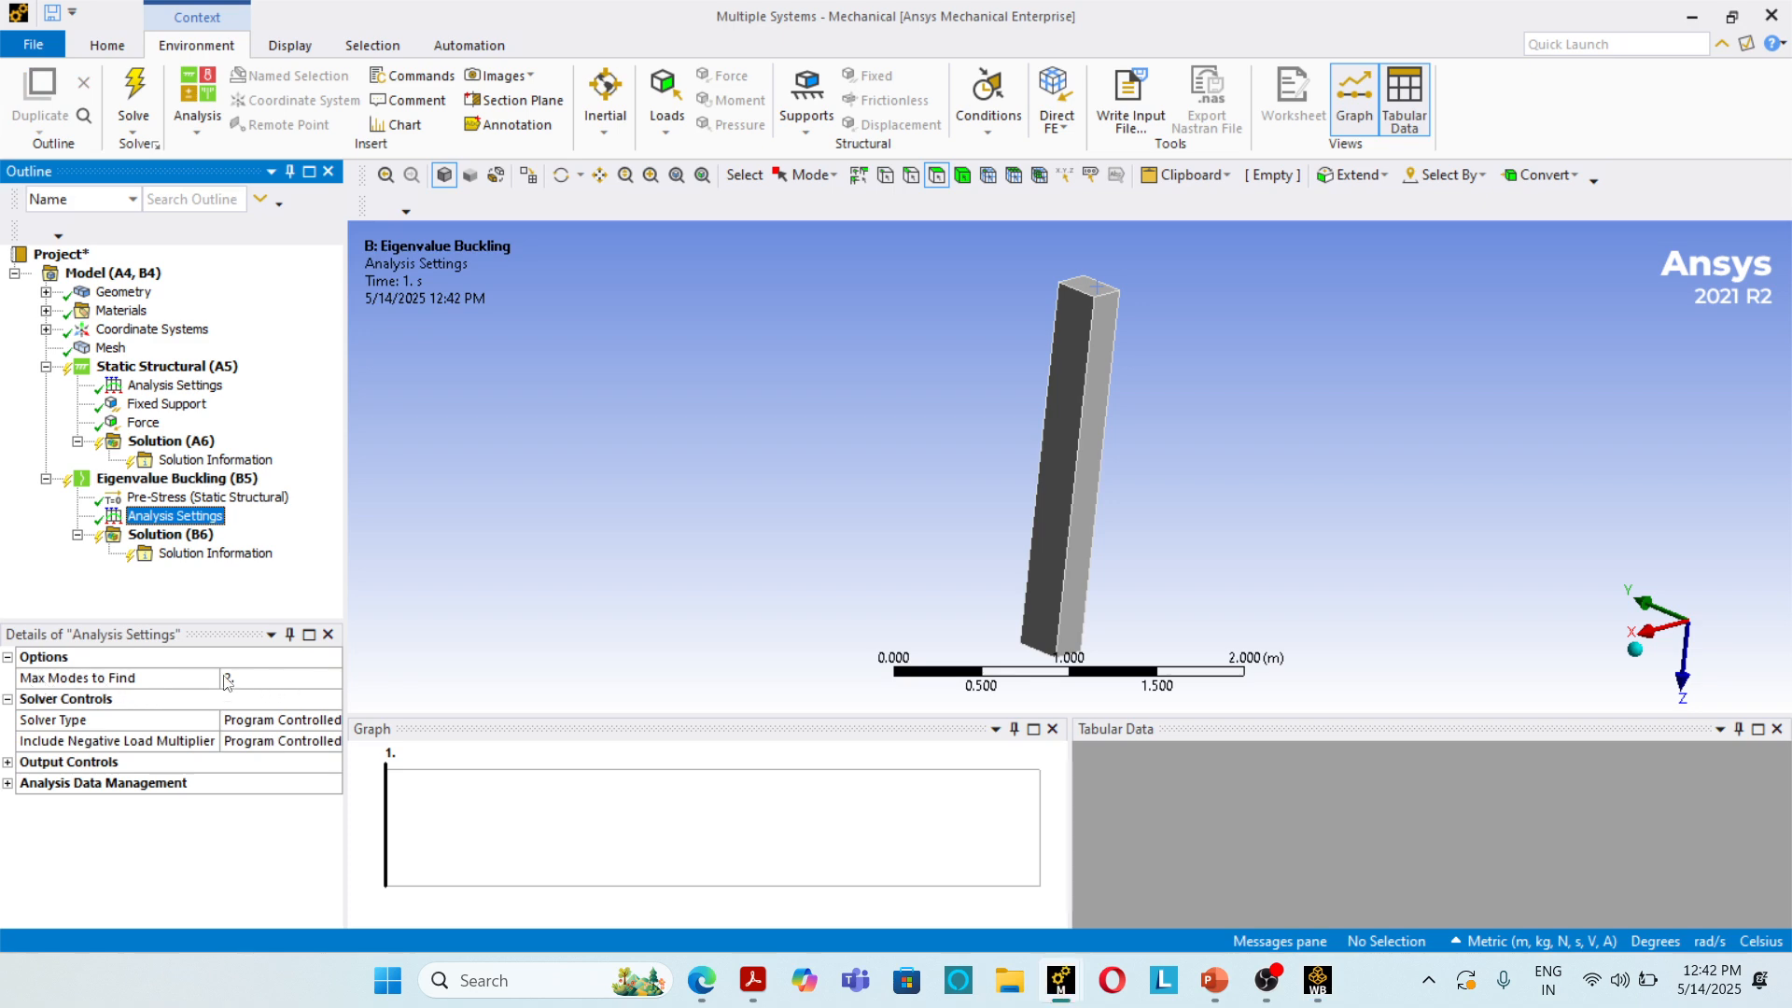
left_click(291, 680)
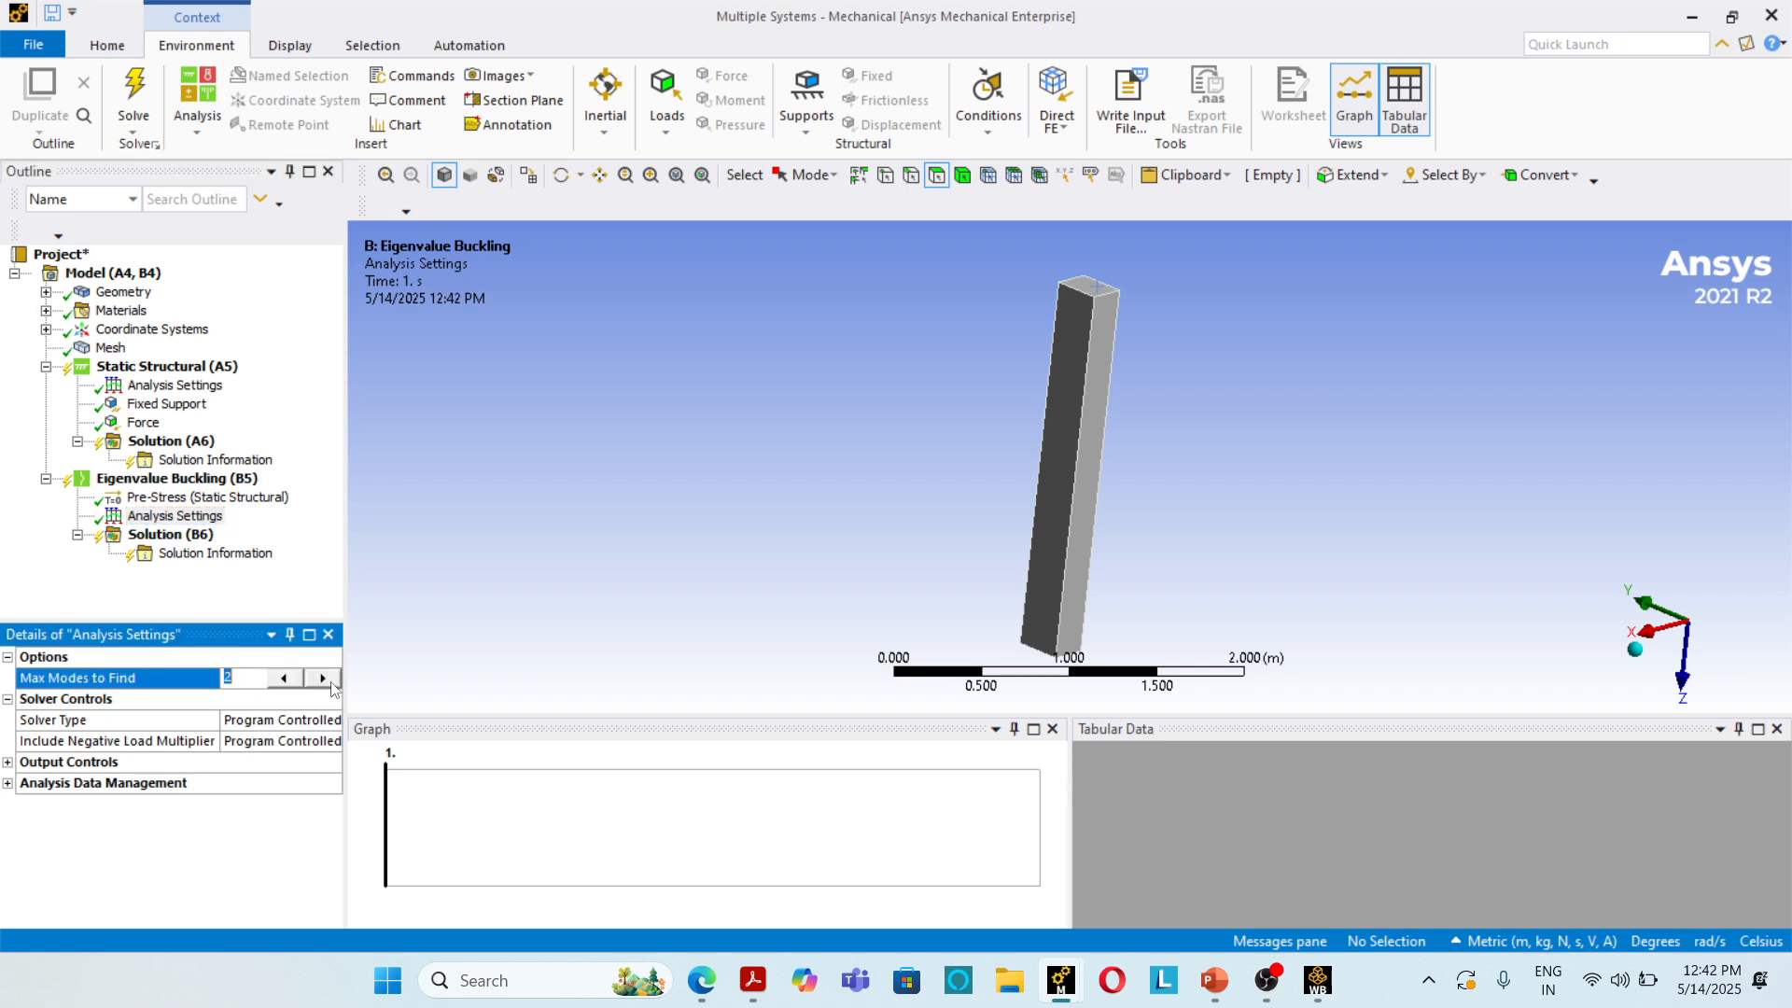
left_click(325, 681)
left_click(575, 490)
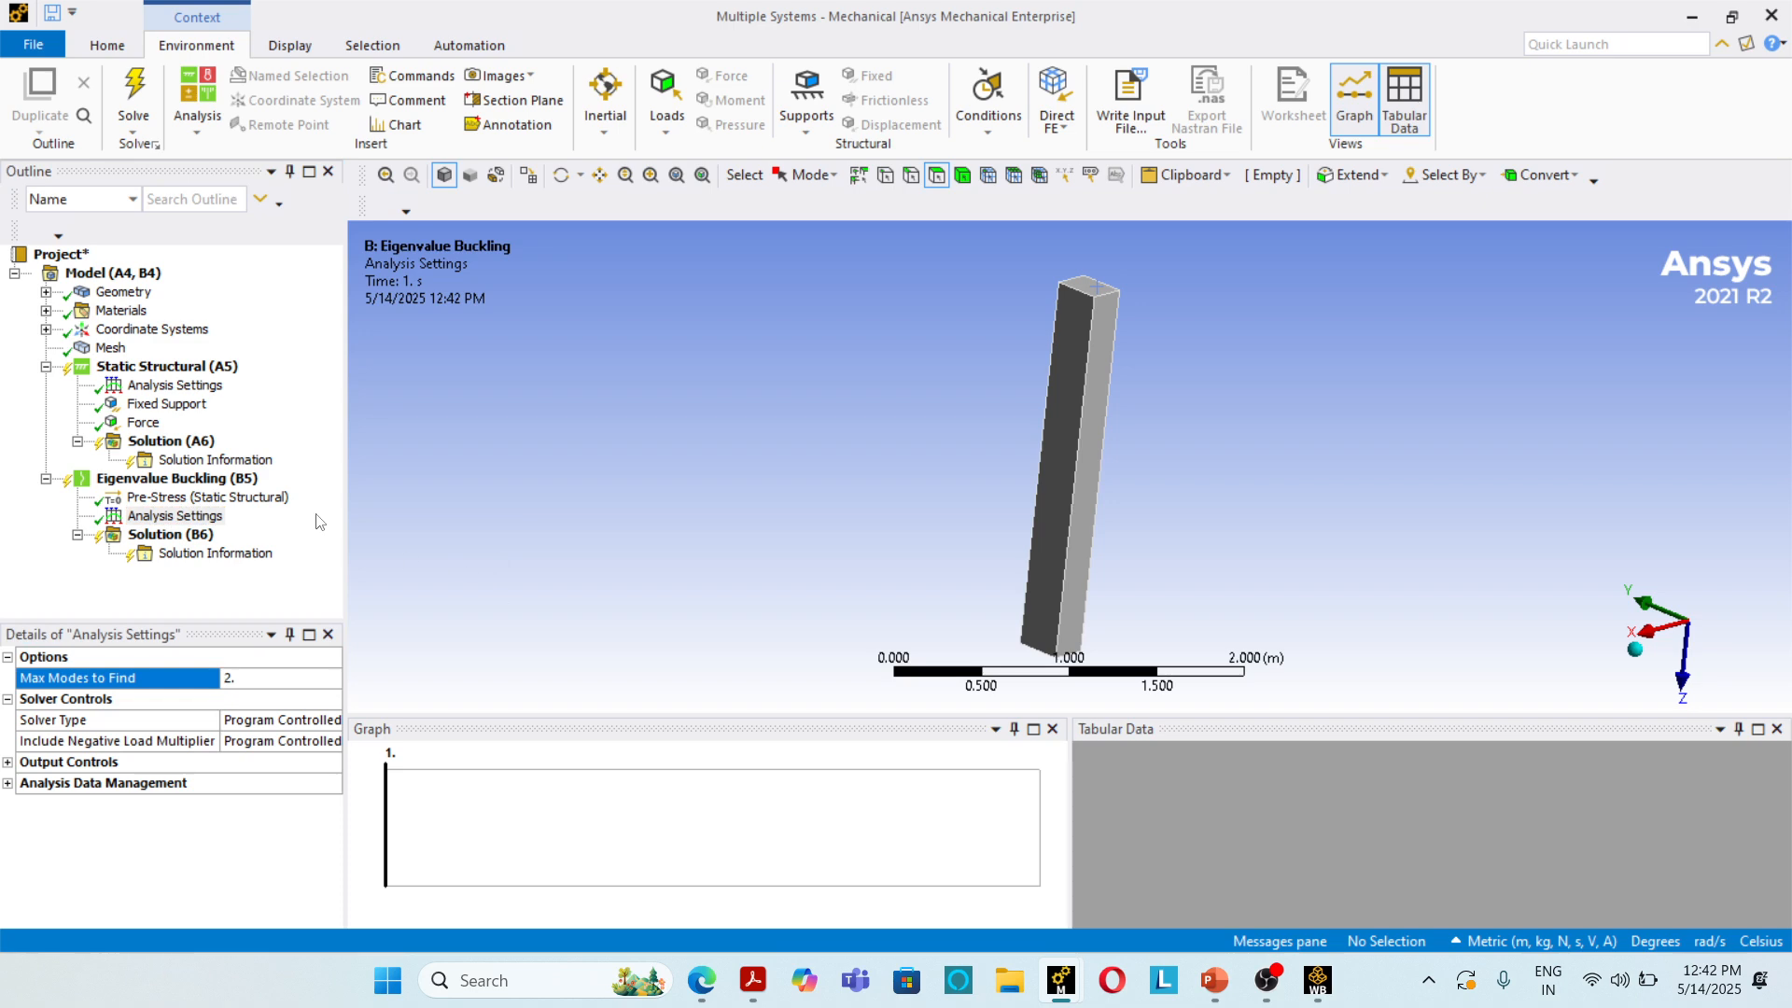
left_click(136, 89)
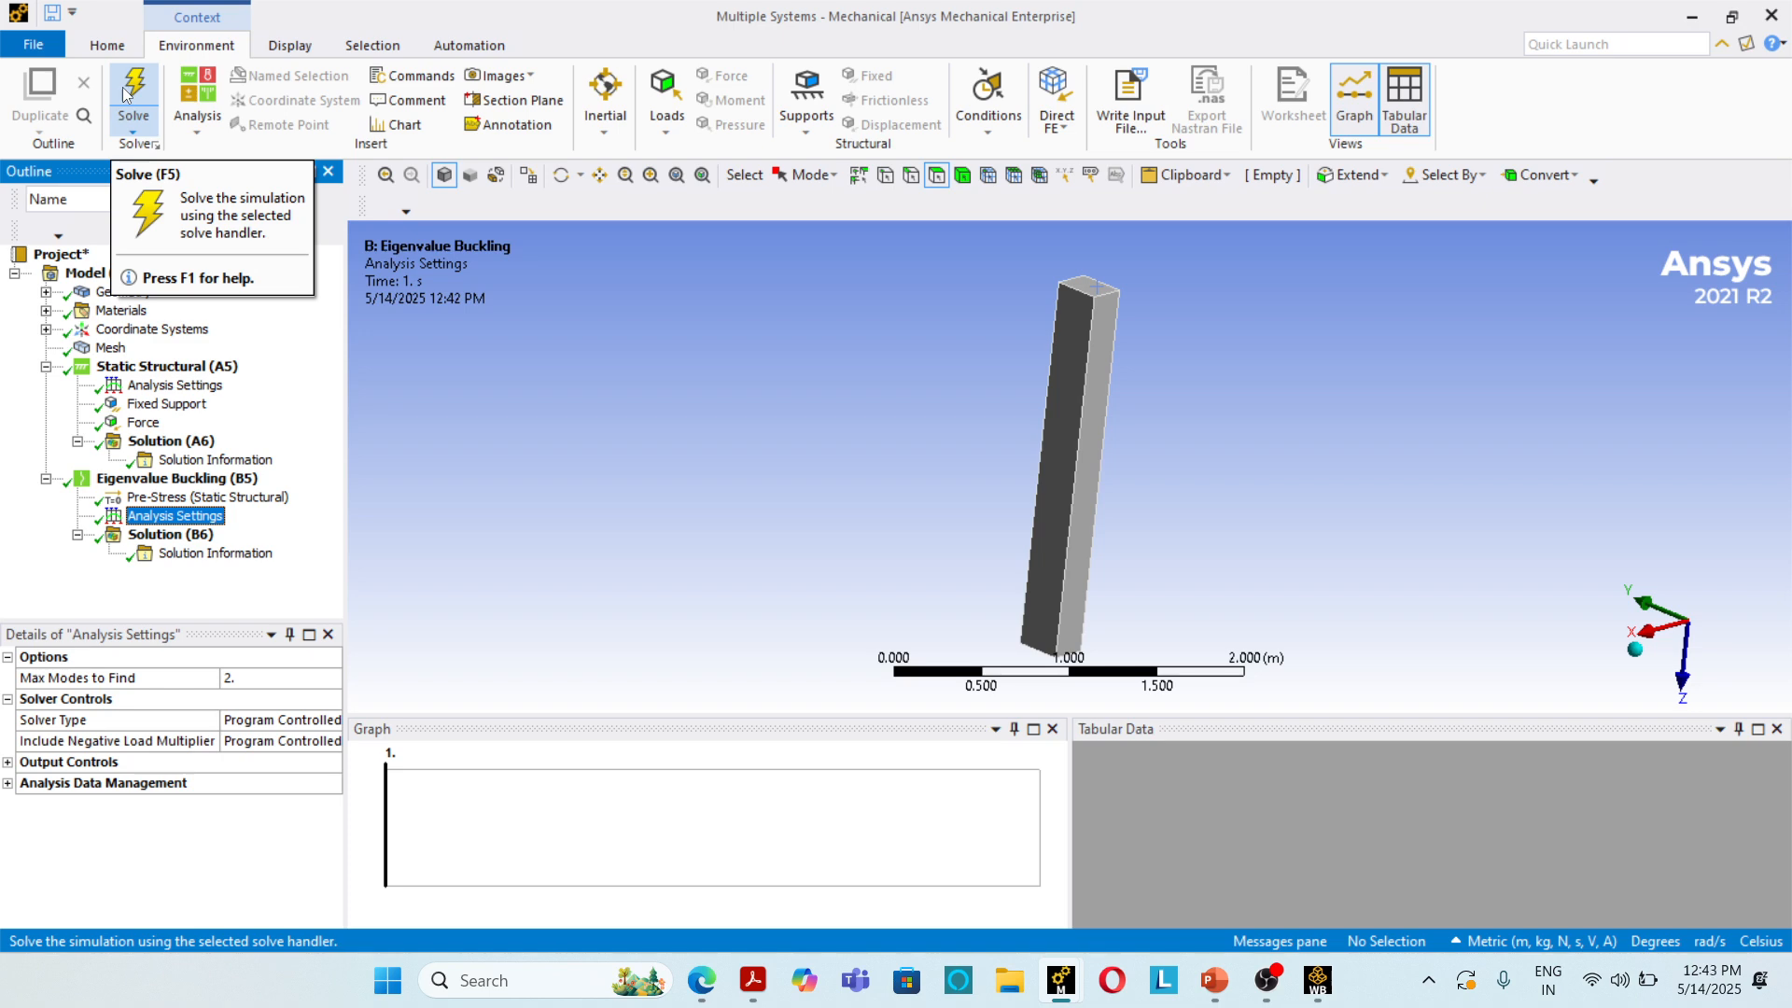
Step: Insert a total deformation result for mode 1 under the Eigenvalue Buckling solution and evaluate it
left_click(156, 539)
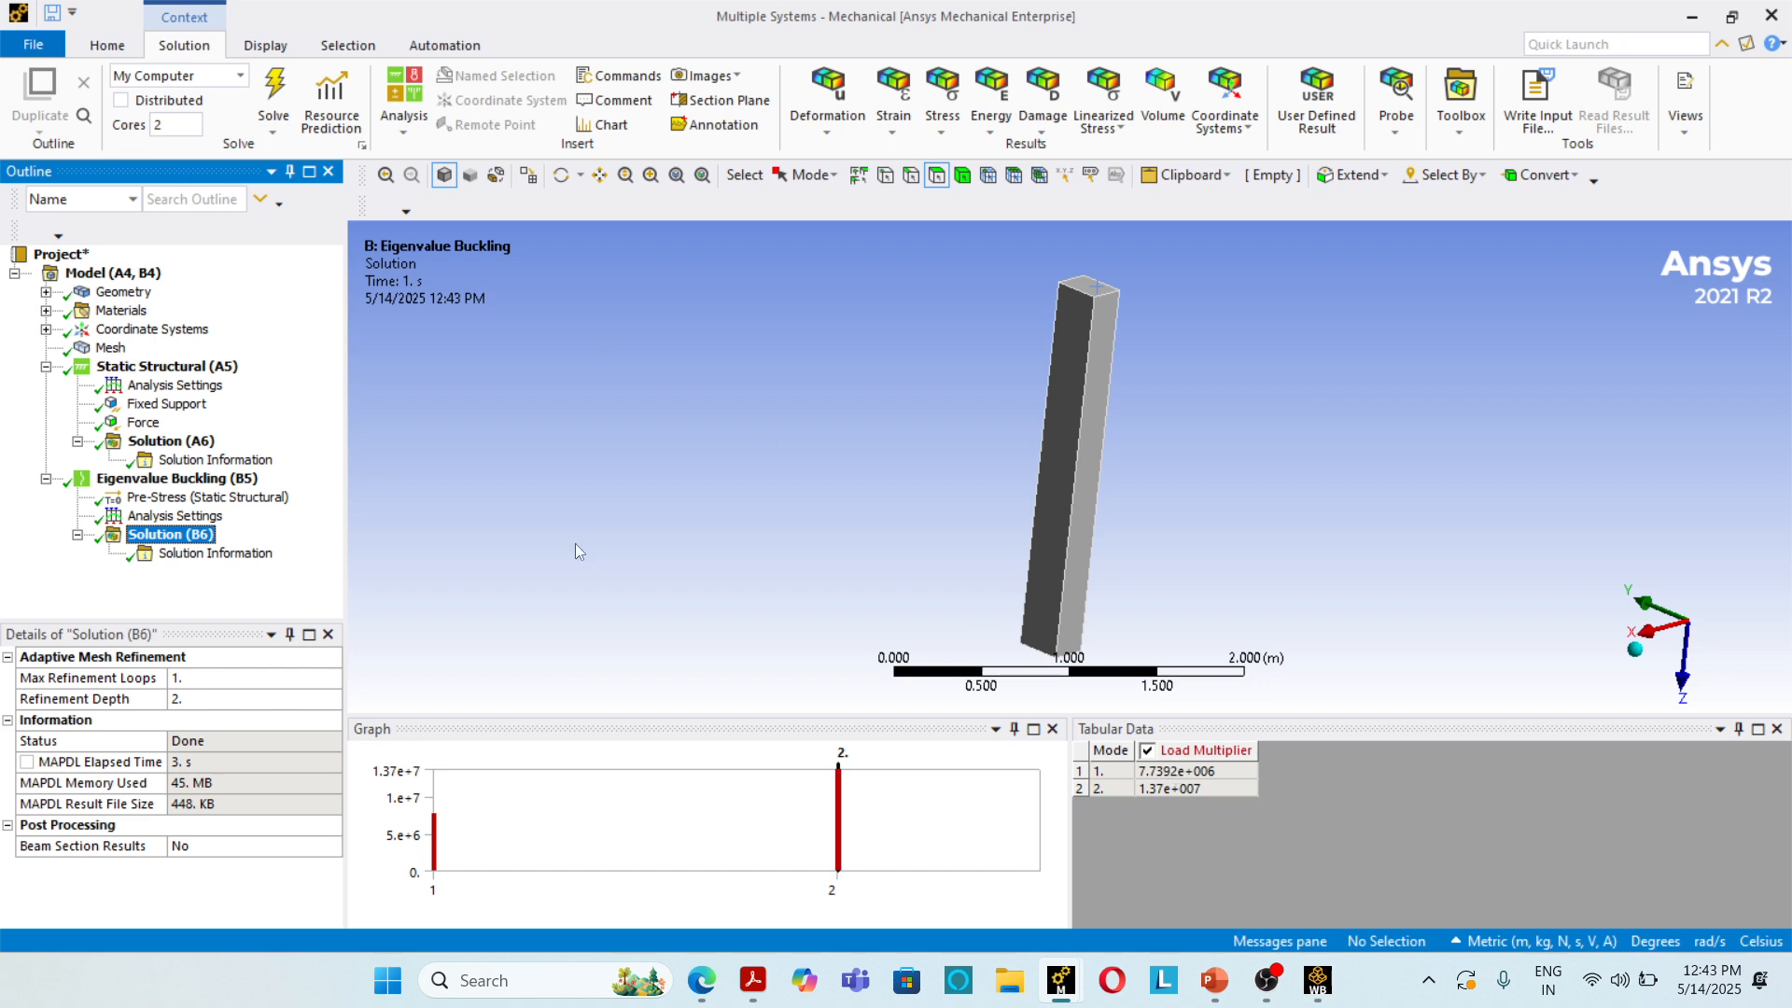
right_click(142, 535)
mouse_move(194, 546)
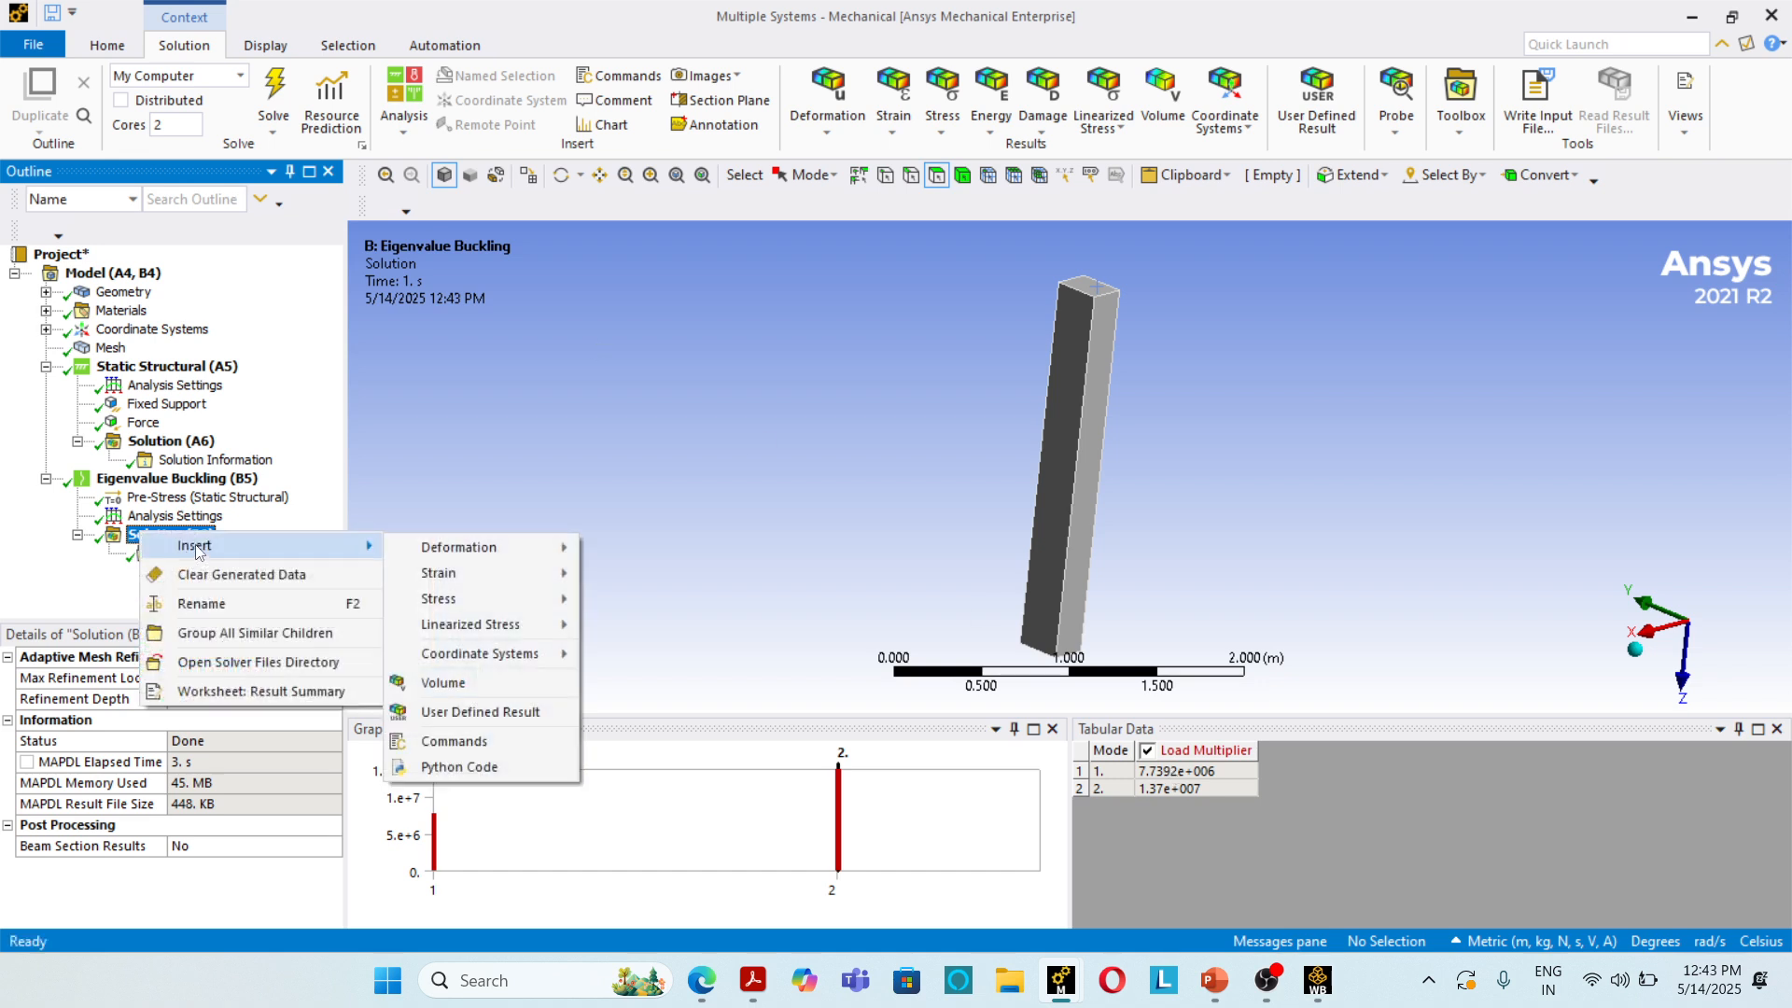
mouse_move(476, 547)
left_click(613, 551)
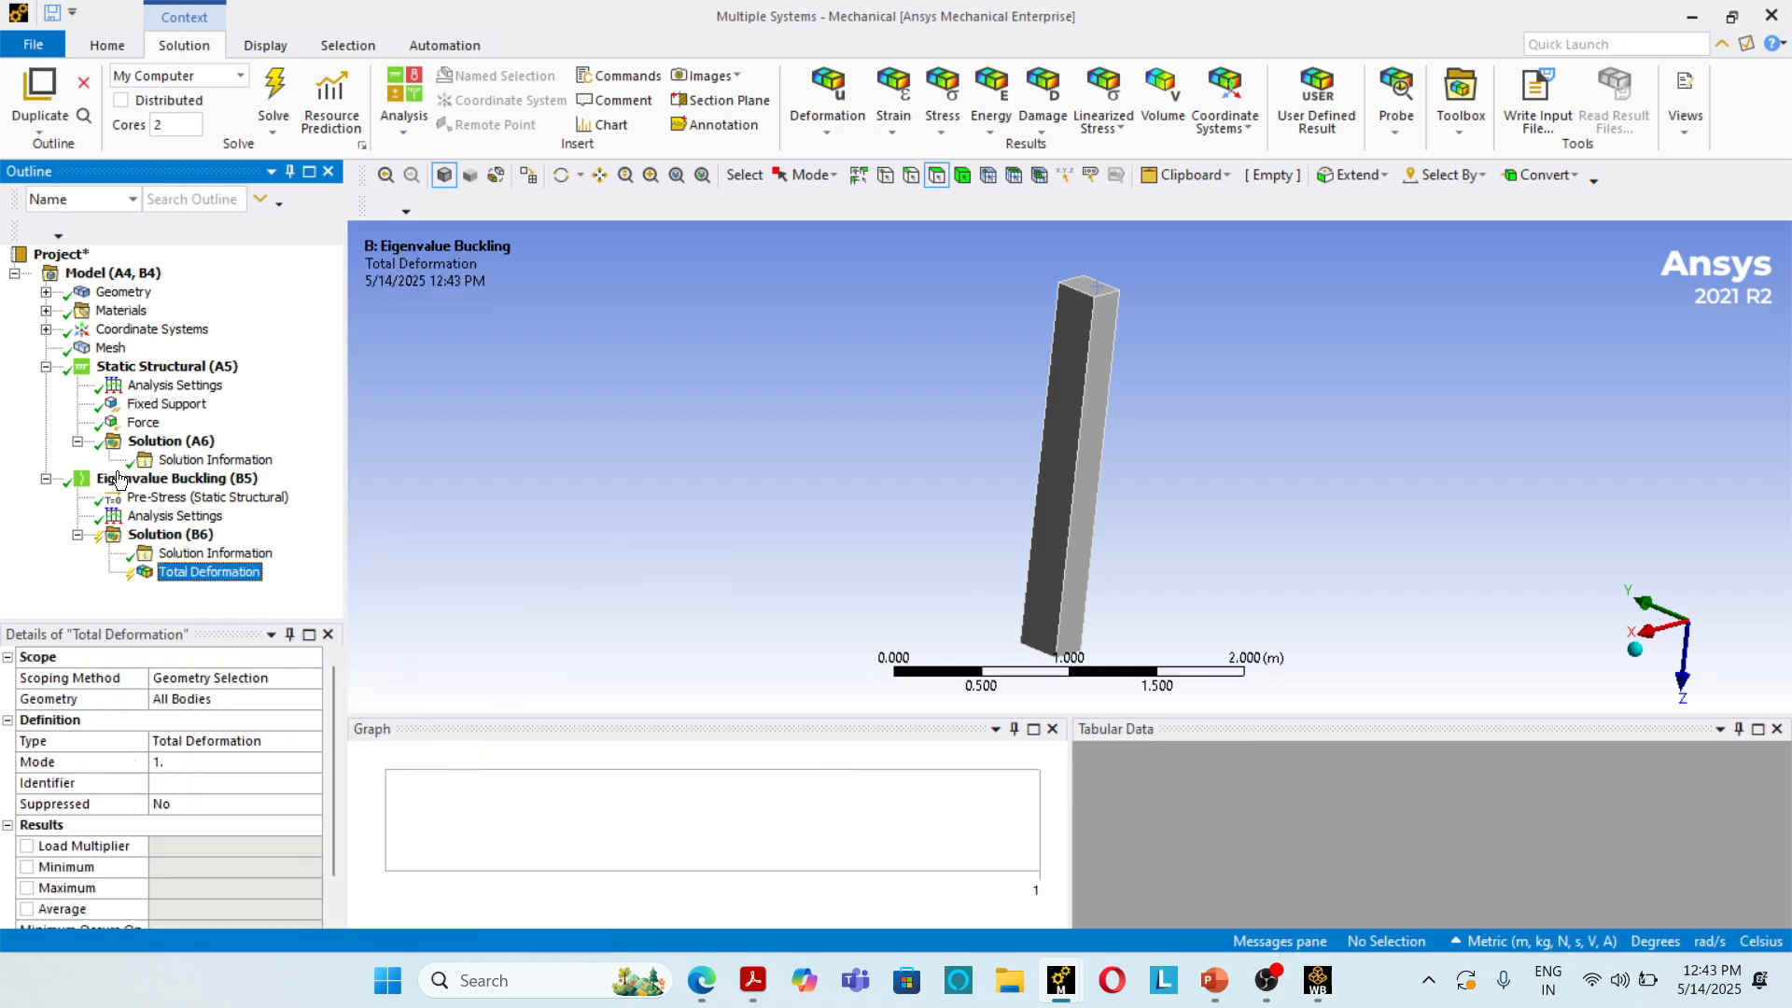
left_click(280, 84)
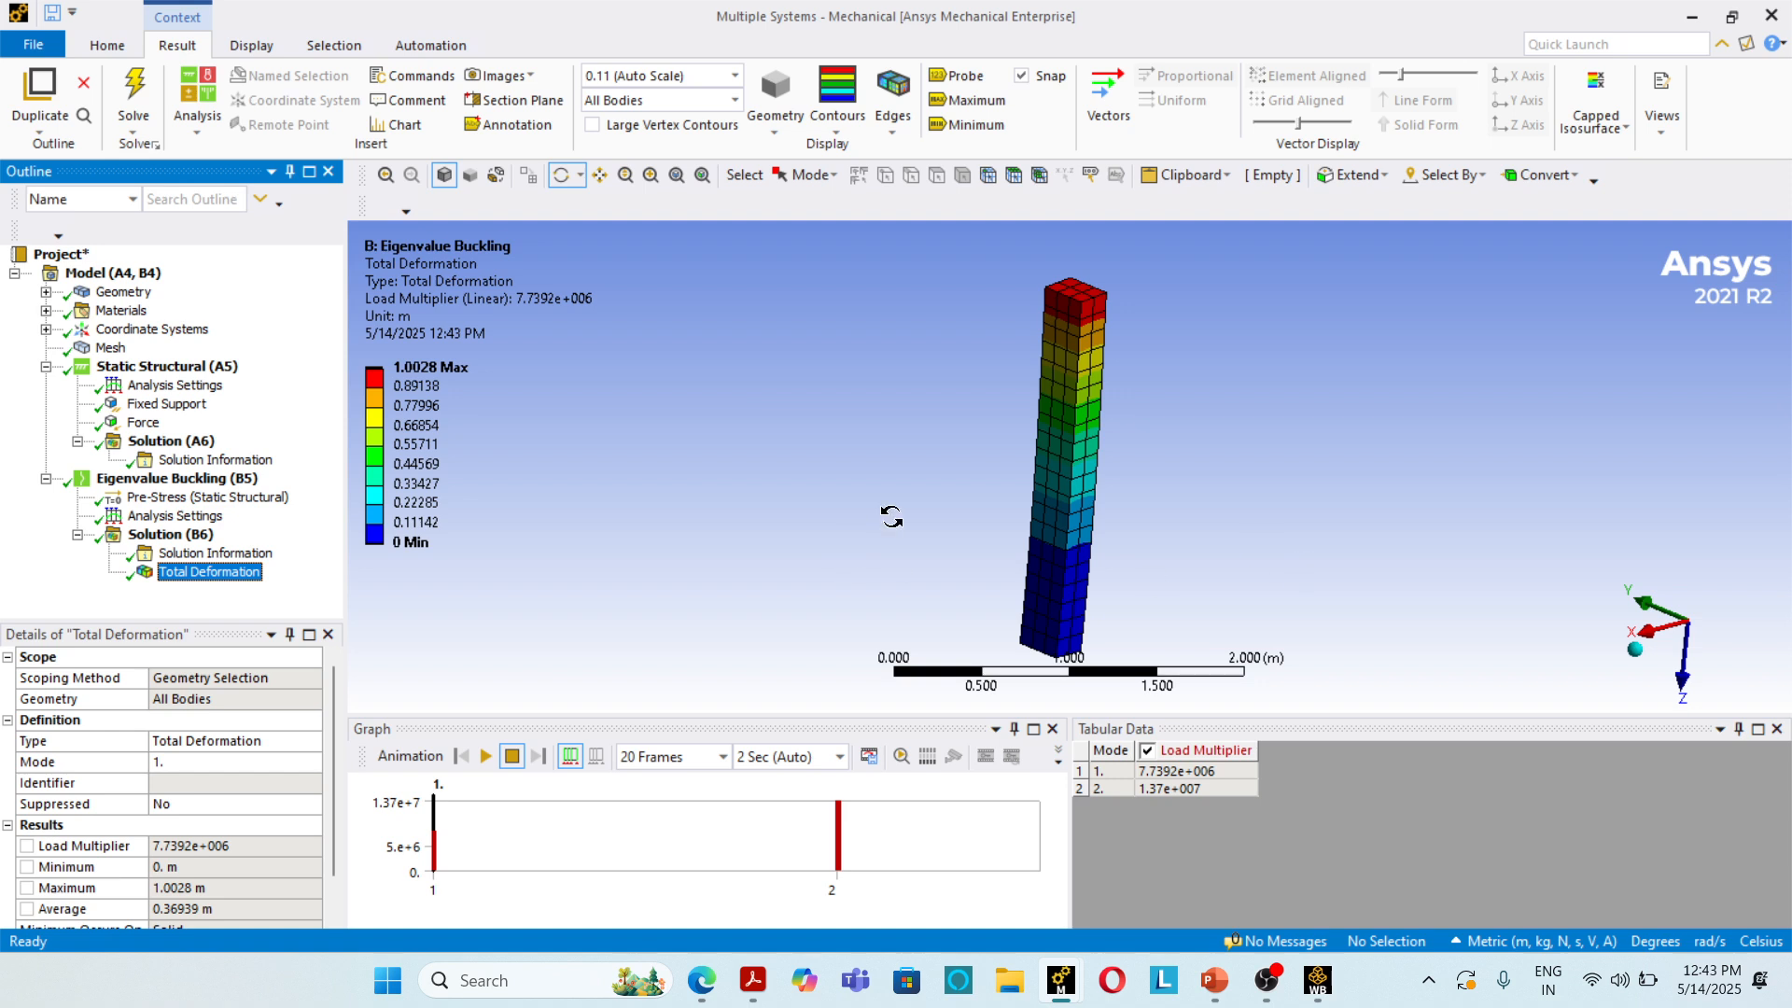
left_click_drag(845, 560, 953, 627)
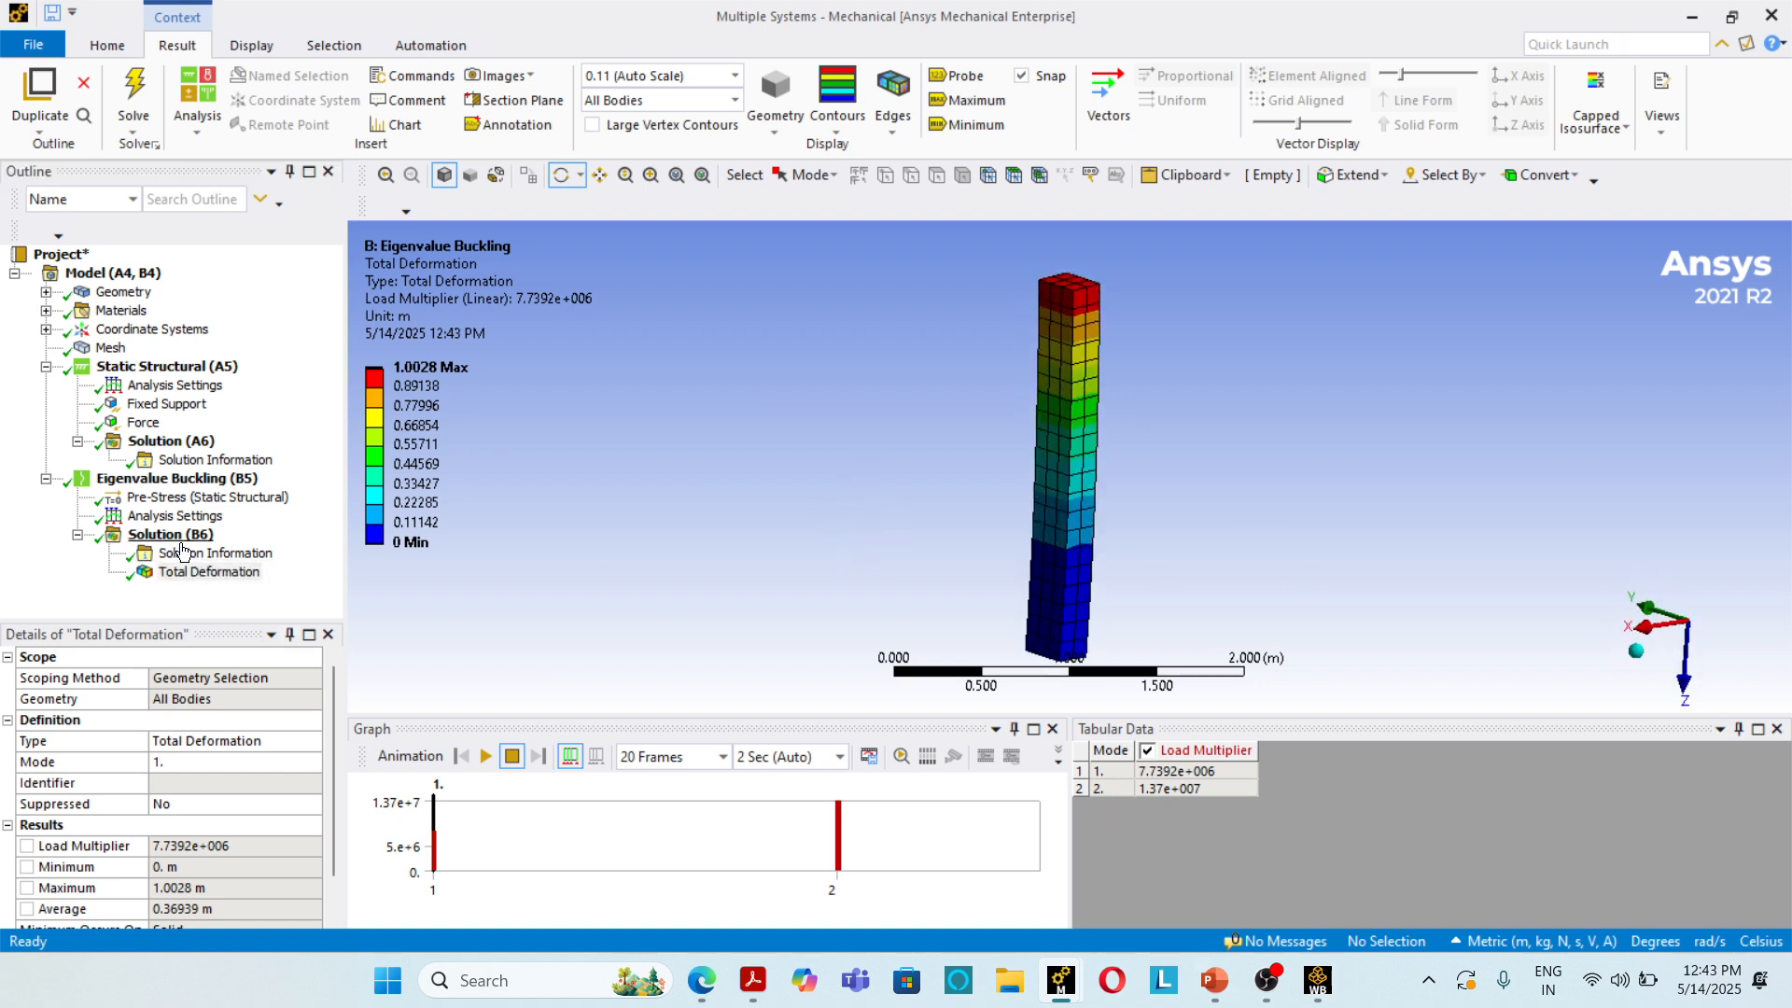
right_click(182, 541)
mouse_move(277, 547)
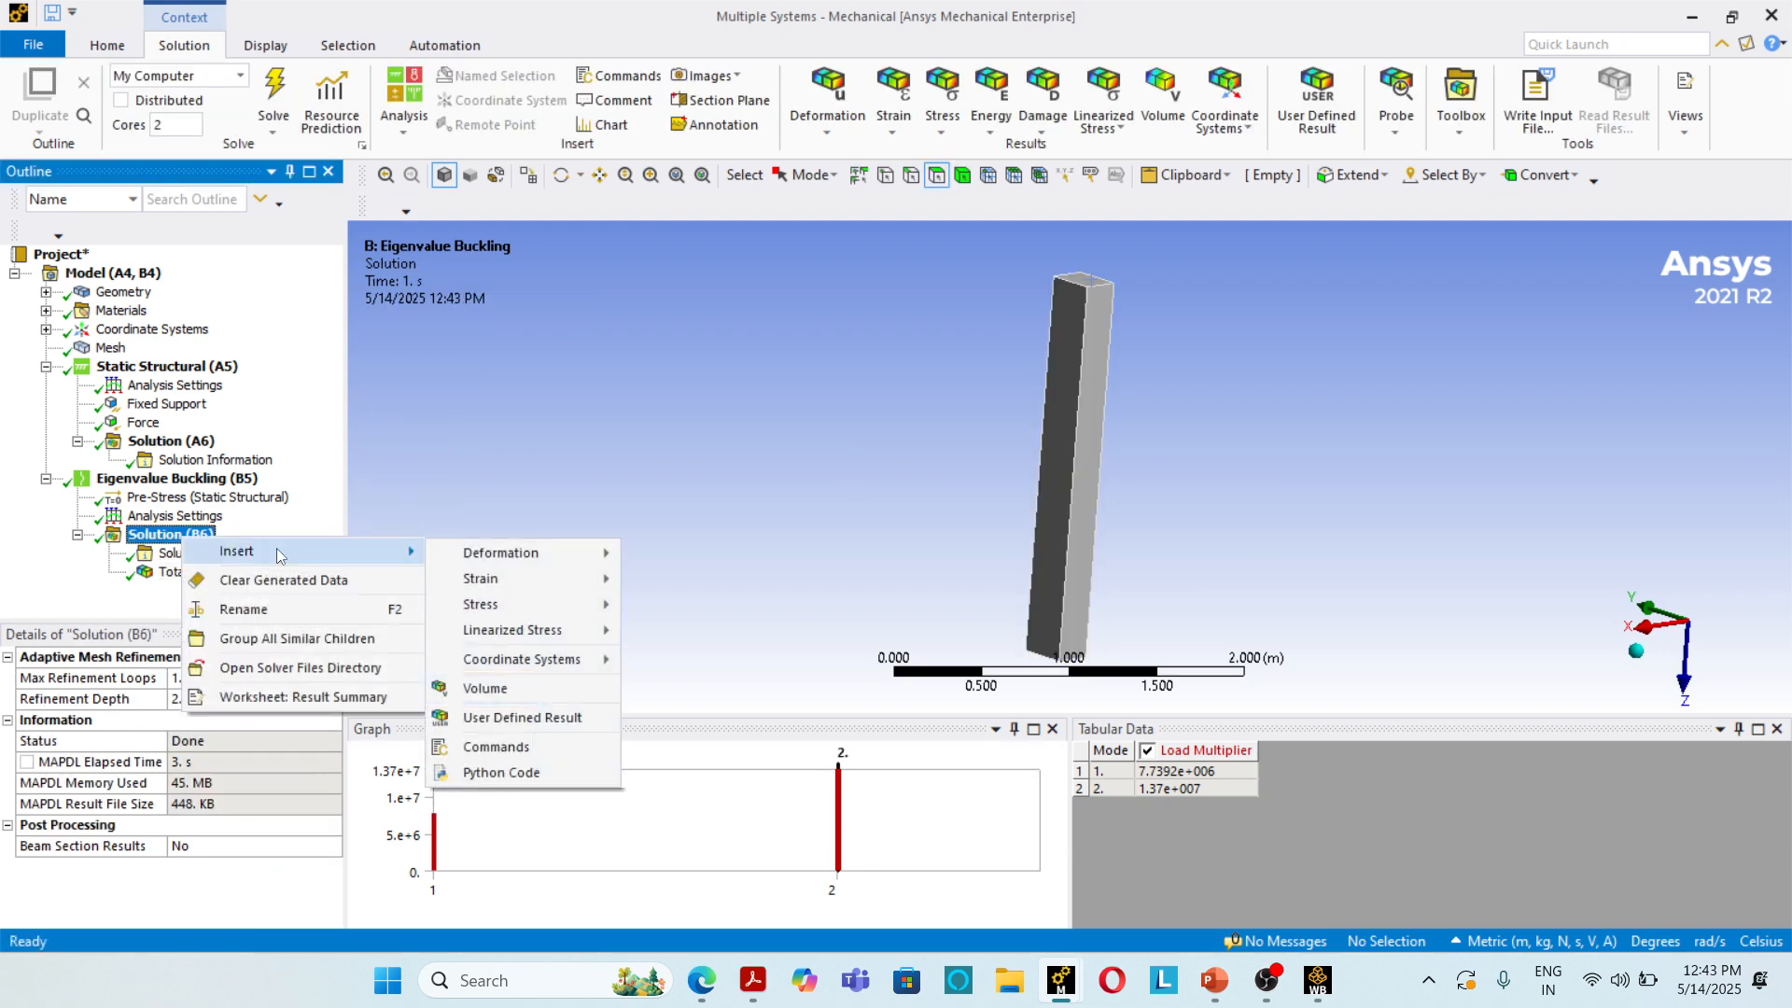
mouse_move(576, 566)
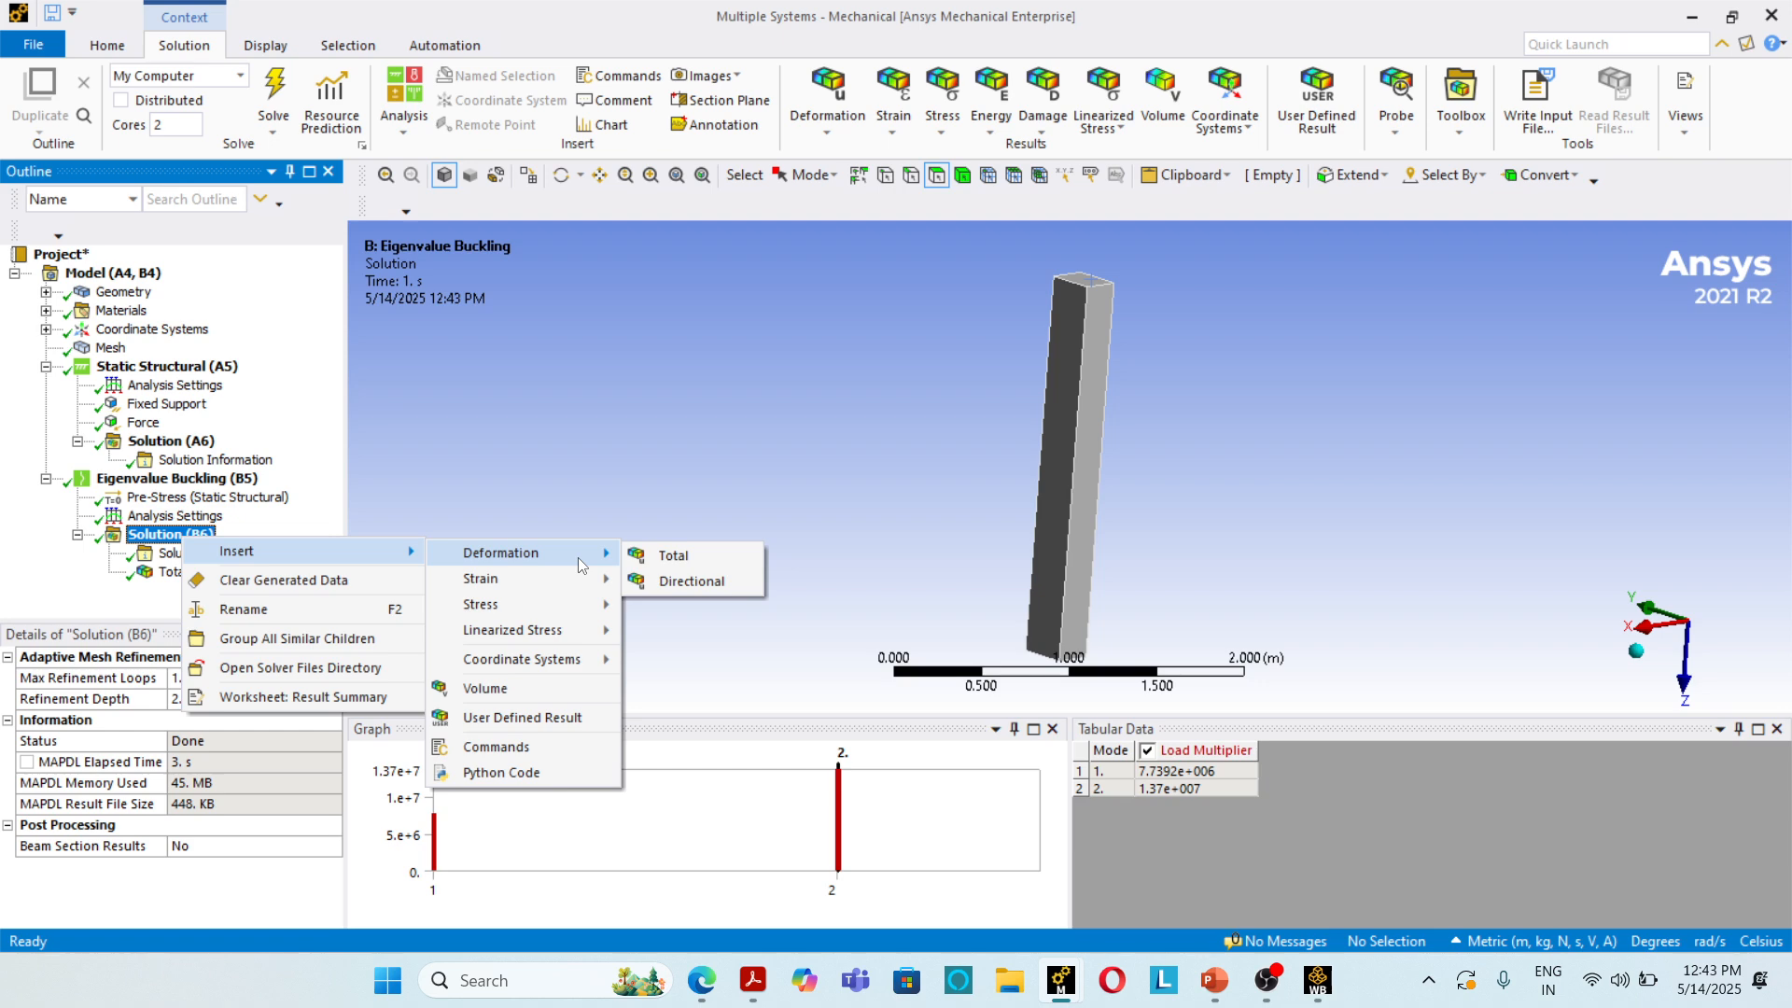
left_click(672, 556)
Step: Create total deformation results at all sets from the existing mode 1 result, expand their group and evaluate them
right_click(179, 576)
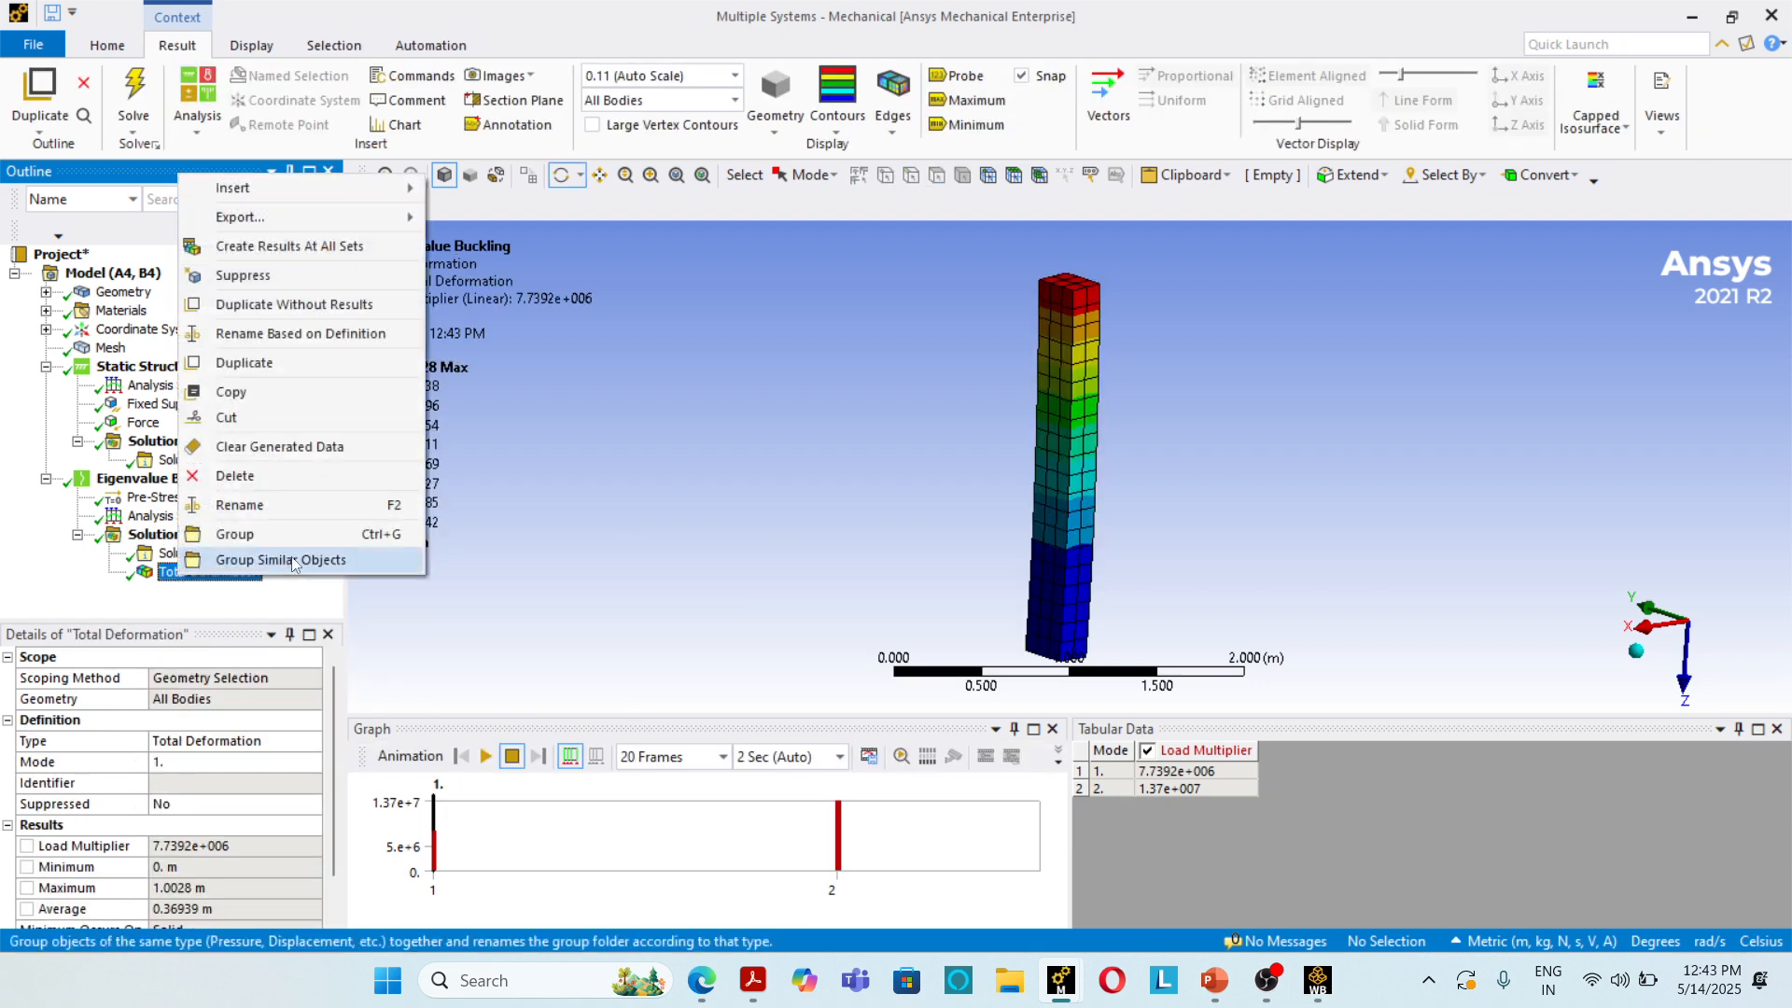
mouse_move(292, 224)
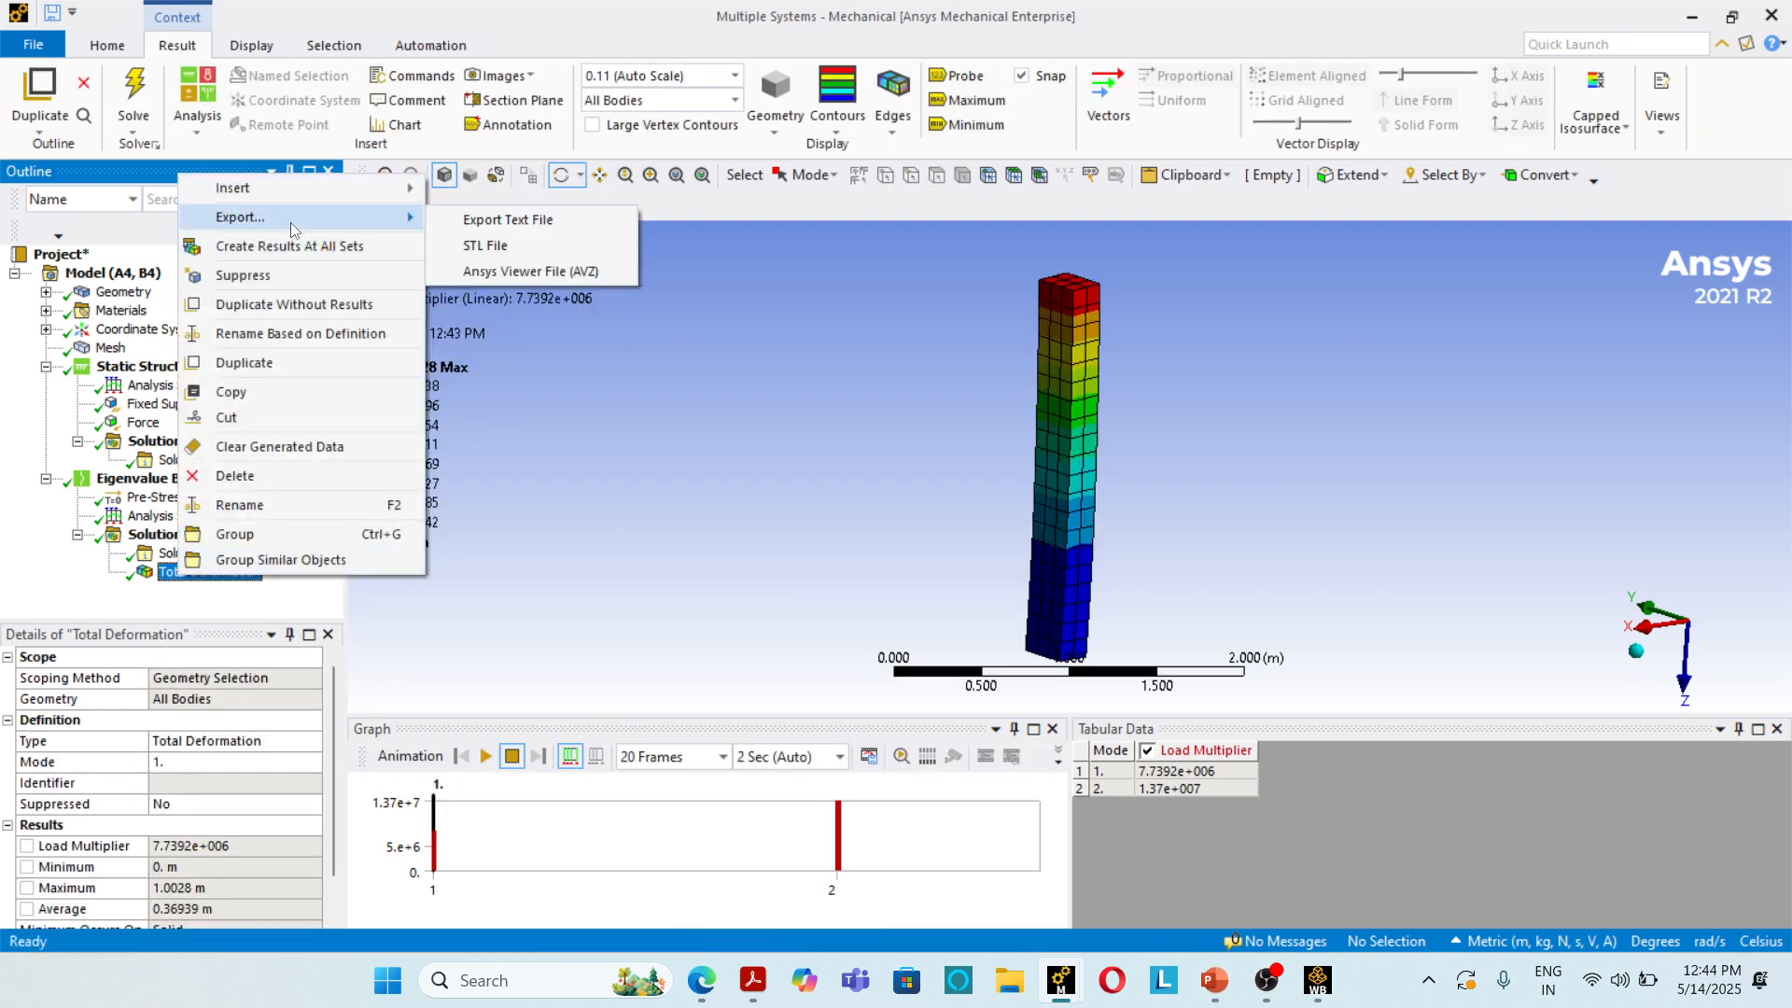
mouse_move(300, 189)
mouse_move(499, 199)
left_click(345, 245)
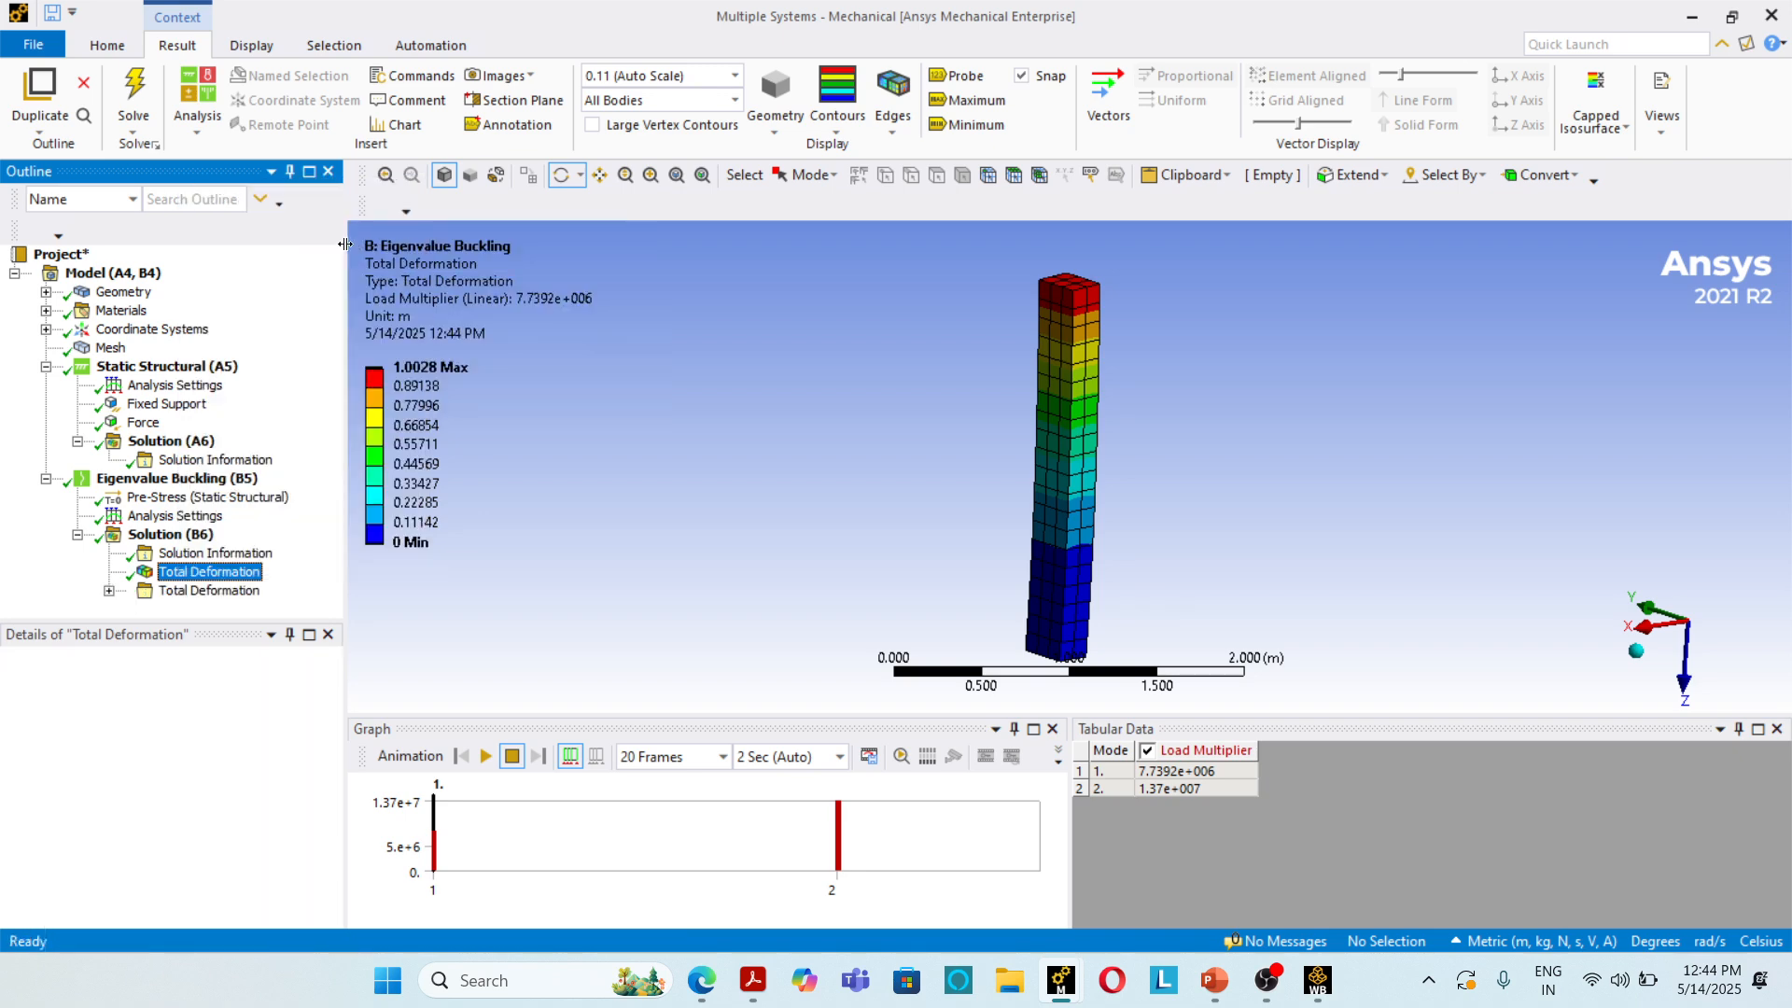
left_click(109, 590)
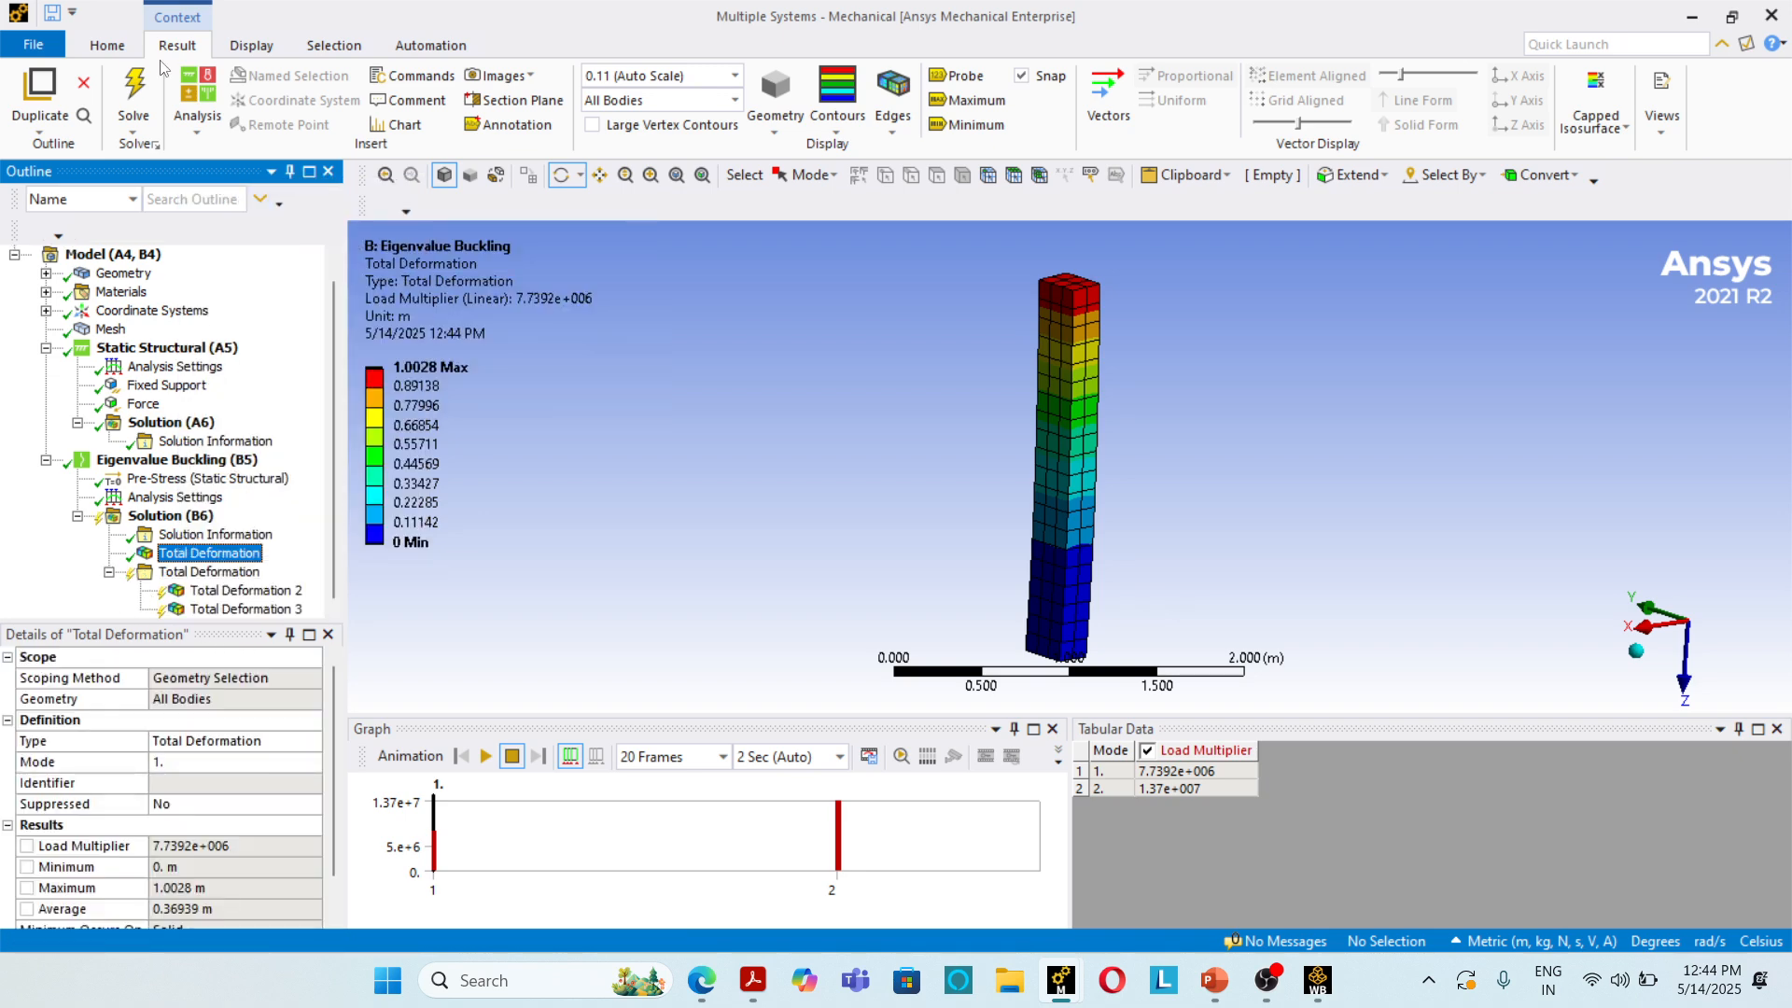
left_click(149, 82)
Step: Compare the buckling mode shapes and load multipliers of Total Deformation 2 and Total Deformation 3
left_click(293, 591)
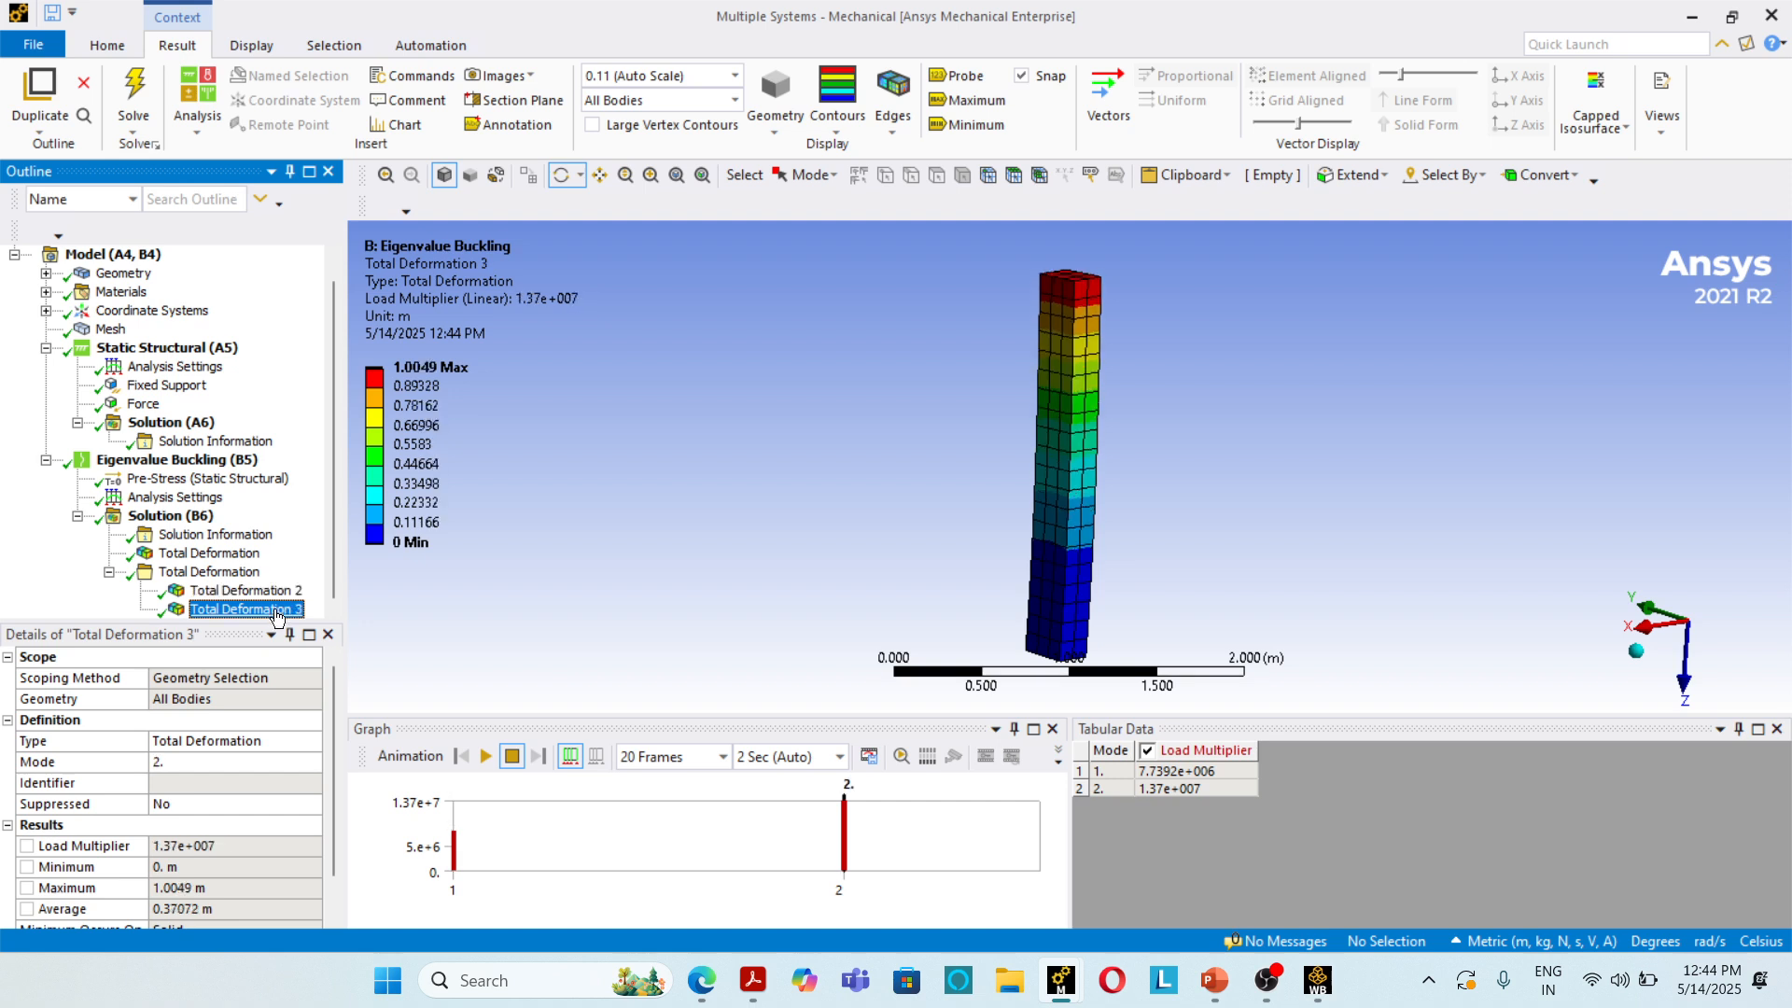
left_click(271, 610)
left_click(270, 593)
left_click(269, 611)
Step: Switch to the hand calculation PDF in Adobe Acrobat and review the critical load and critical buckling stress derived from Ansys Workbench
left_click(753, 980)
scroll(896, 522, "down", 10)
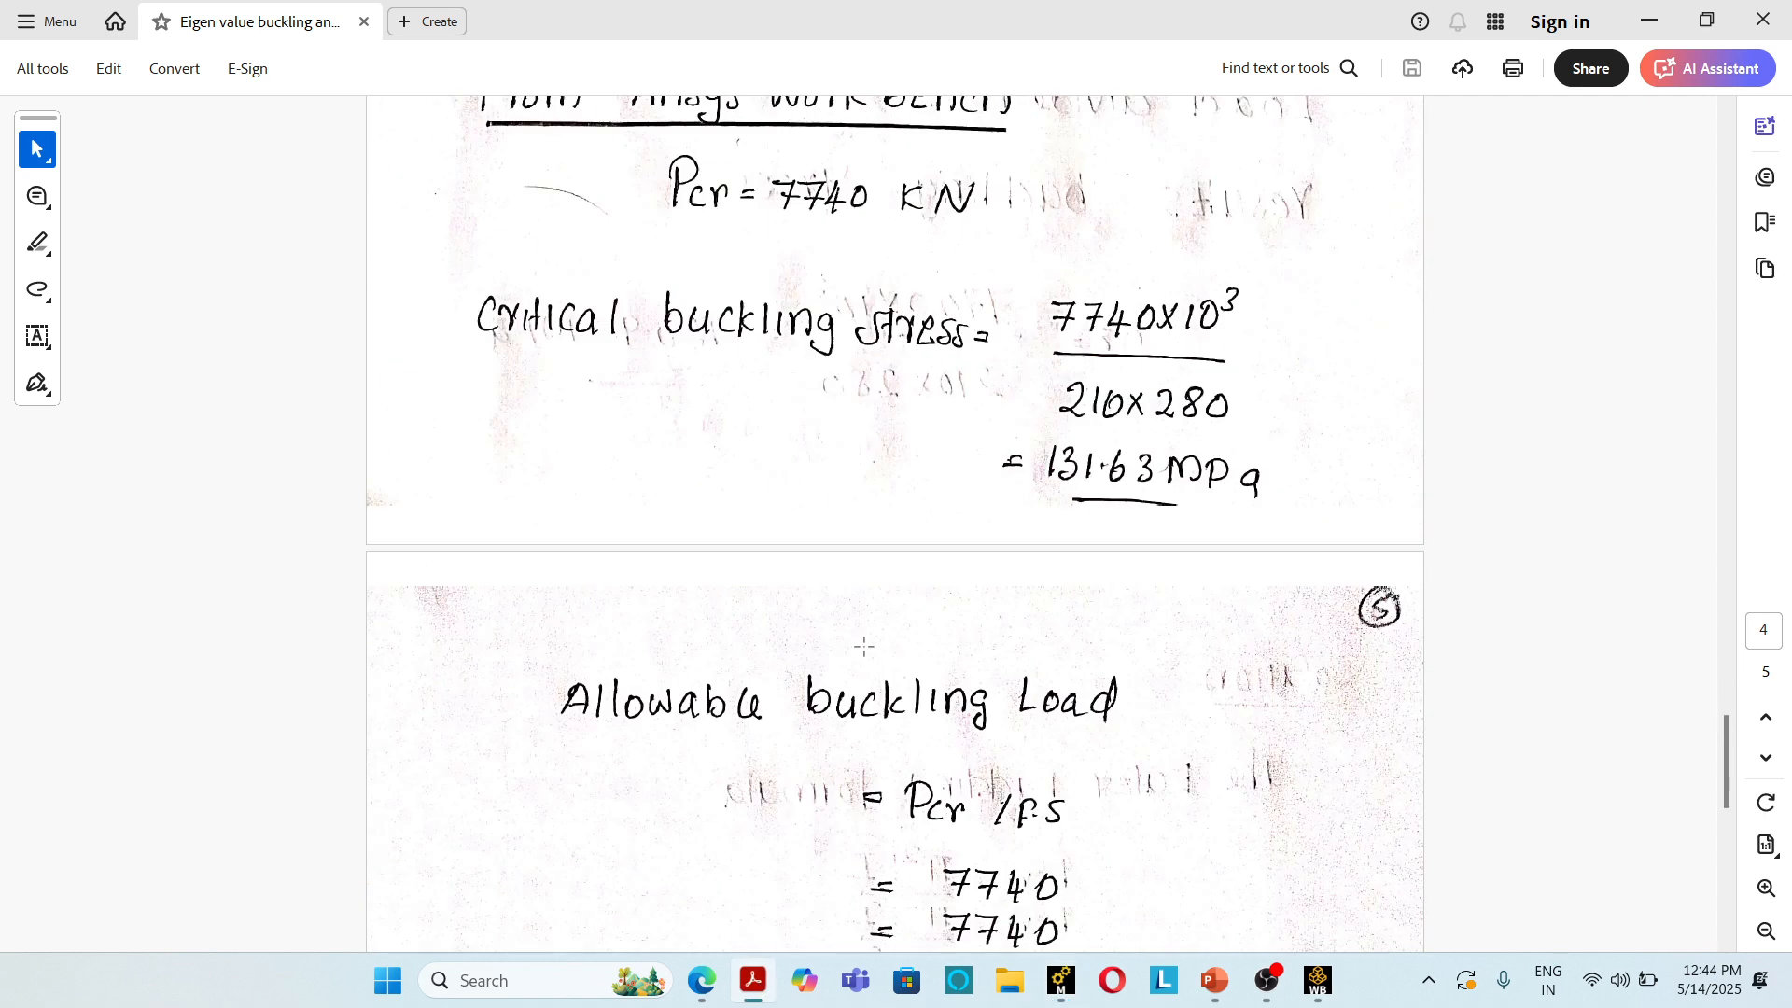
scroll(896, 523, "up", 2)
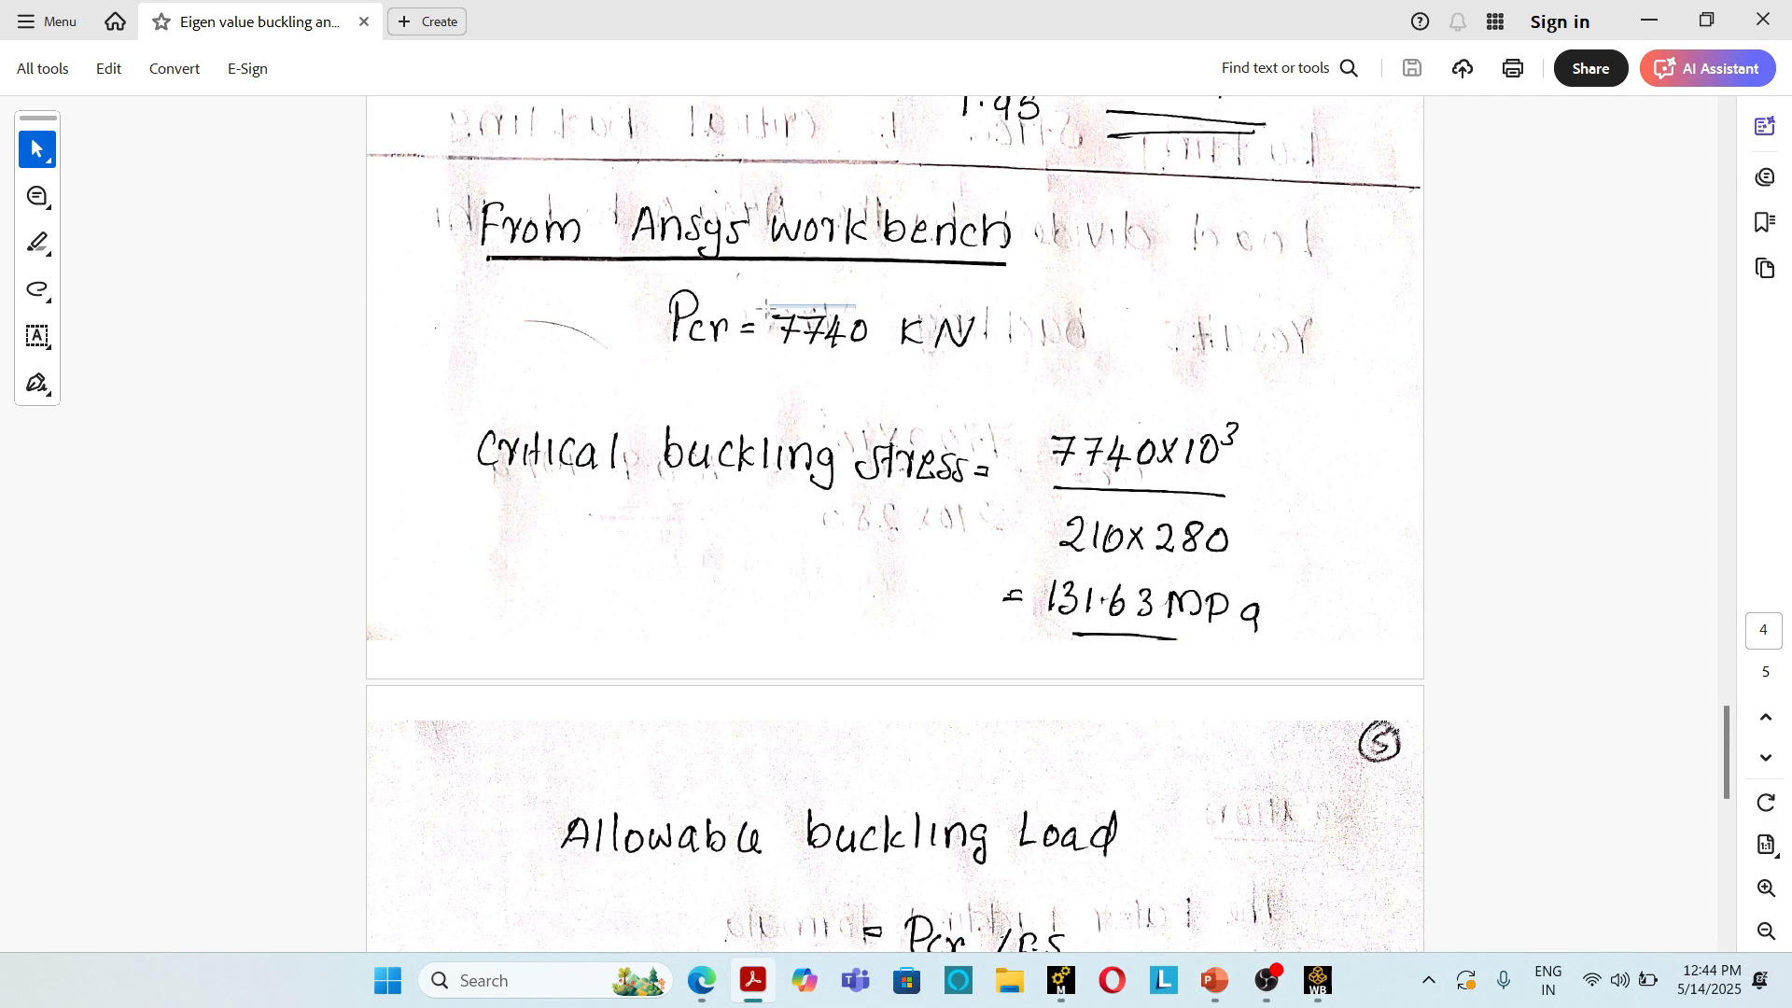
left_click_drag(856, 304, 878, 383)
left_click(949, 329)
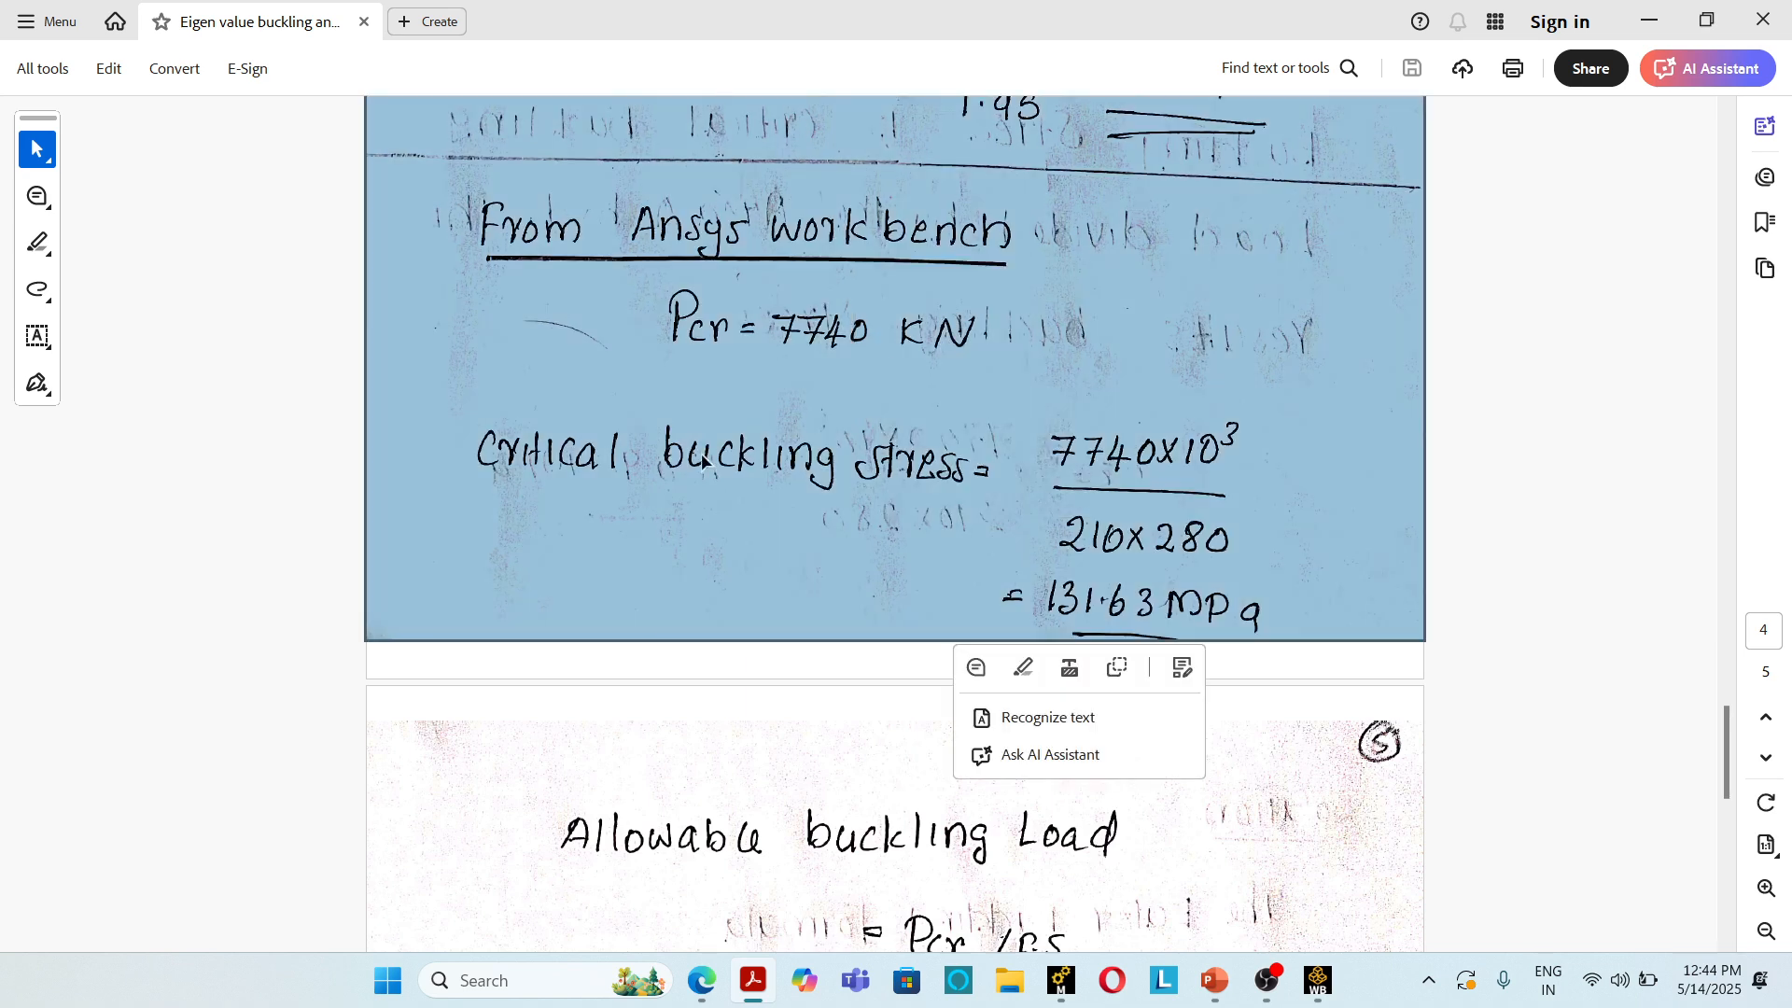
left_click(1425, 392)
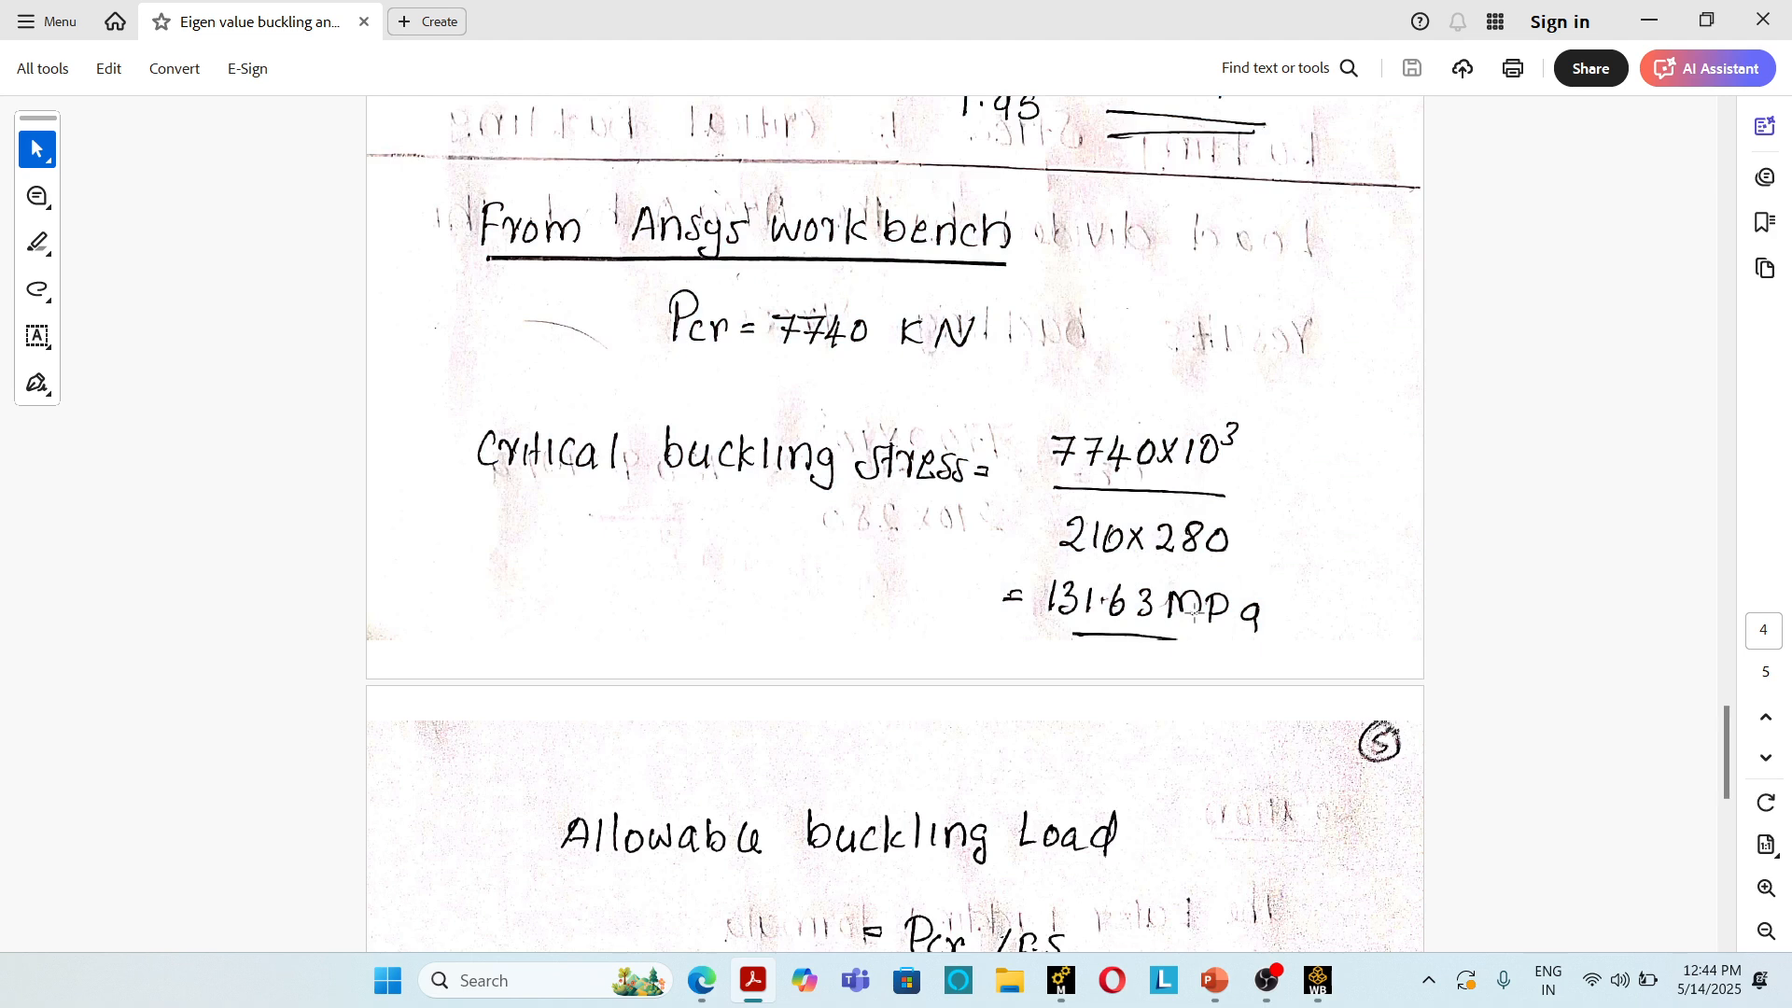
Step: Review the allowable buckling load calculation and the result validation table comparing Euler's equation with Ansys Workbench
scroll(1194, 611, "down", 4)
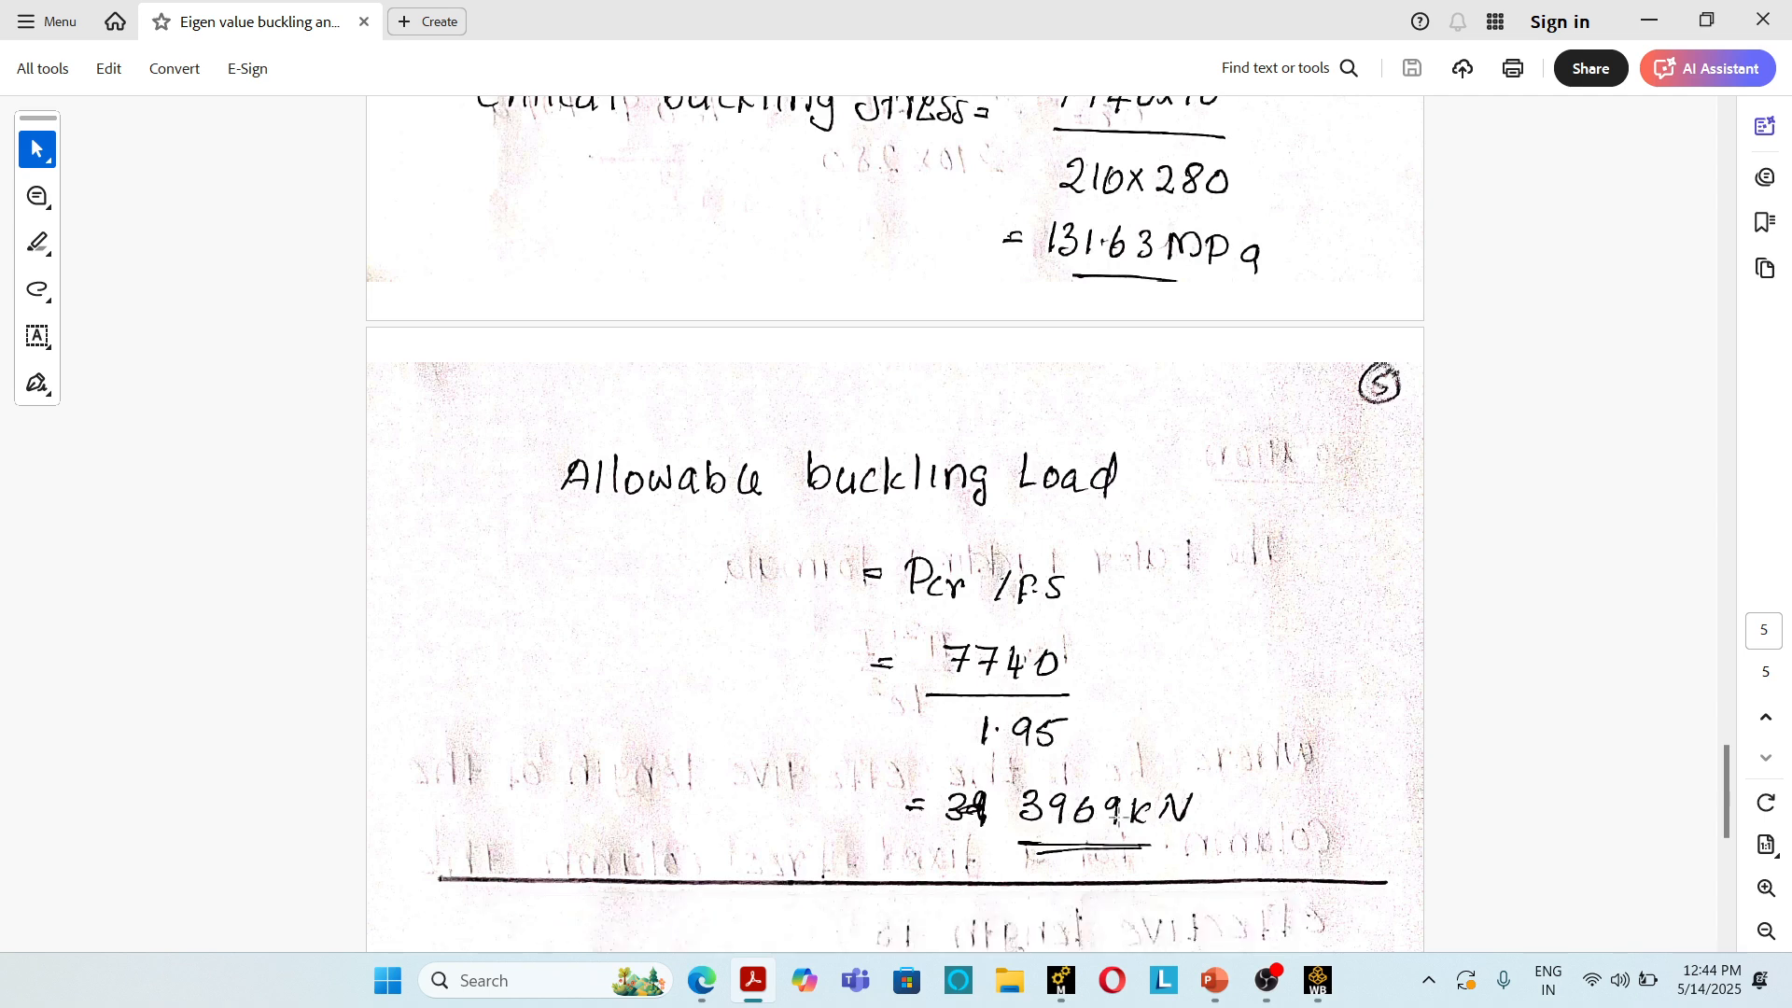
scroll(896, 523, "down", 8)
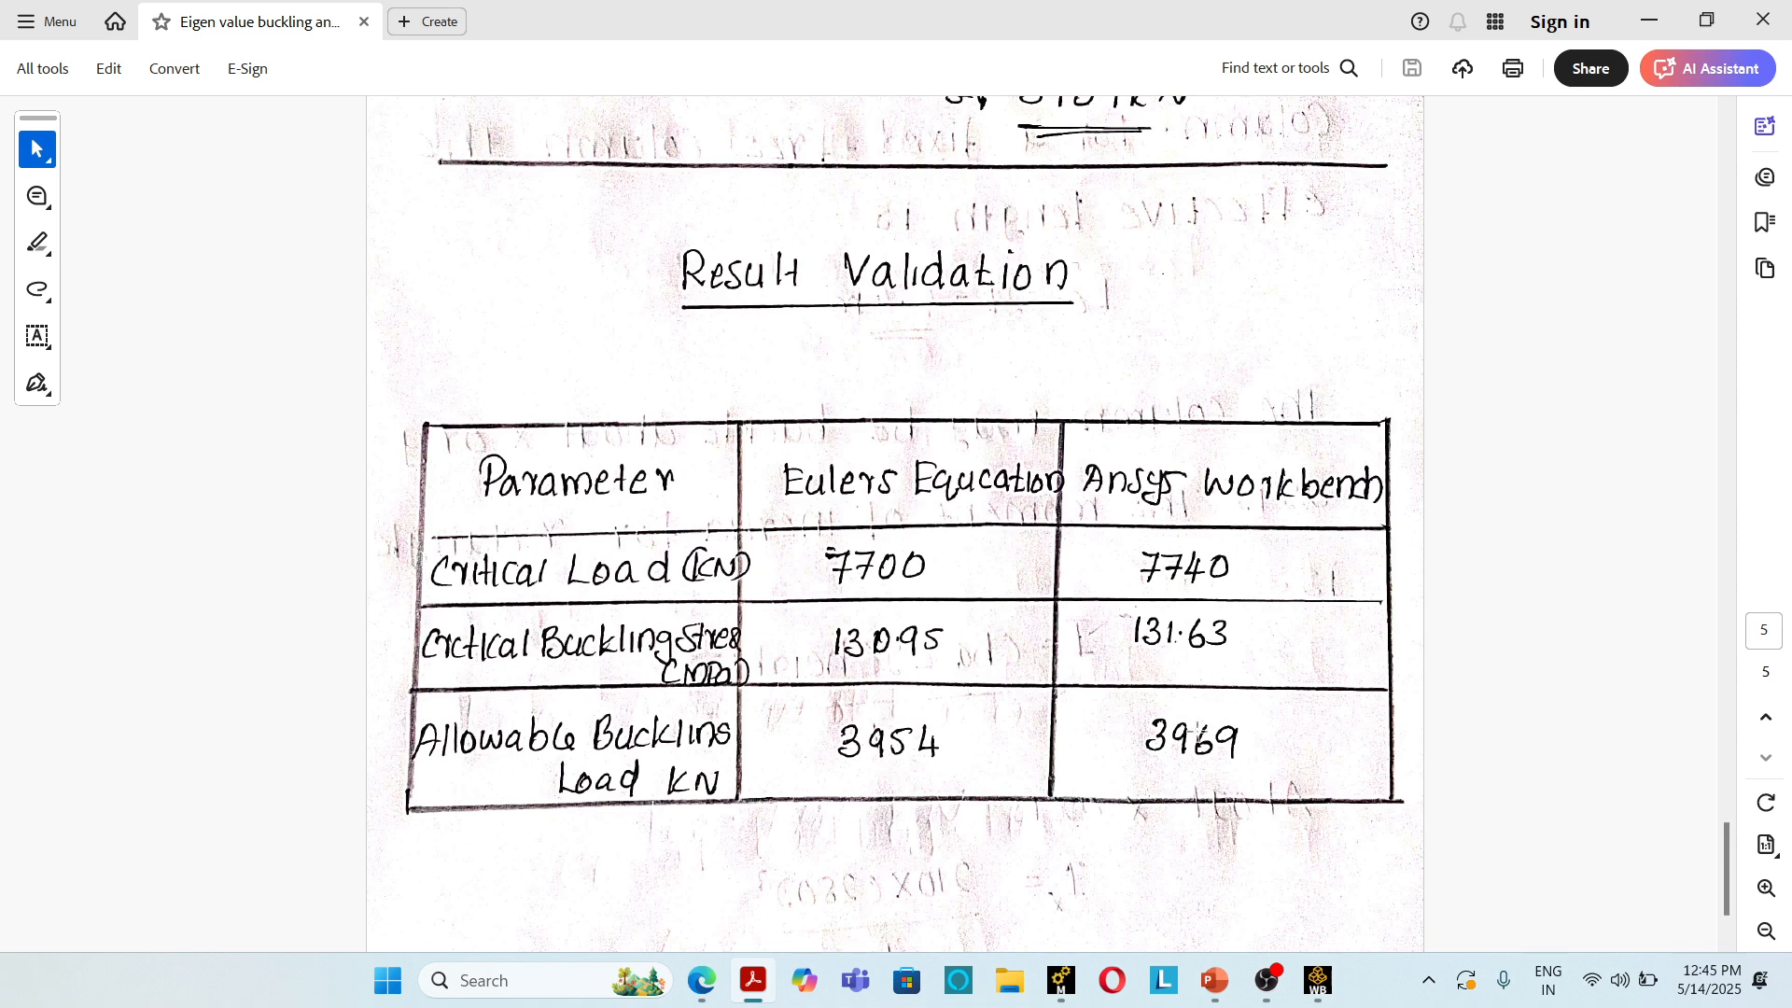
scroll(1197, 731, "up", 10)
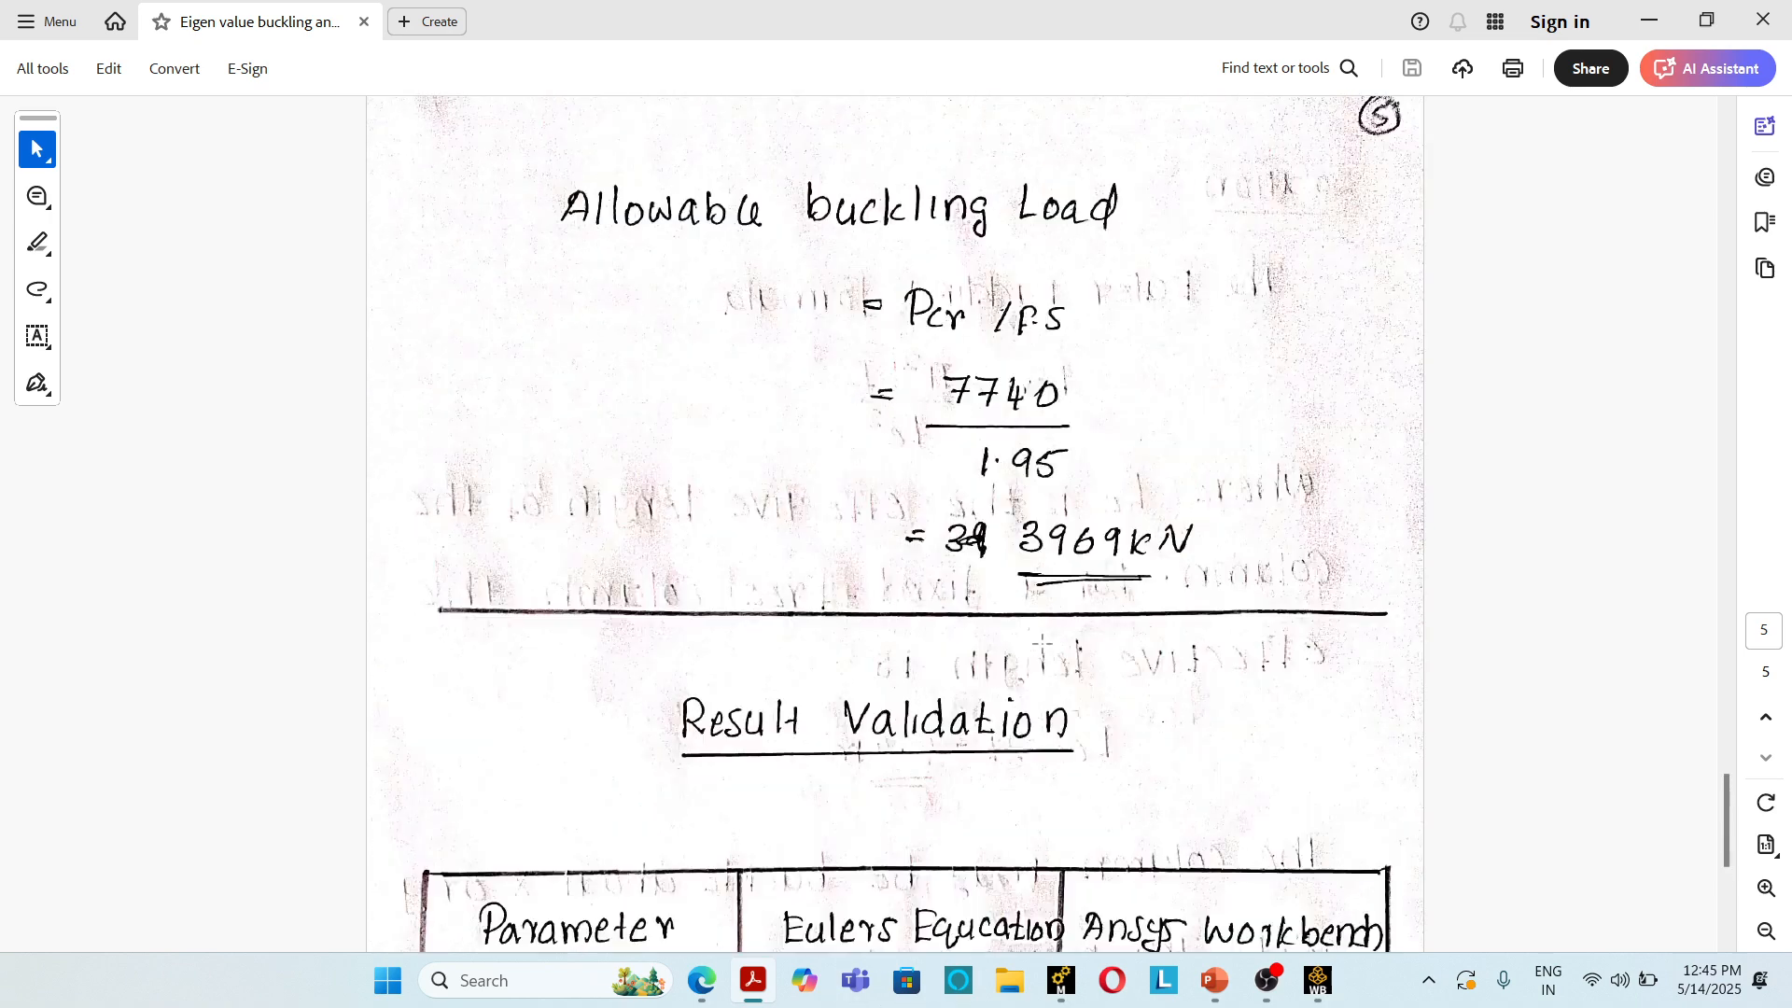
scroll(1044, 644, "down", 10)
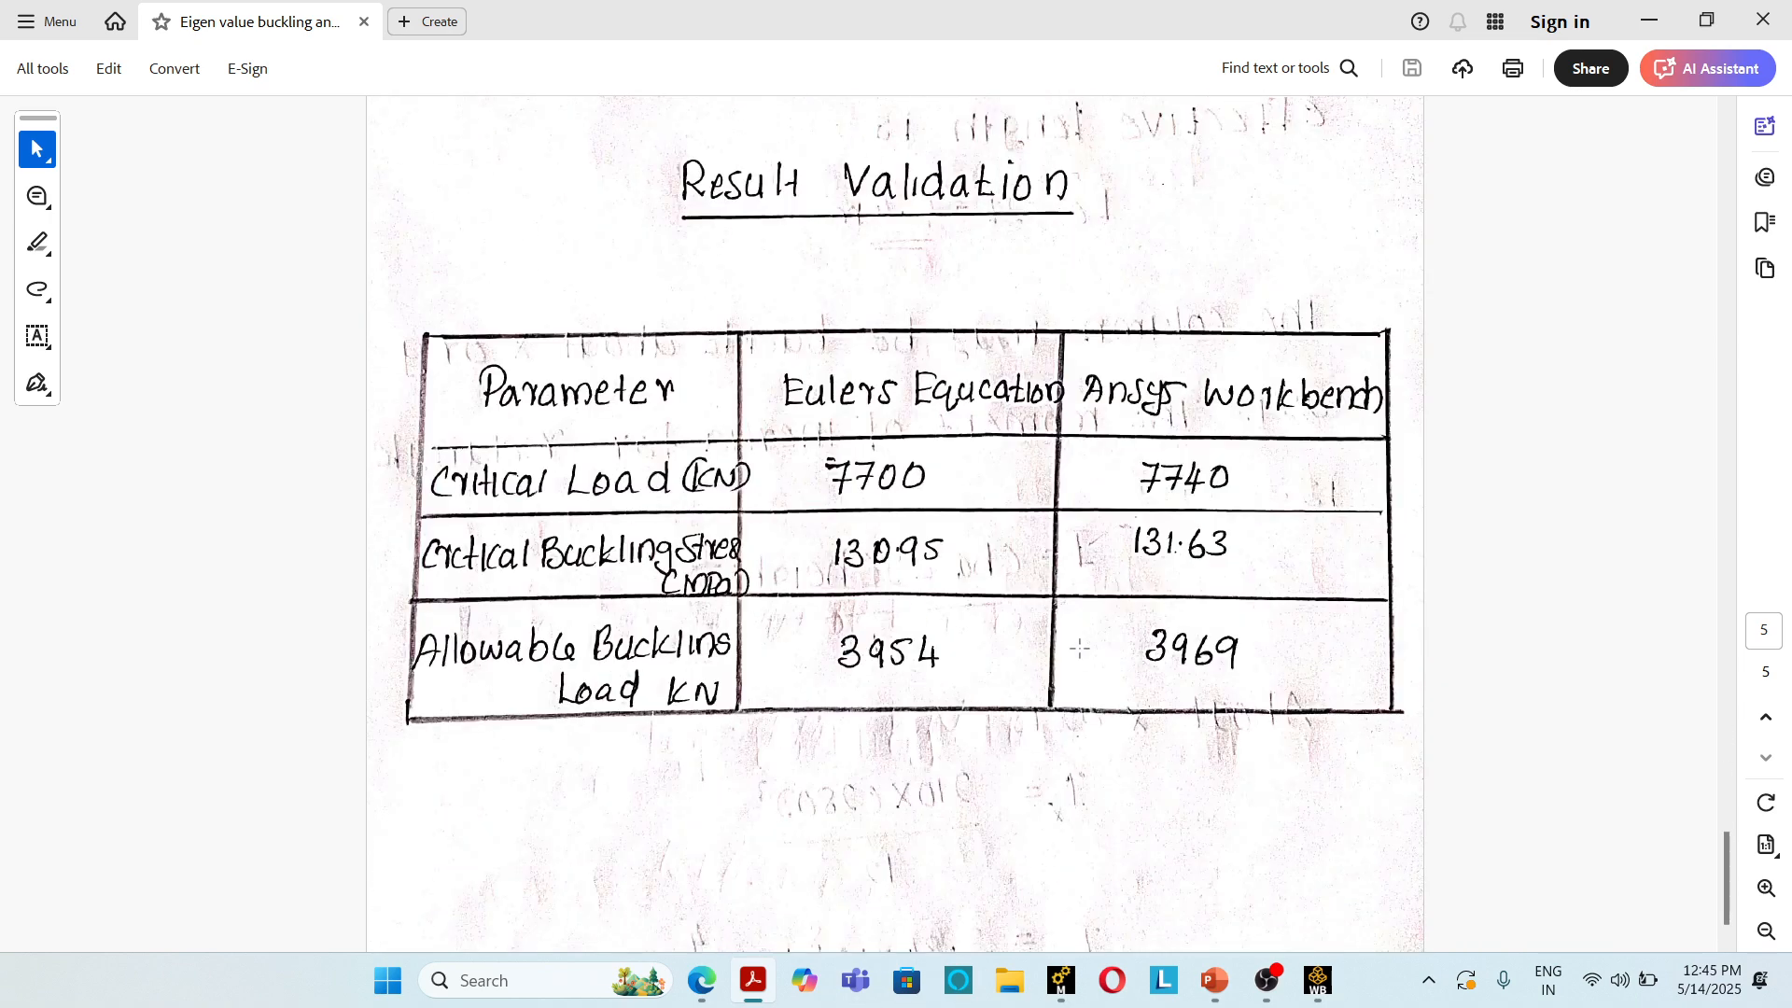